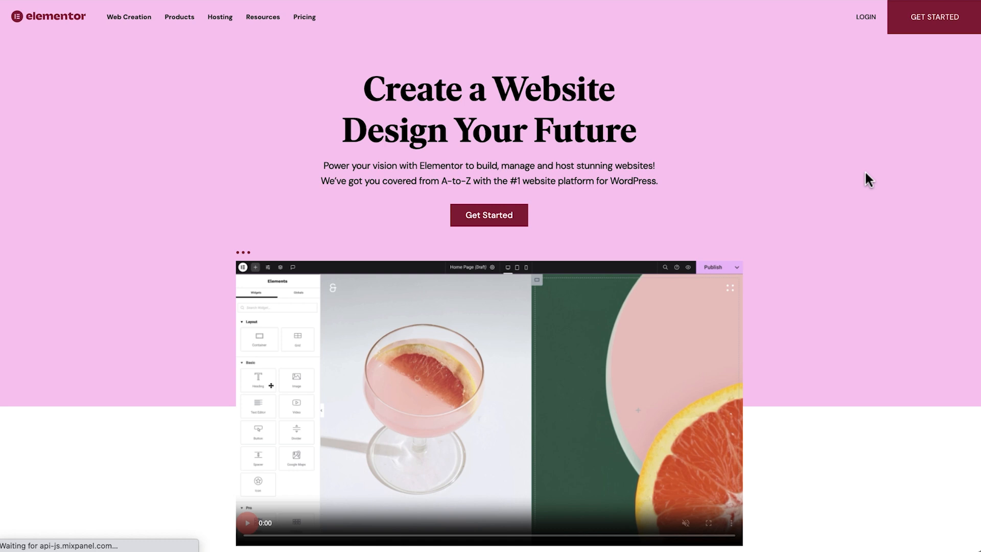
Step: Start a new website and open the preview of the Candle Set One Page Shop Kit design
click(908, 29)
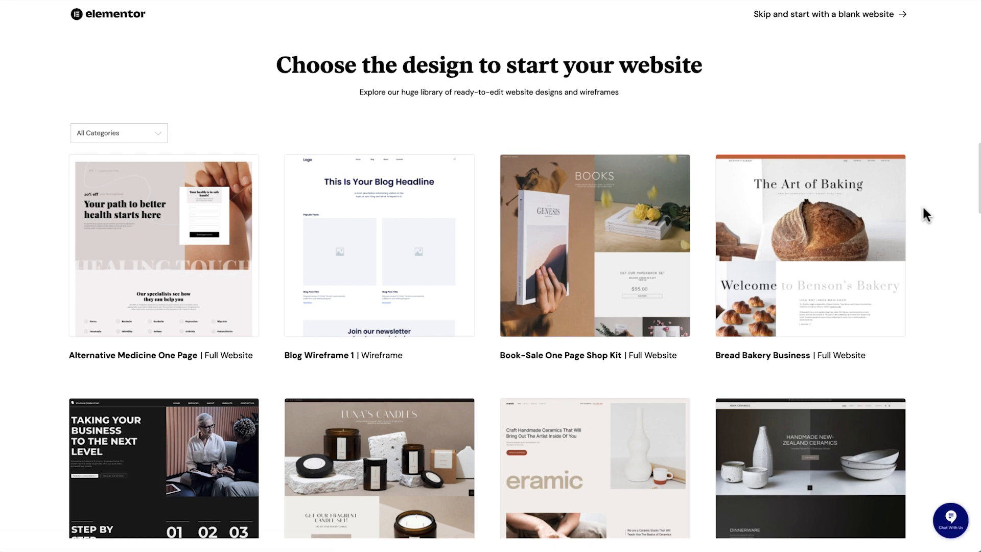
scroll(921, 204, down, 2)
scroll(923, 208, down, 5)
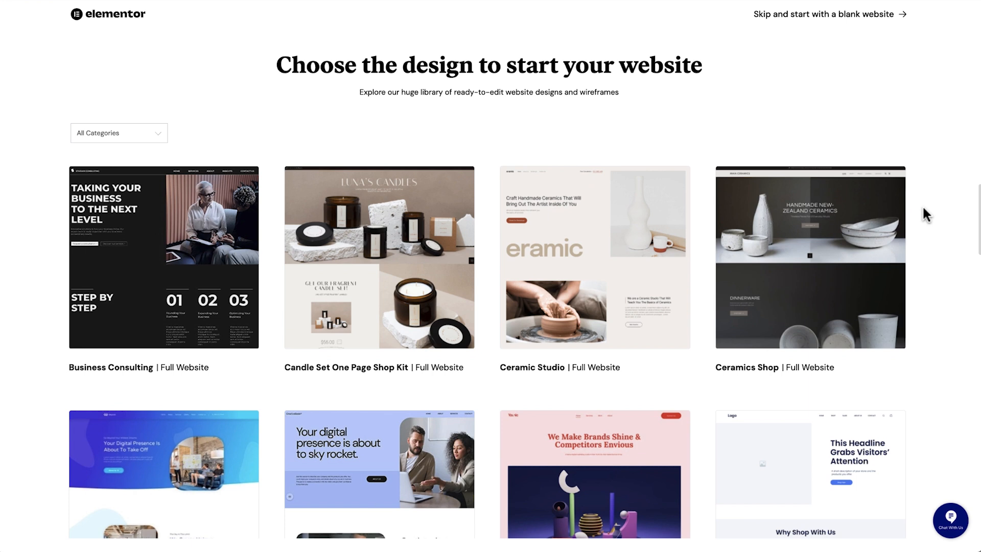
mouse_move(455, 249)
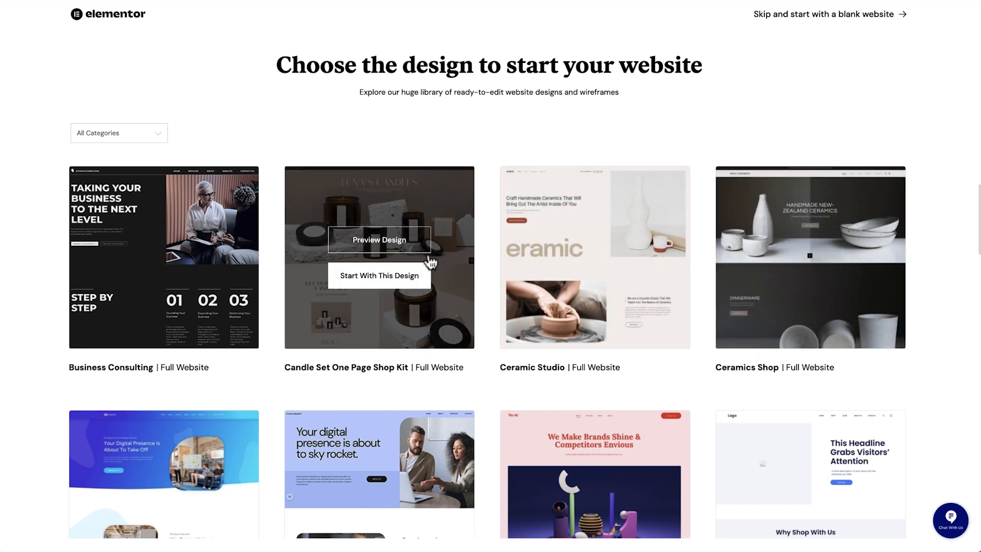
click(394, 246)
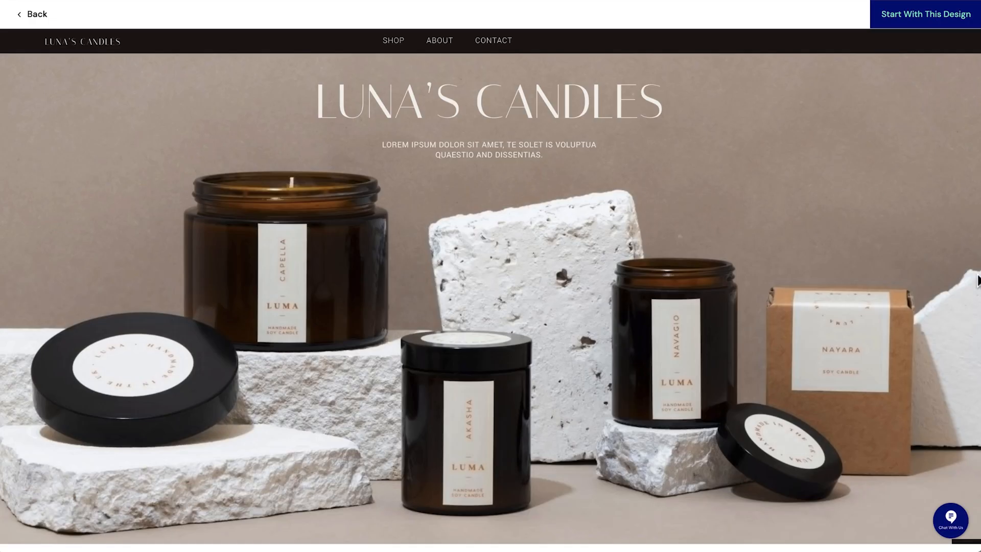
Step: Examine the design preview from the hero image through the product and About Us sections to the contact form
scroll(952, 299, down, 3)
scroll(952, 298, down, 5)
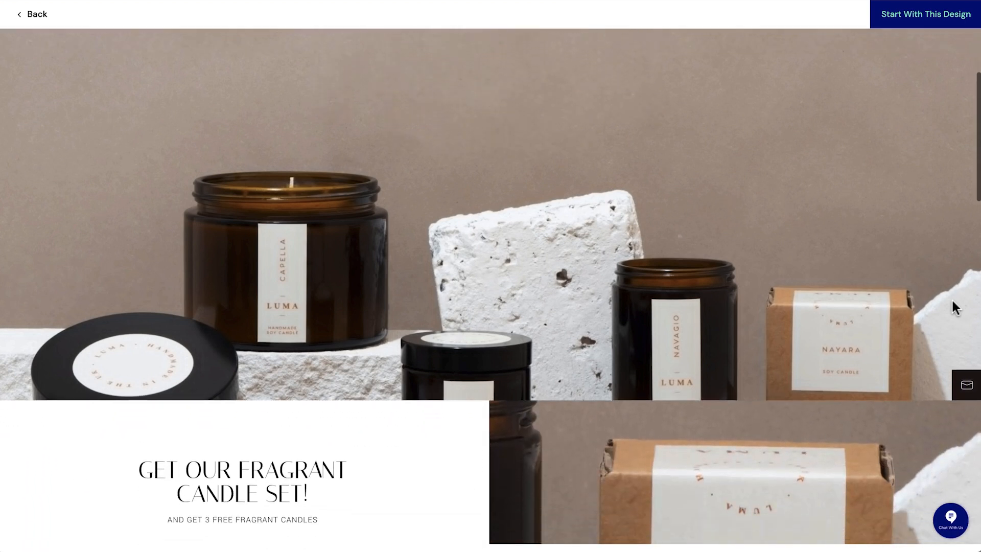
scroll(951, 298, down, 4)
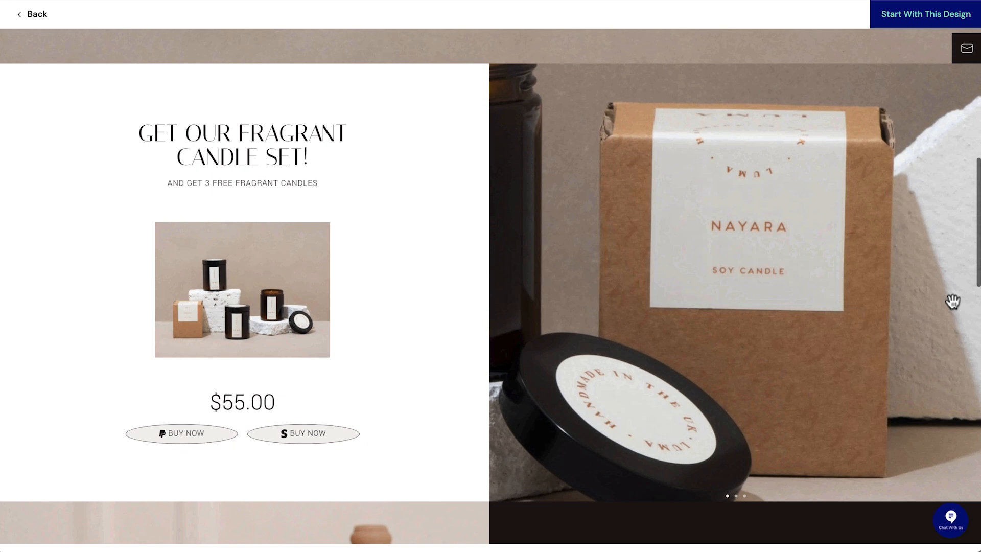
scroll(953, 302, down, 4)
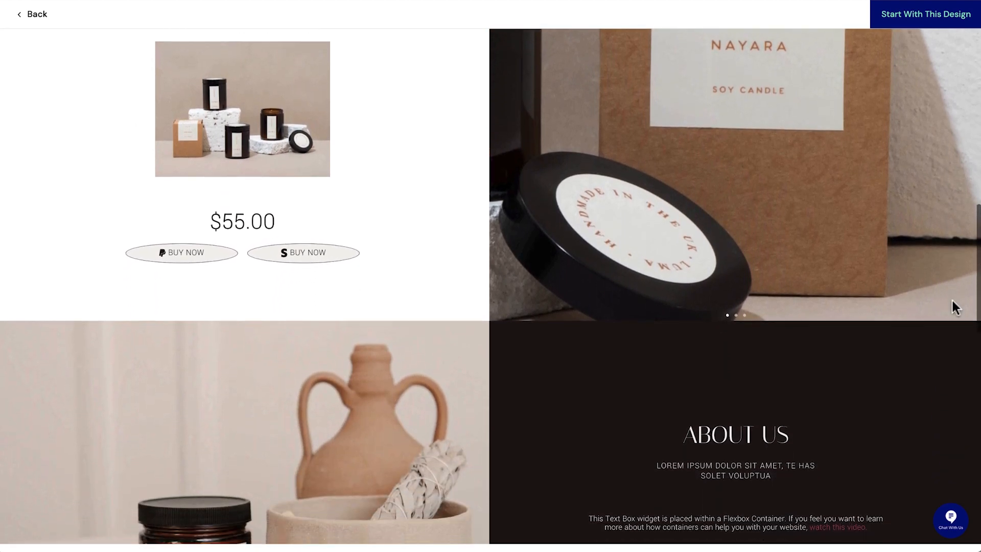
scroll(952, 301, down, 5)
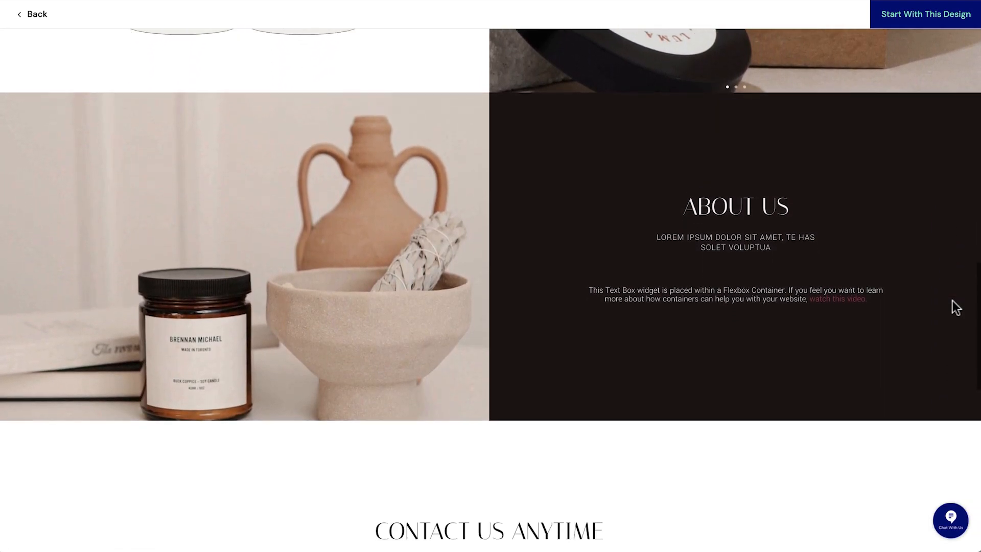
scroll(952, 301, down, 5)
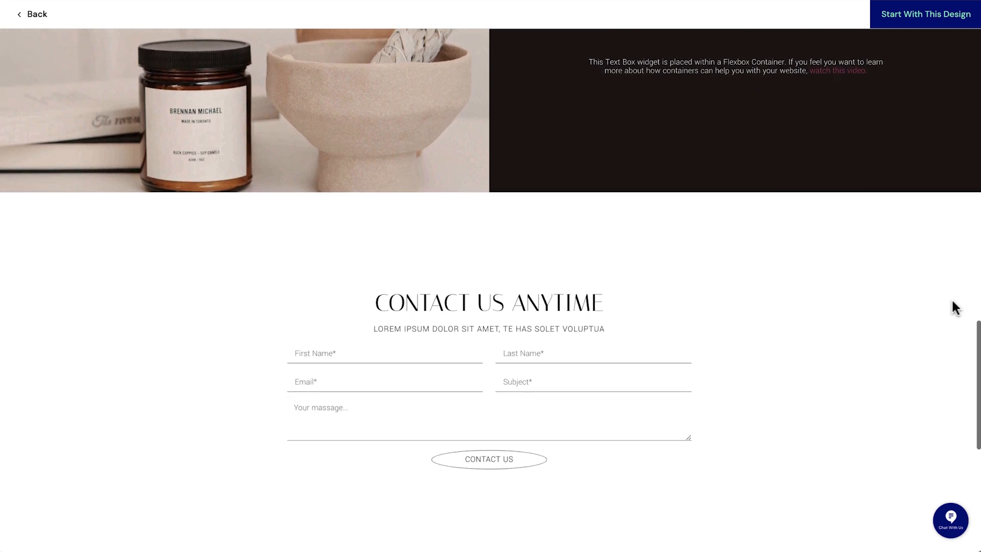
scroll(955, 306, down, 2)
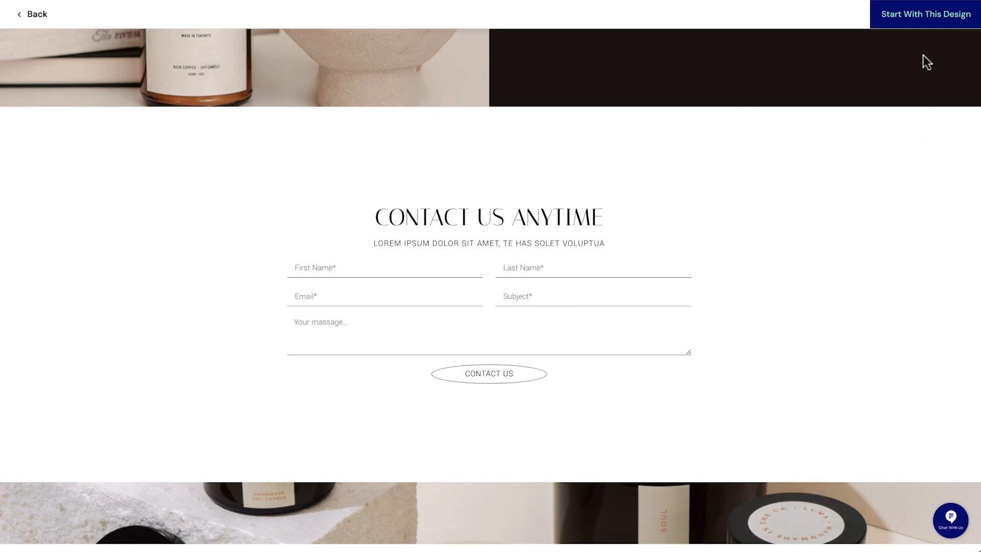
Step: Choose this design with the Basic plan and submit the prefilled billing information
click(938, 21)
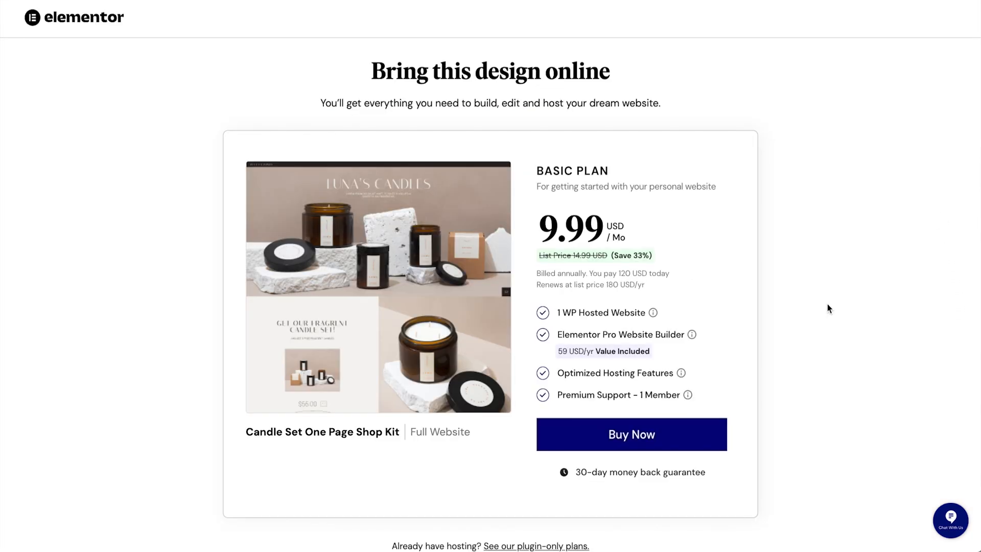
click(663, 433)
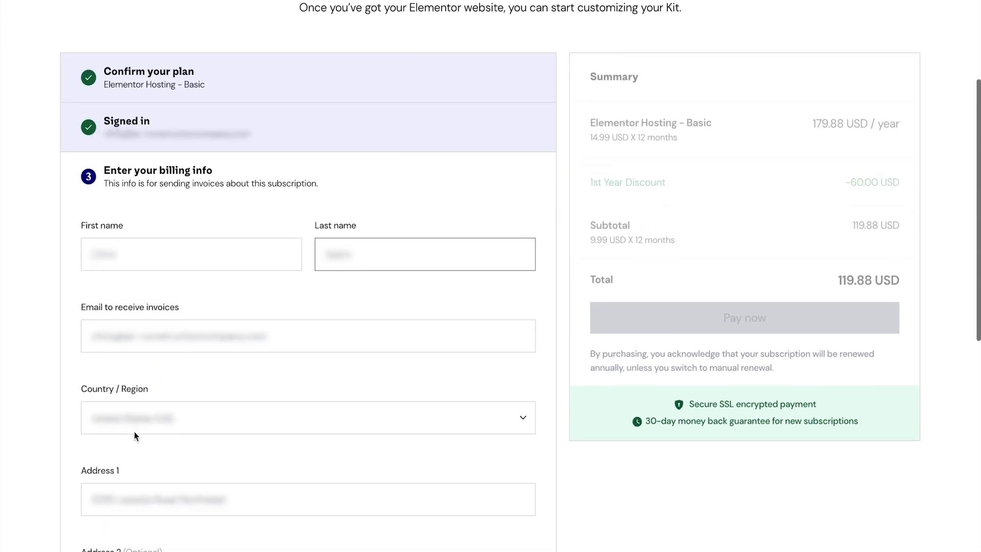
scroll(134, 431, down, 9)
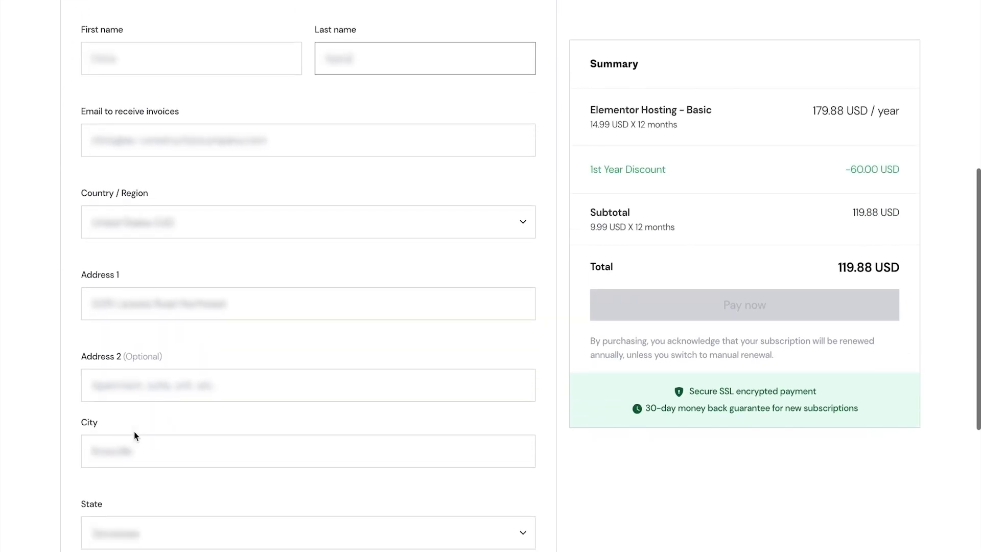
scroll(134, 431, down, 2)
click(181, 401)
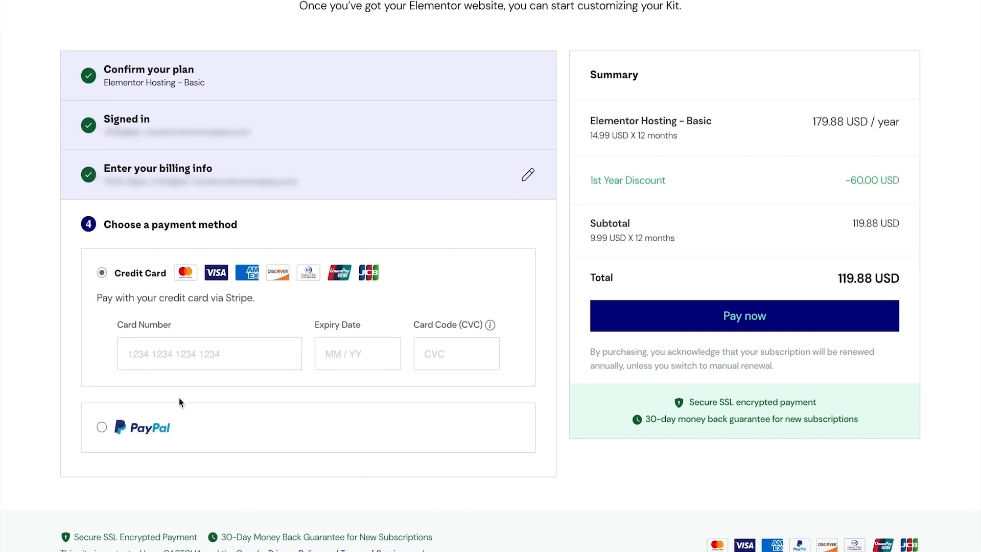
Step: Choose PayPal as the payment method and pay for the Elementor Hosting - Basic plan
click(130, 431)
scroll(629, 368, down, 1)
click(629, 357)
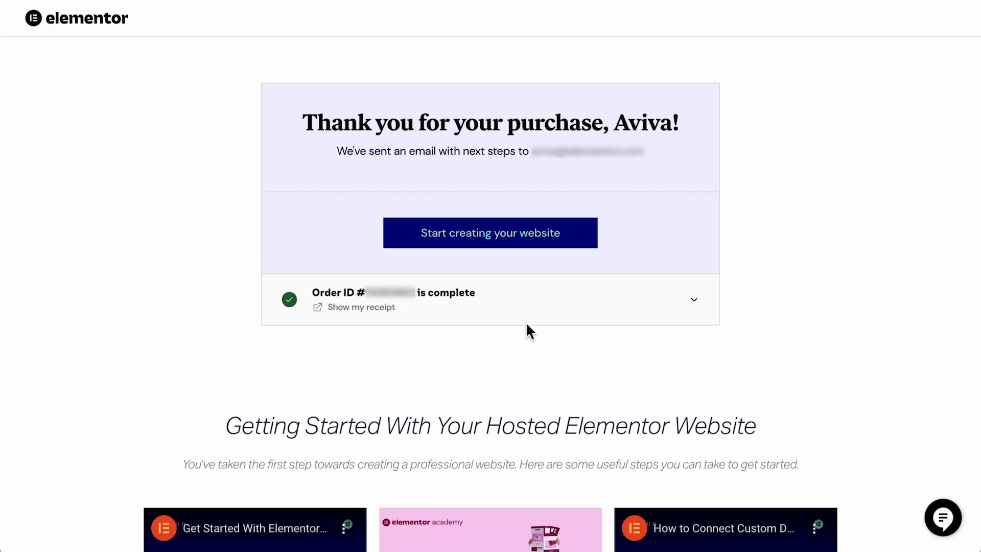
Step: Create the website under the name bbpodcast and open the finished site in the editor
click(481, 243)
click(624, 107)
text(bbpodcast)
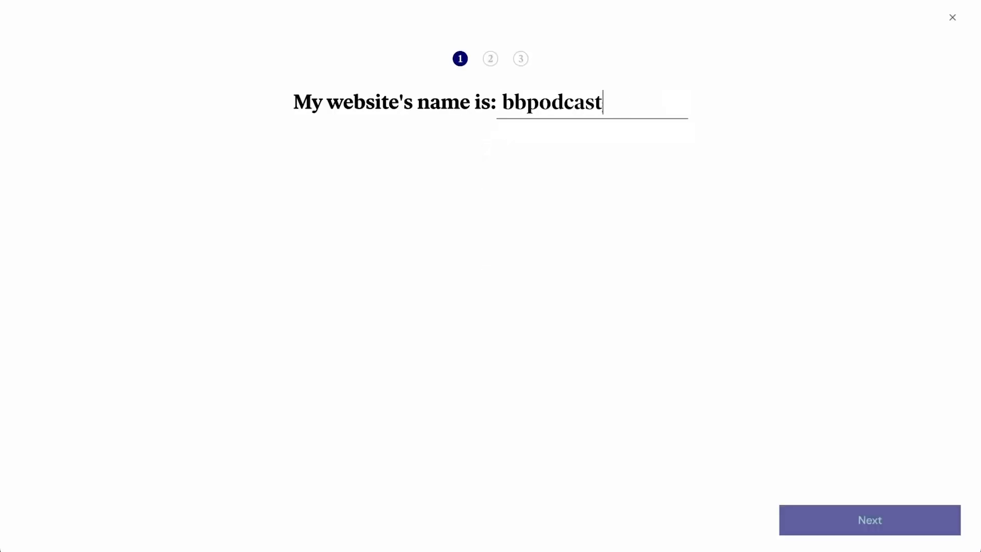
click(870, 526)
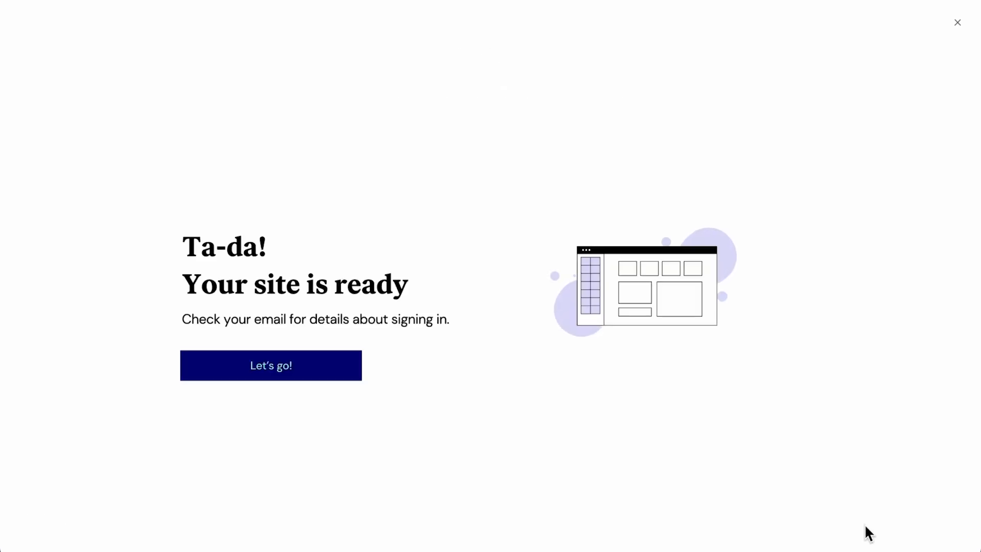
click(261, 368)
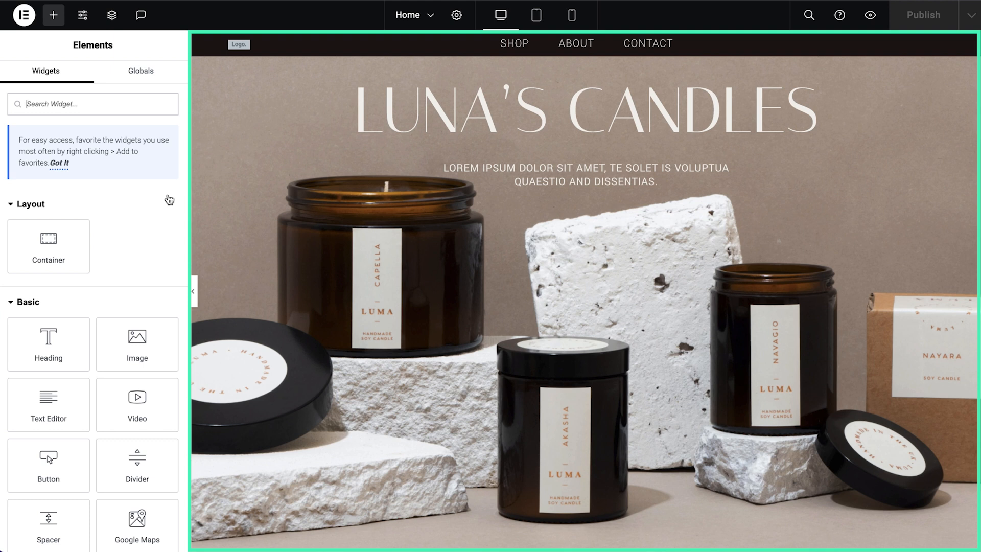
click(32, 20)
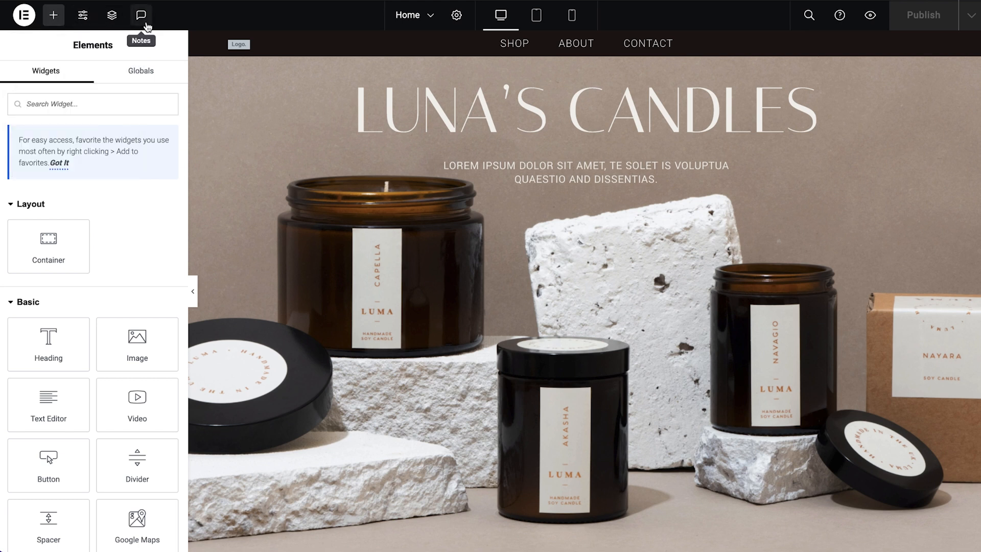
click(413, 24)
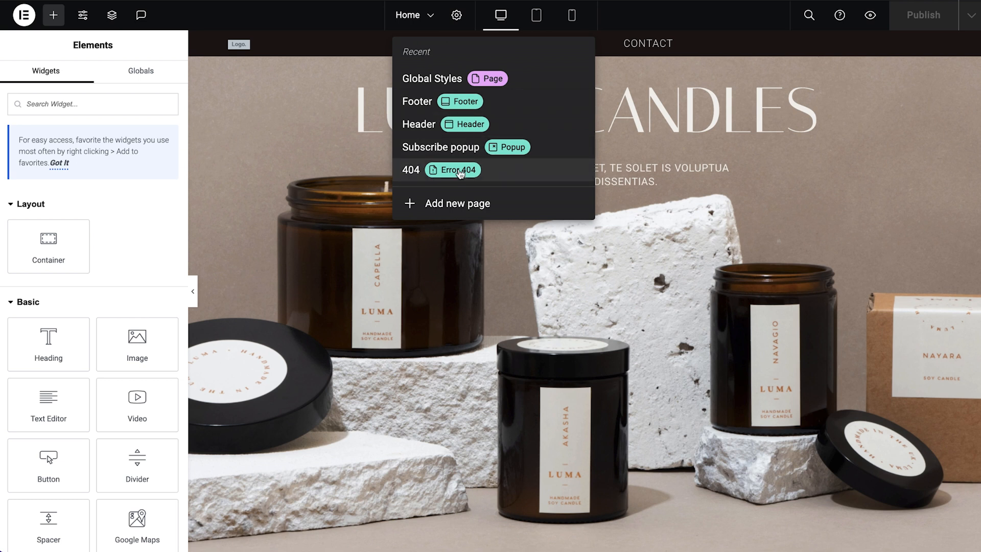
click(457, 19)
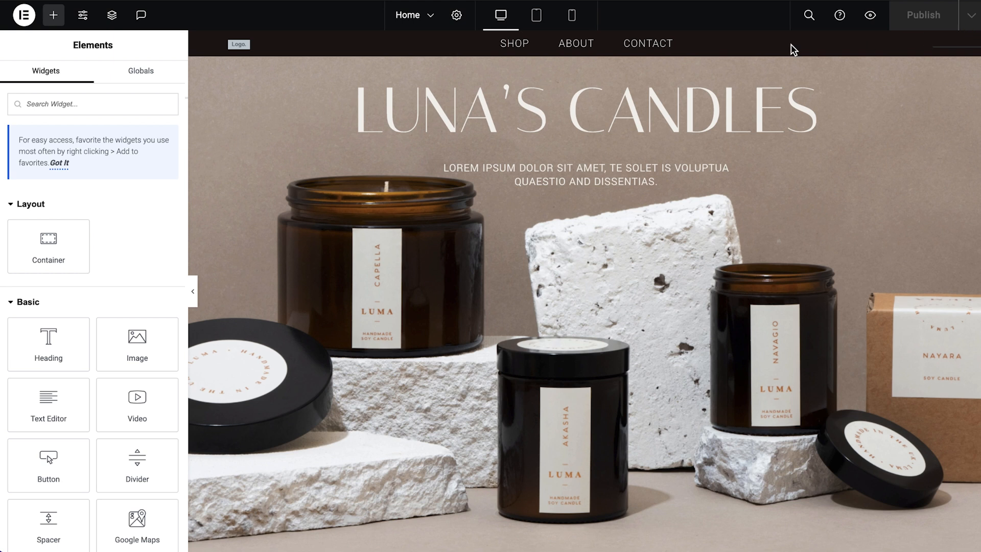
Step: In the site identity settings, replace the site description with "Everything about future and humankind"
click(82, 16)
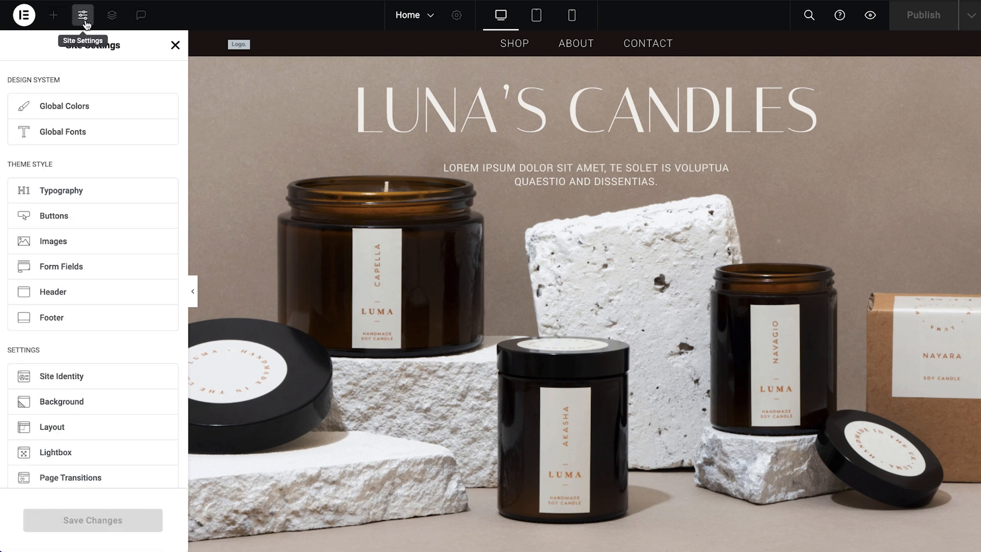
click(117, 387)
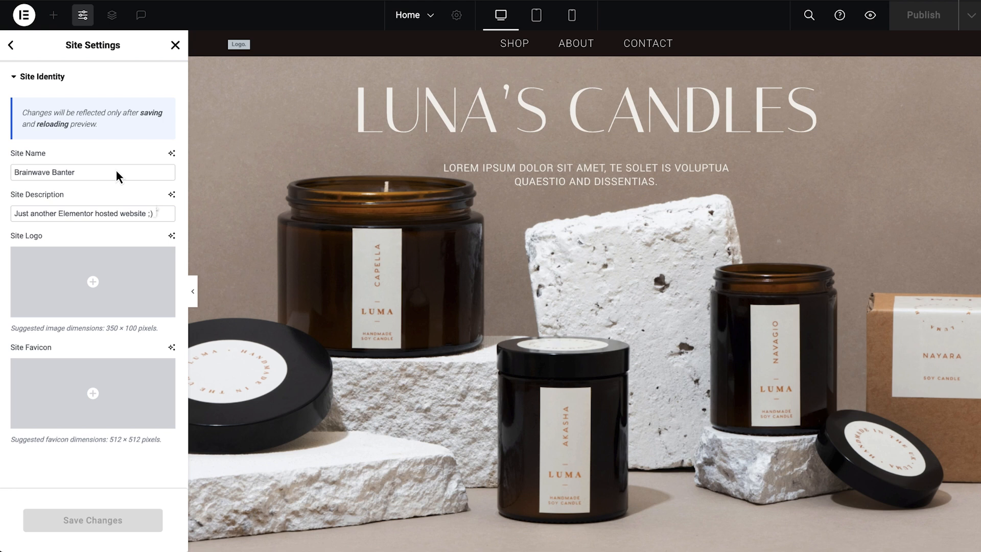
click(158, 213)
key(ctrl+a)
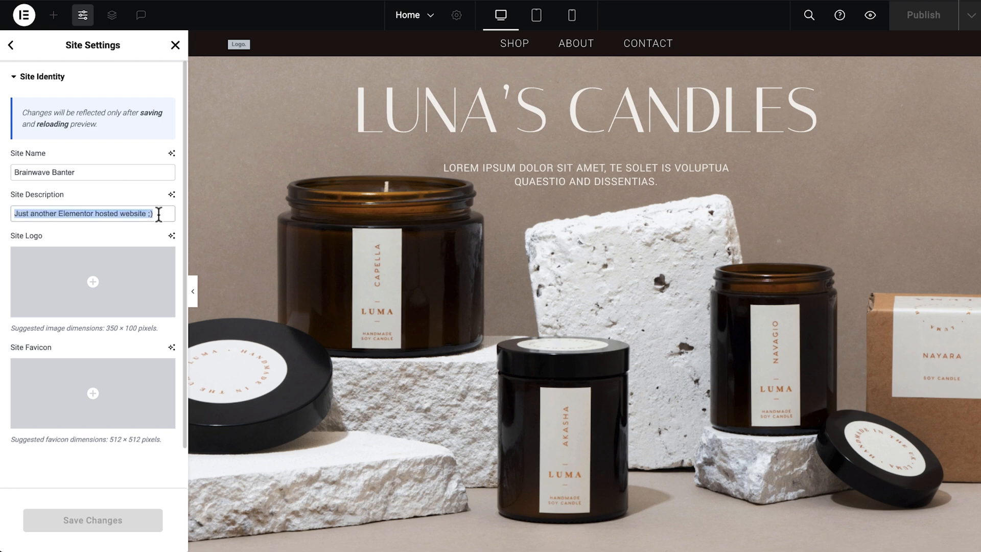
text(Everything about future and humankind)
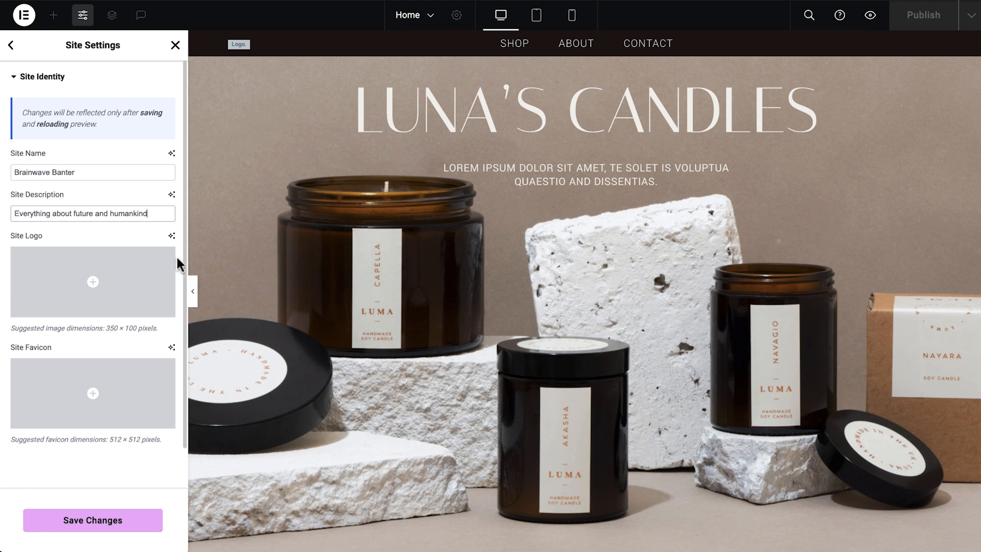
Step: Upload the podcast's logo and image files to the media library from the site logo setting
click(128, 283)
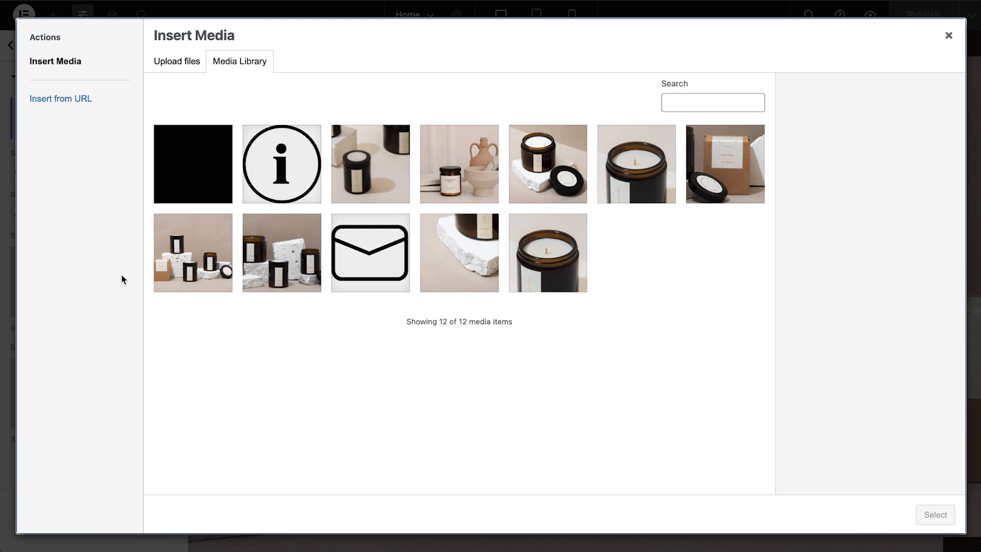
click(193, 67)
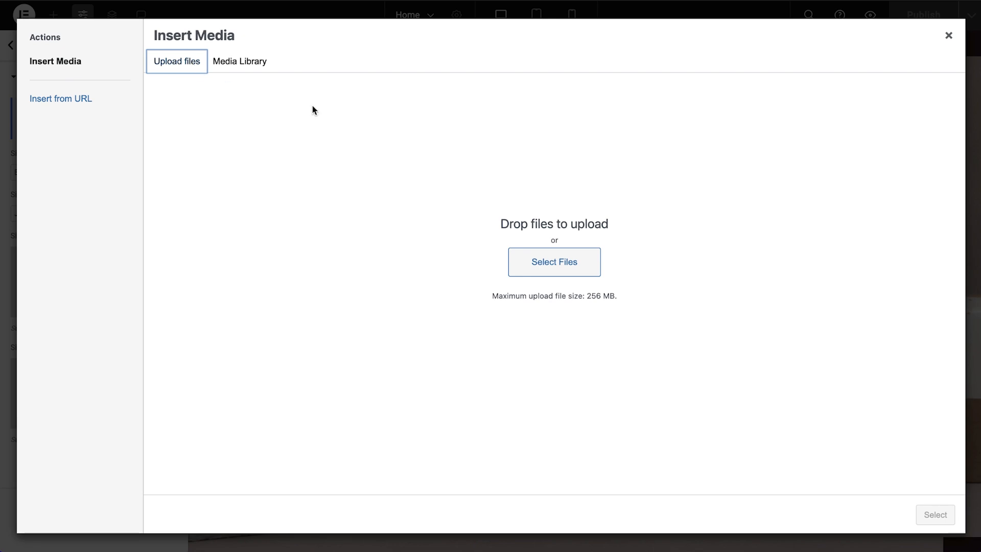
drag(961, 307, 674, 278)
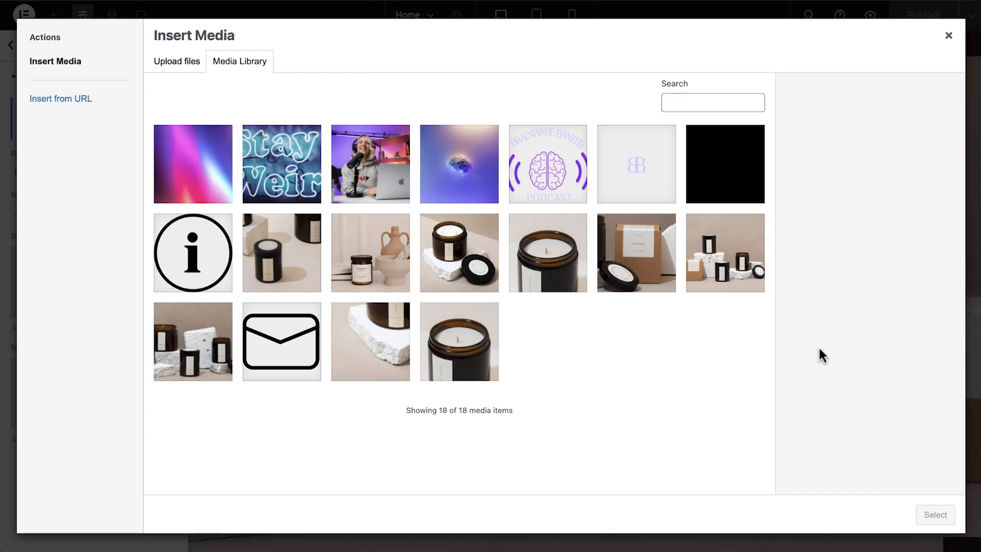
Step: Use br5ainwavew-banter-logo.svg as the site logo, save the site identity changes and return to the settings overview
click(550, 180)
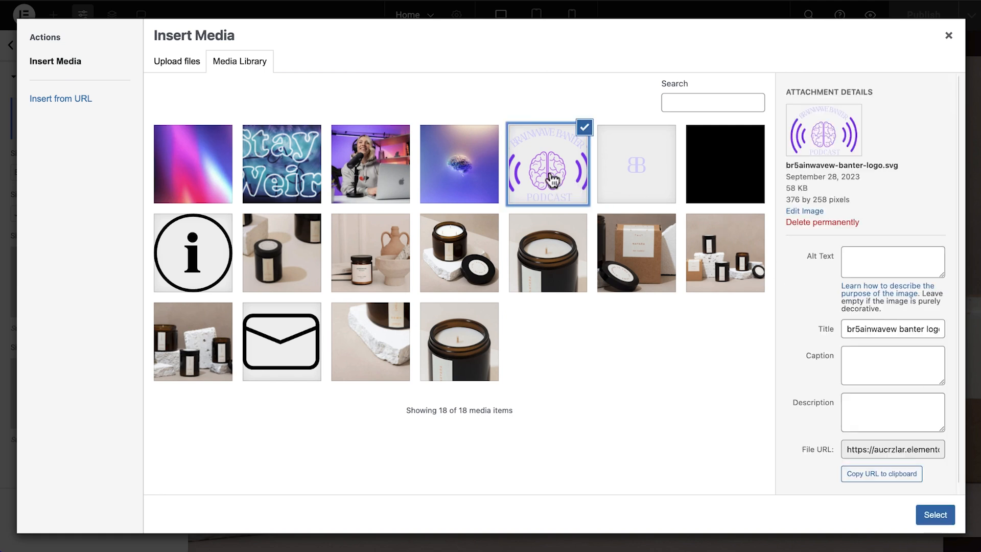
click(935, 515)
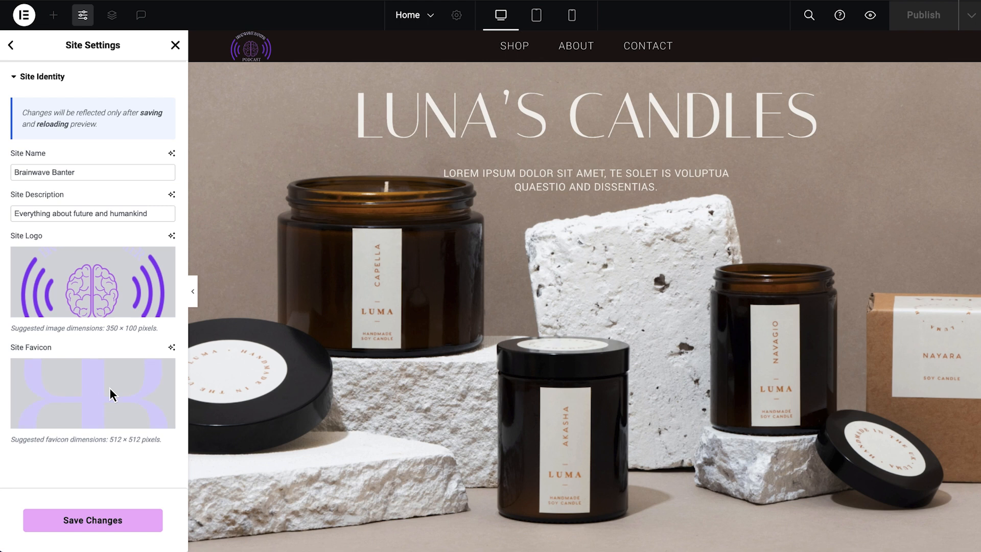
click(144, 520)
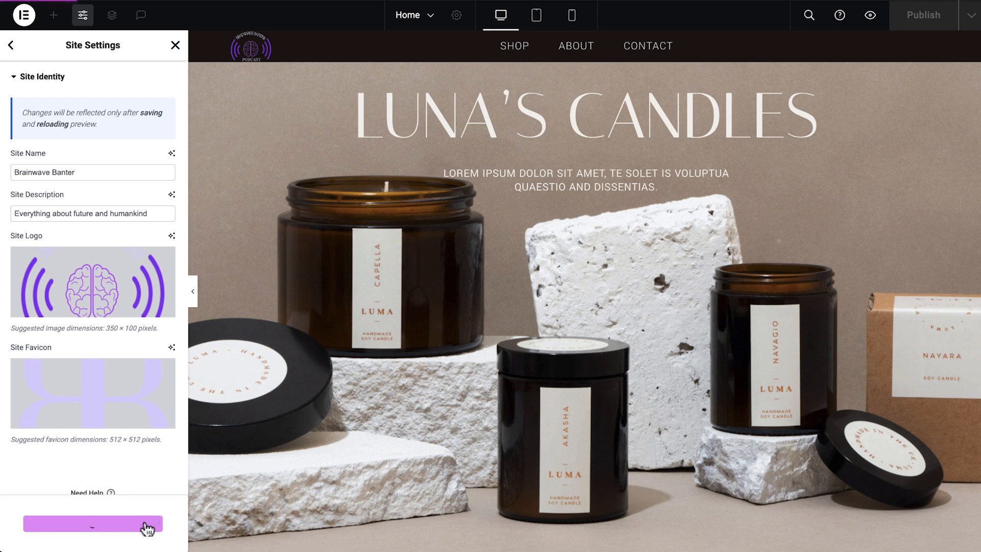
click(12, 46)
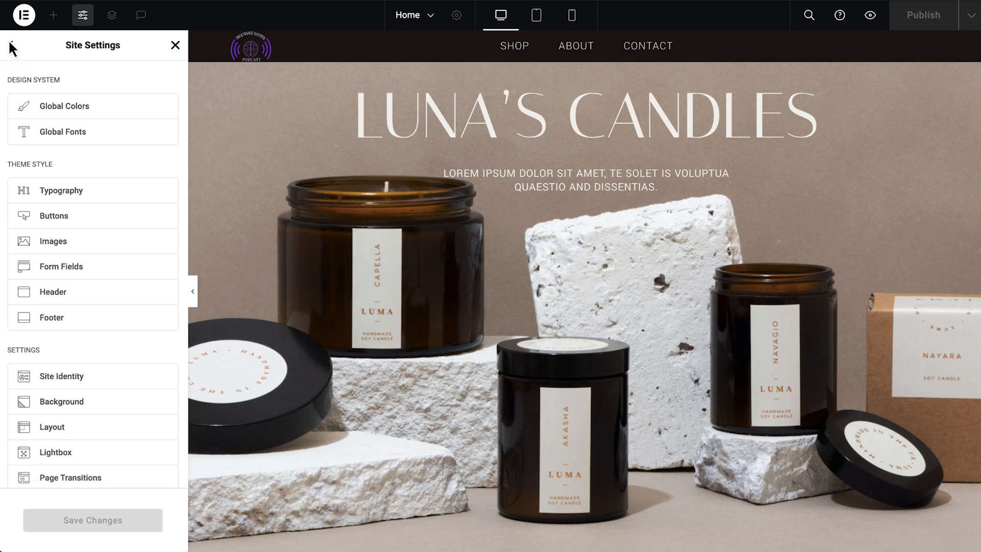
Step: Set the Primary system color in the global colors to the purple #B757C7
click(127, 108)
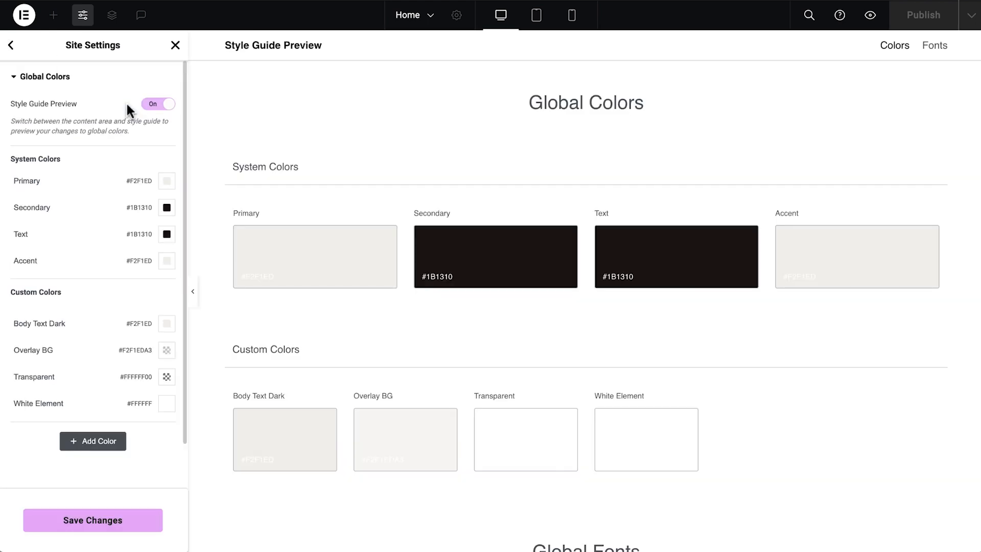
click(167, 181)
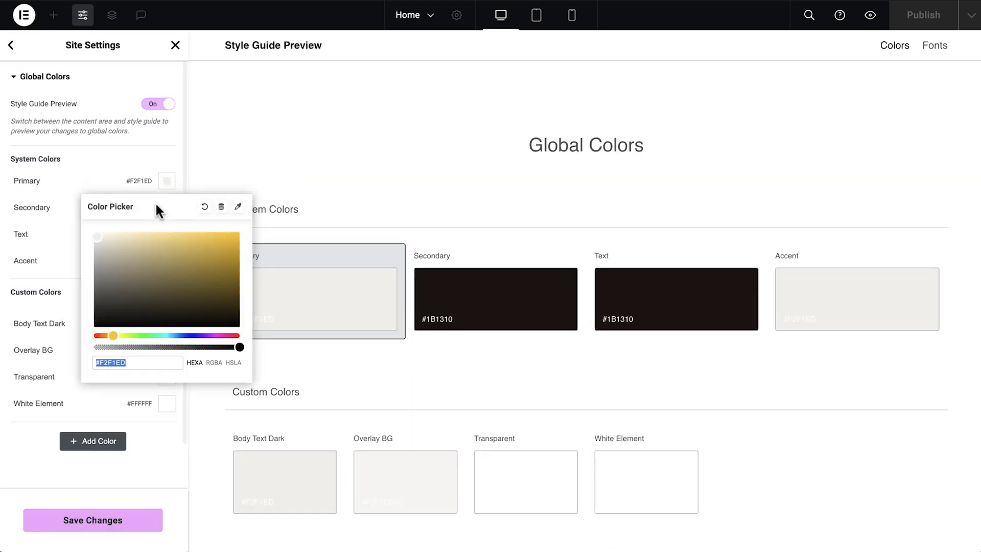
drag(112, 339, 212, 336)
drag(101, 243, 175, 253)
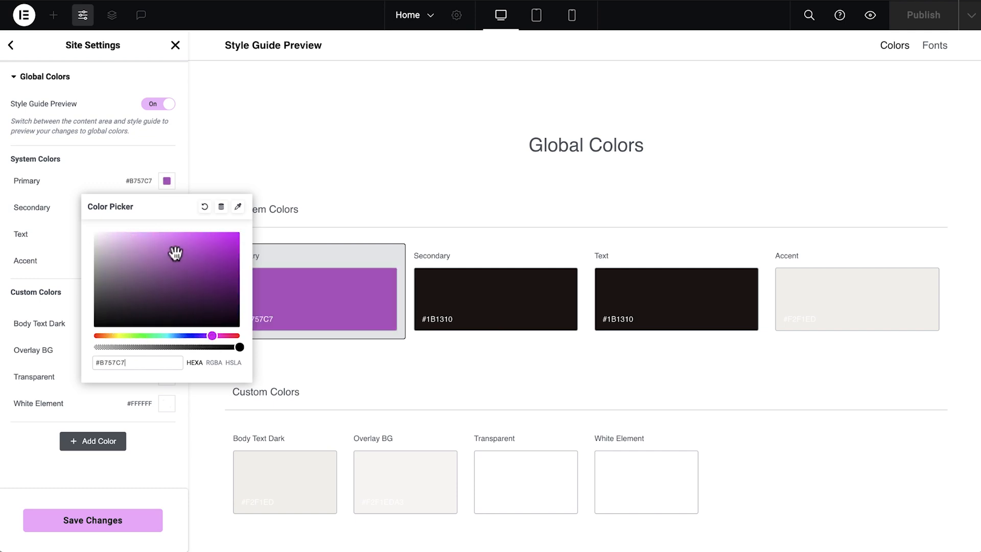
Step: Undo the Primary system color change, save the global colors and return to the settings overview
click(106, 179)
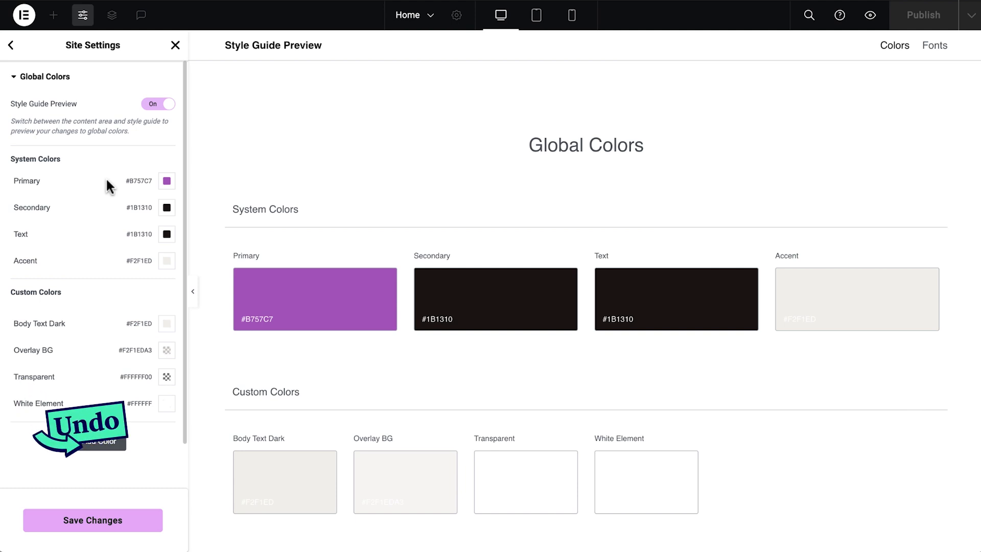
key(ctrl+z)
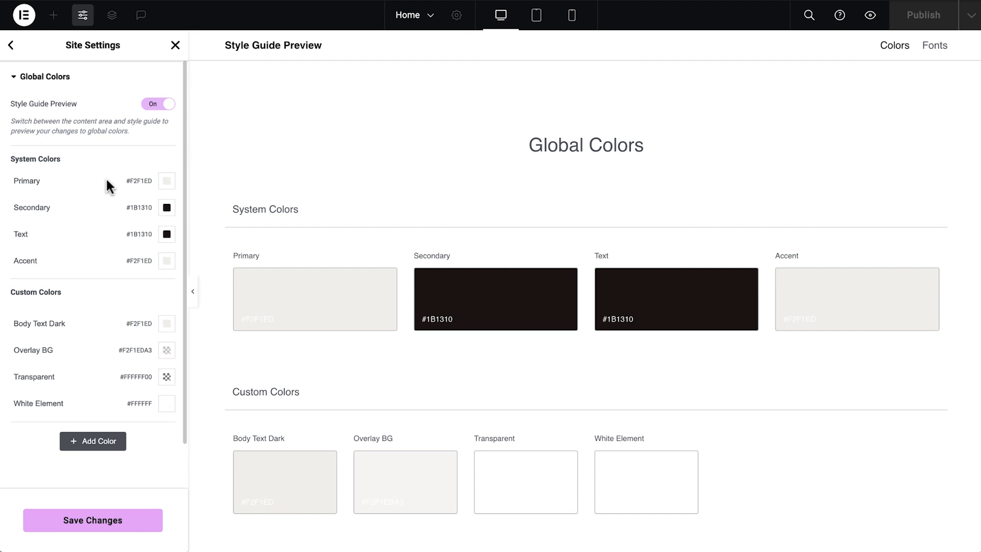
click(13, 46)
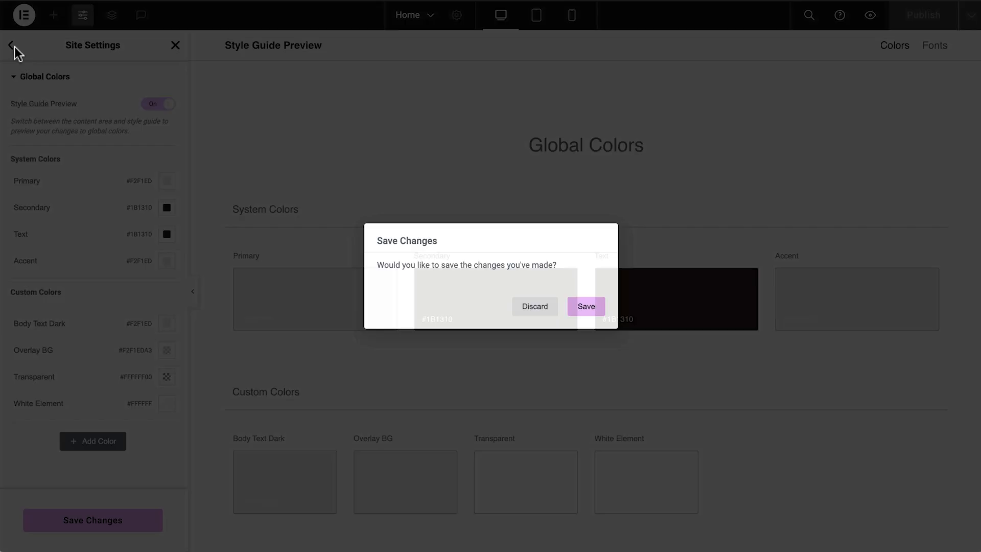
click(580, 309)
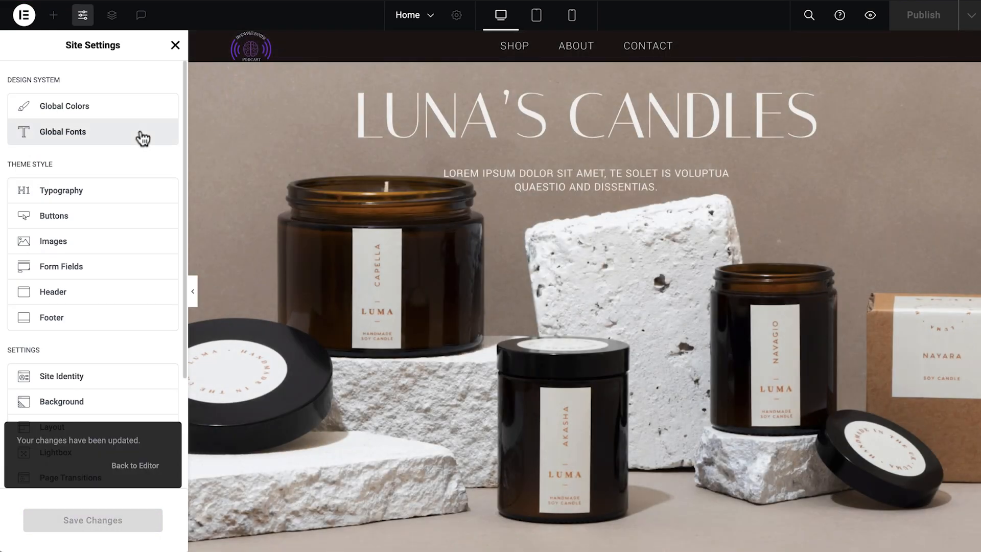
Step: Review the typography options of the Primary global font, and exit the site settings with the changes saved
click(142, 137)
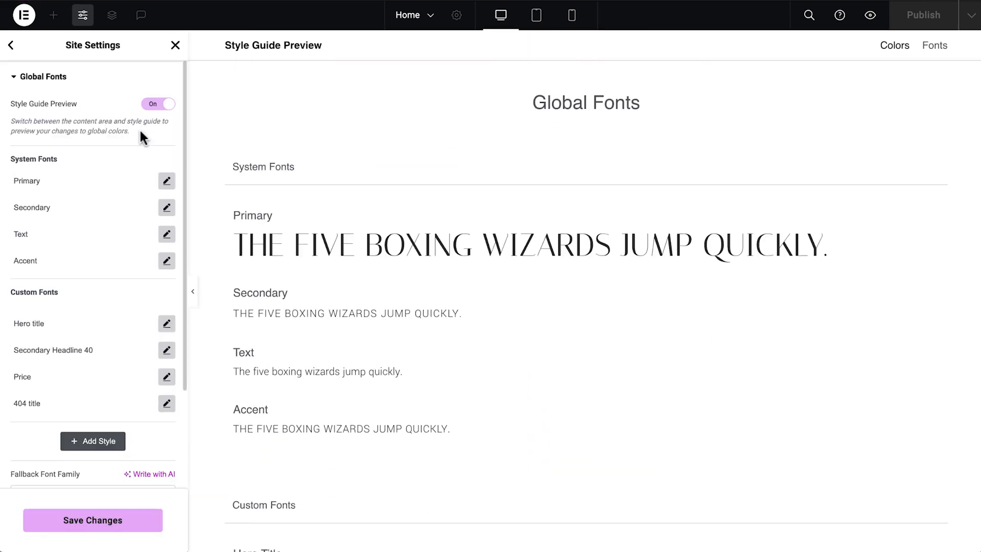
click(167, 181)
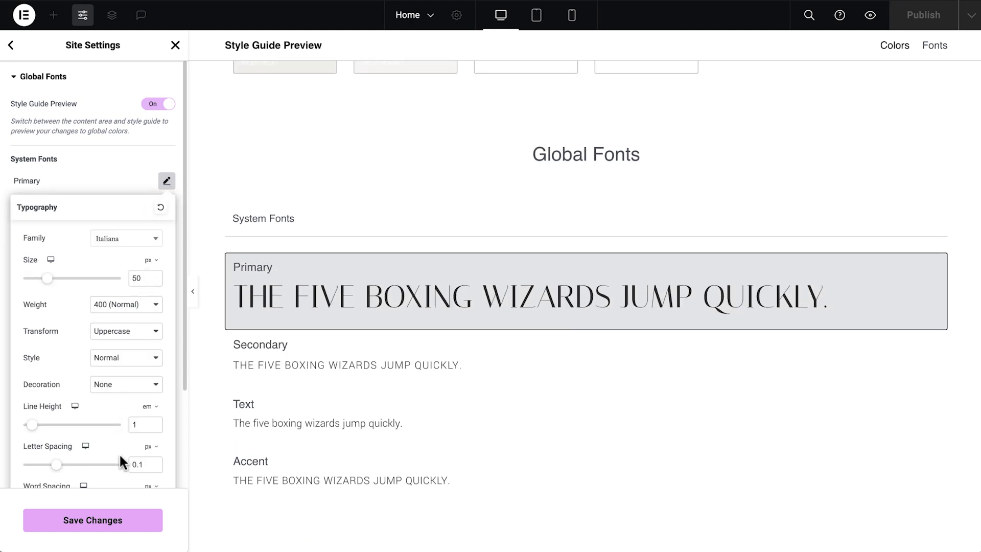
click(82, 179)
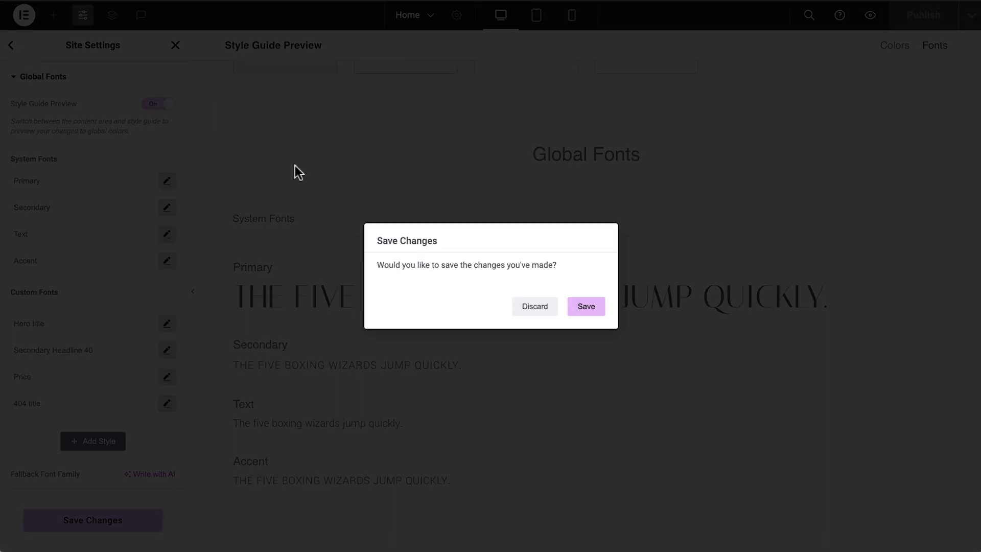
click(520, 312)
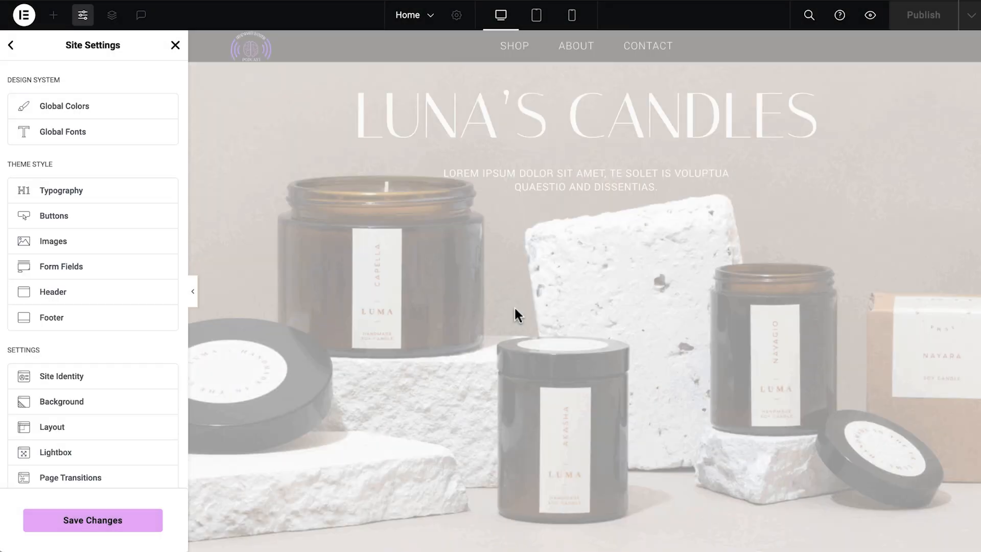
click(177, 44)
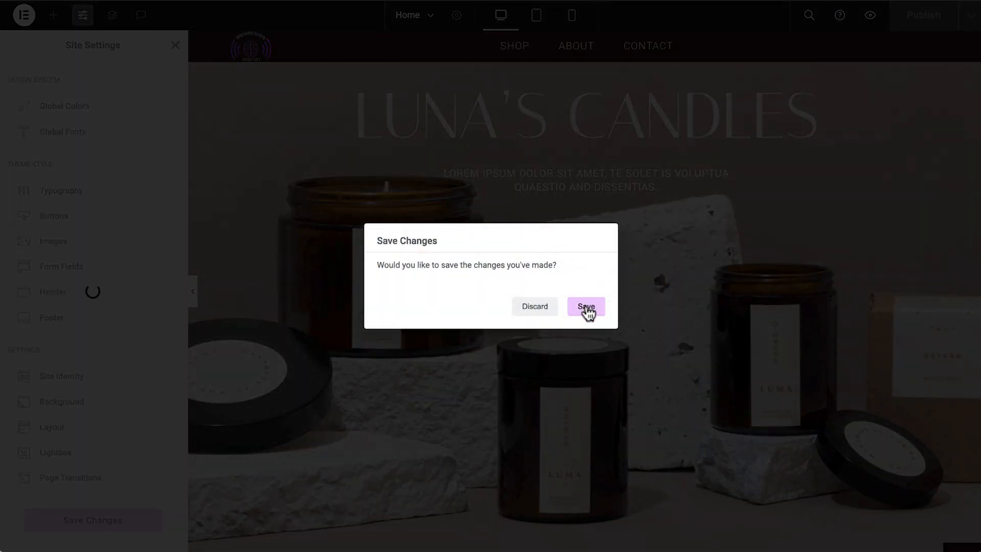
click(586, 308)
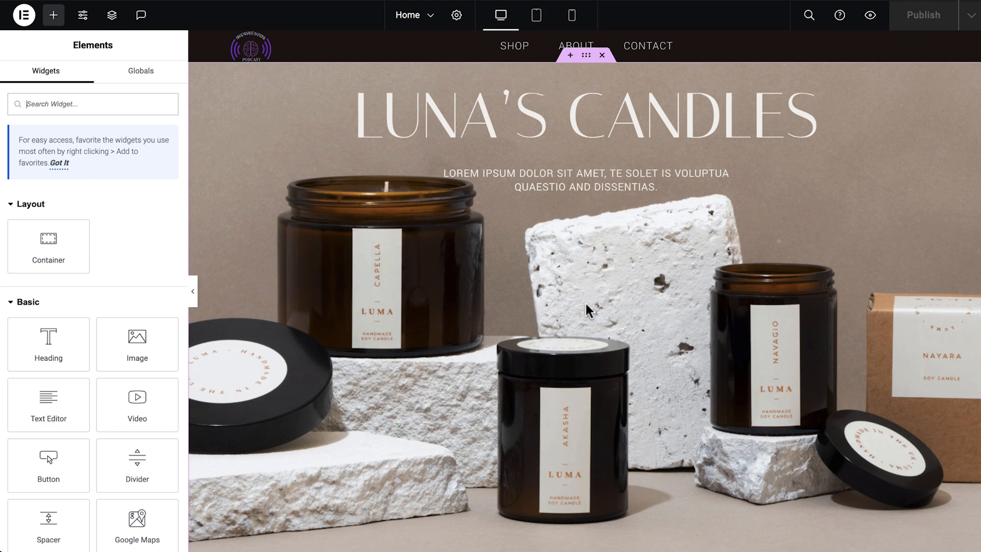
Step: Replace the hero container's background image with Brainwave-Banter-Hero-Image-scaled.jpg from the media library
click(585, 55)
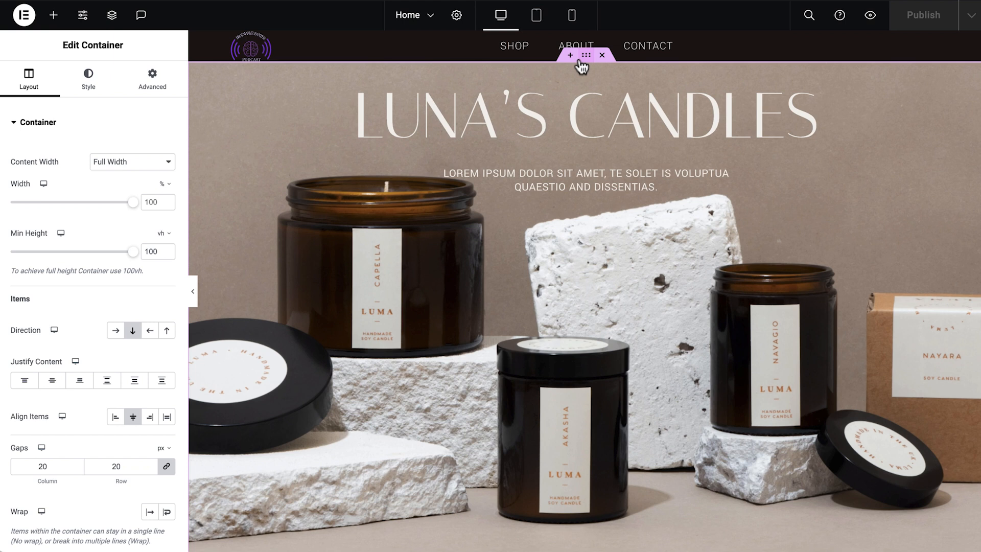
click(88, 84)
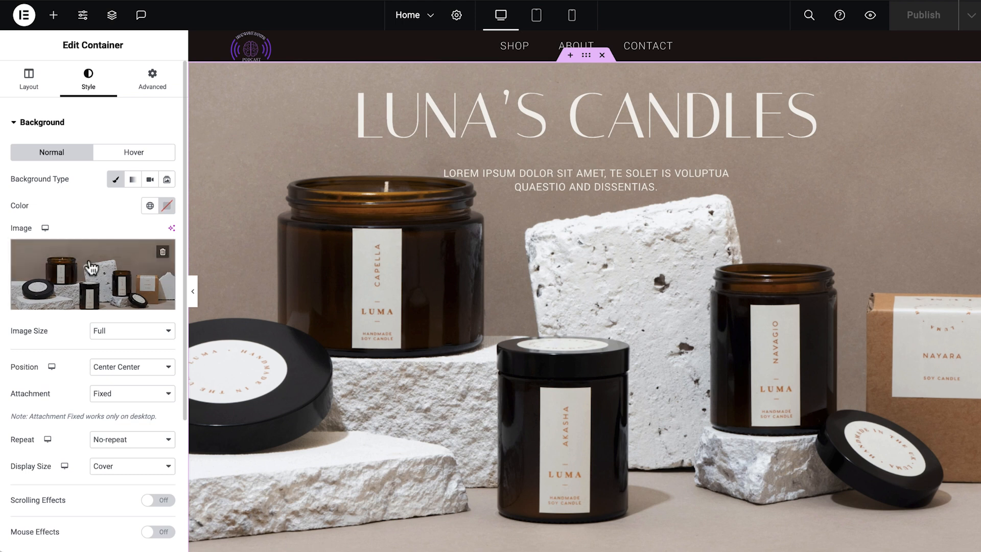
click(97, 278)
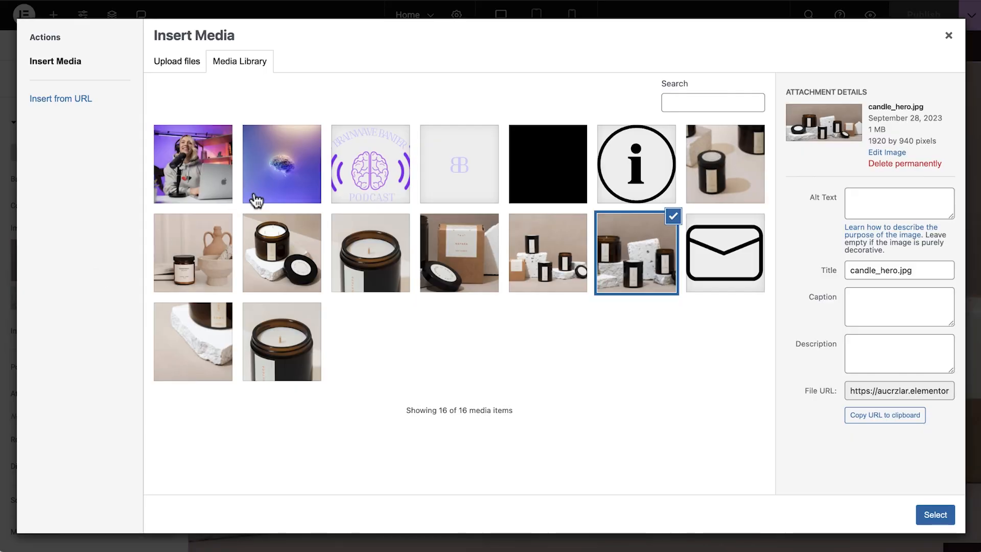
click(272, 189)
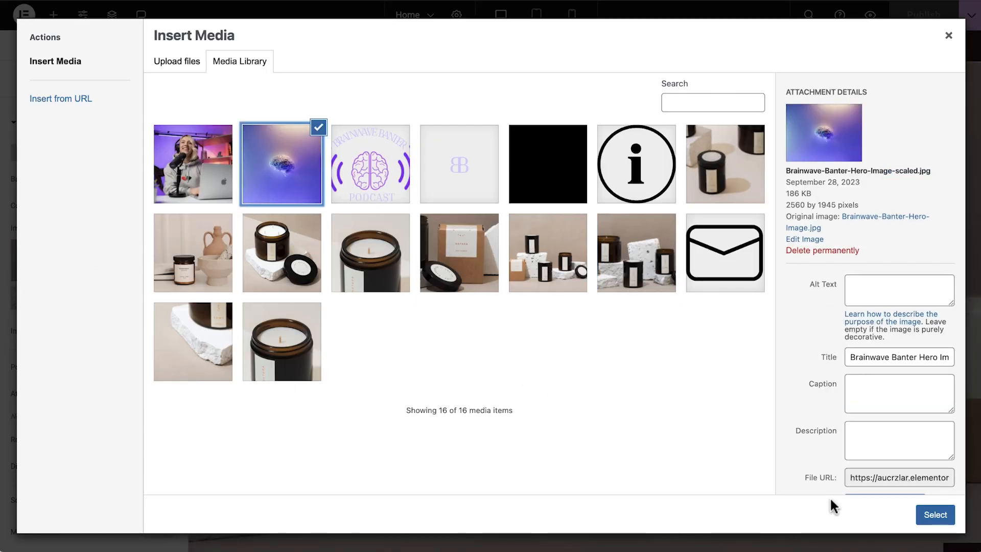
click(931, 519)
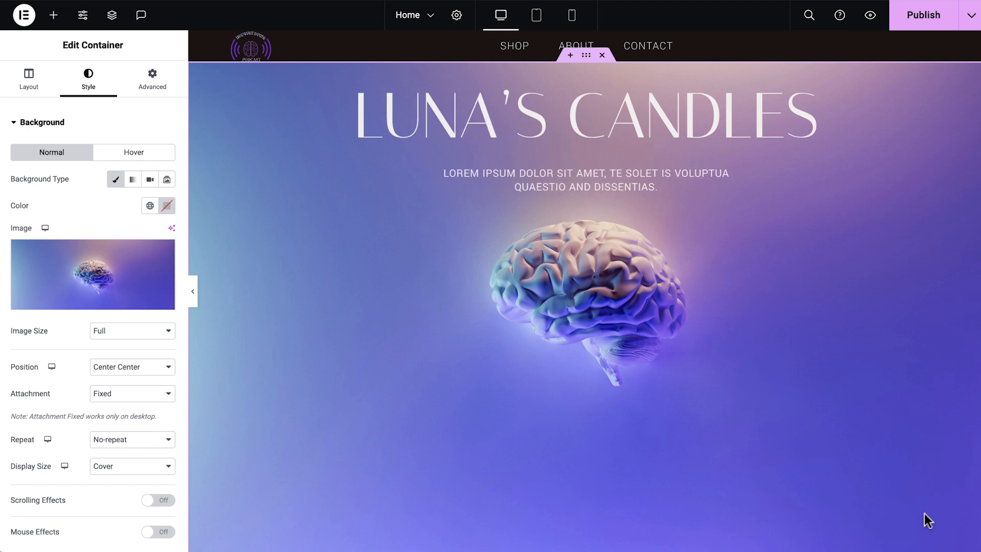
Step: Replace the hero section's main heading with "BRAINWAVE BANTER"
click(766, 121)
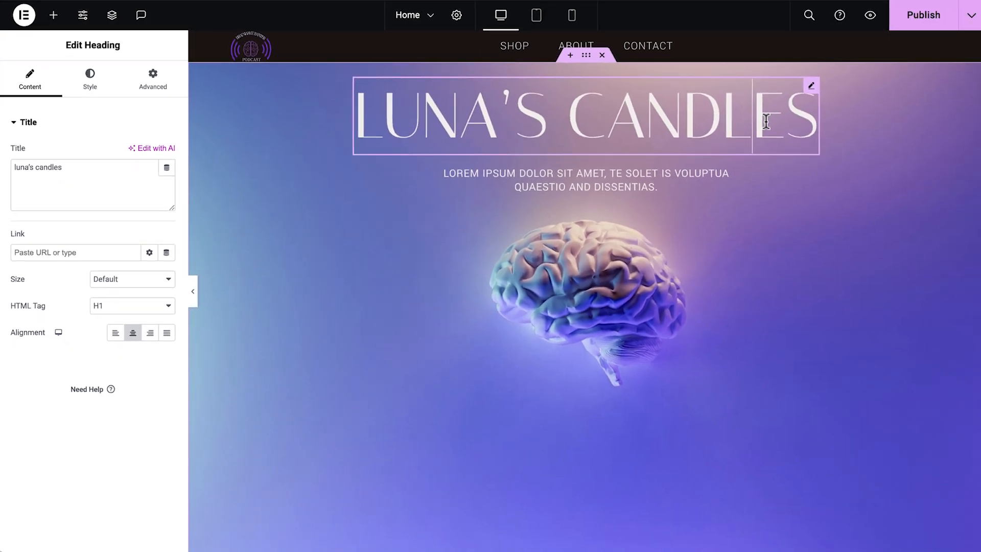
triple_click(923, 162)
text(BRAINWAVE BANTER)
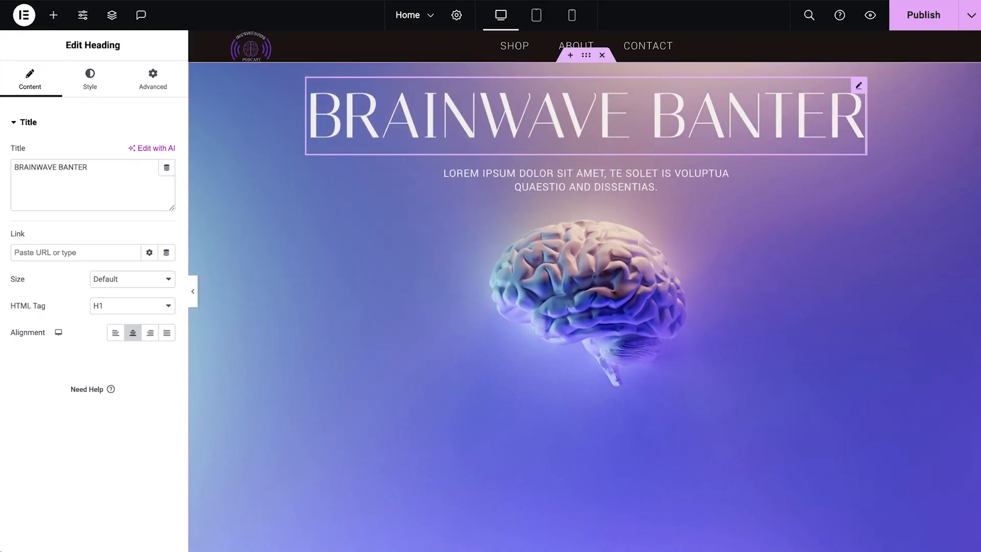
Step: Start editing the hero subheading with Elementor AI and approve its Terms of Service and Privacy Policy
click(688, 185)
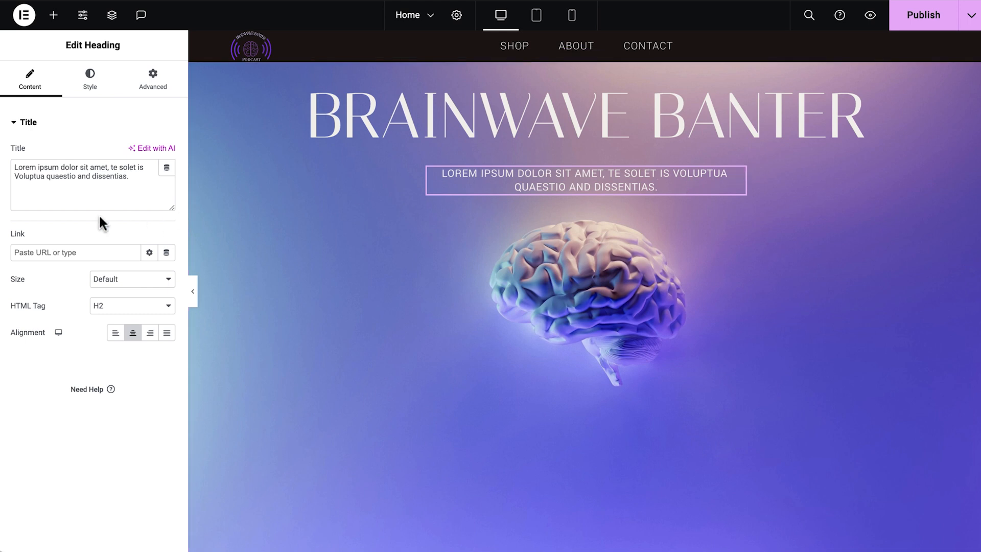
click(145, 181)
key(ctrl+a)
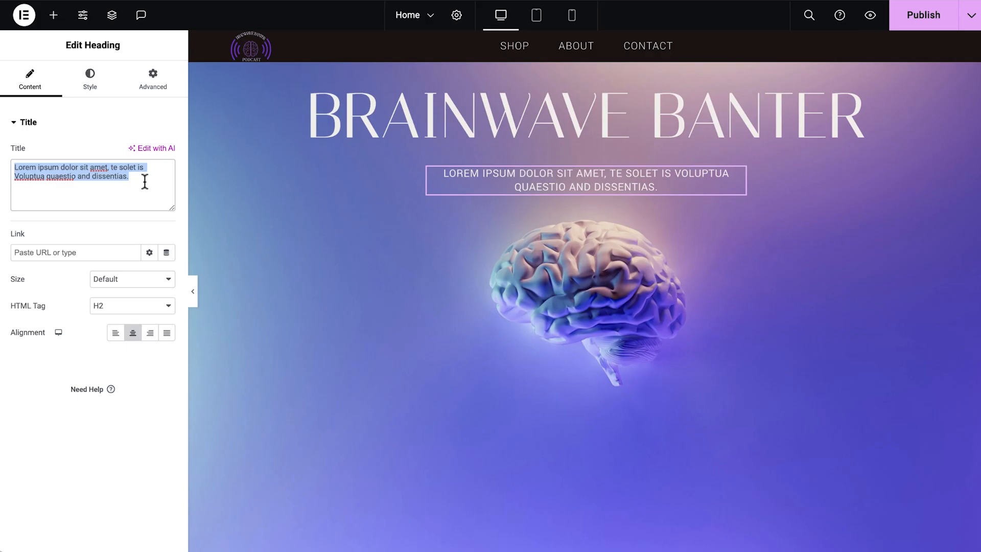
click(157, 150)
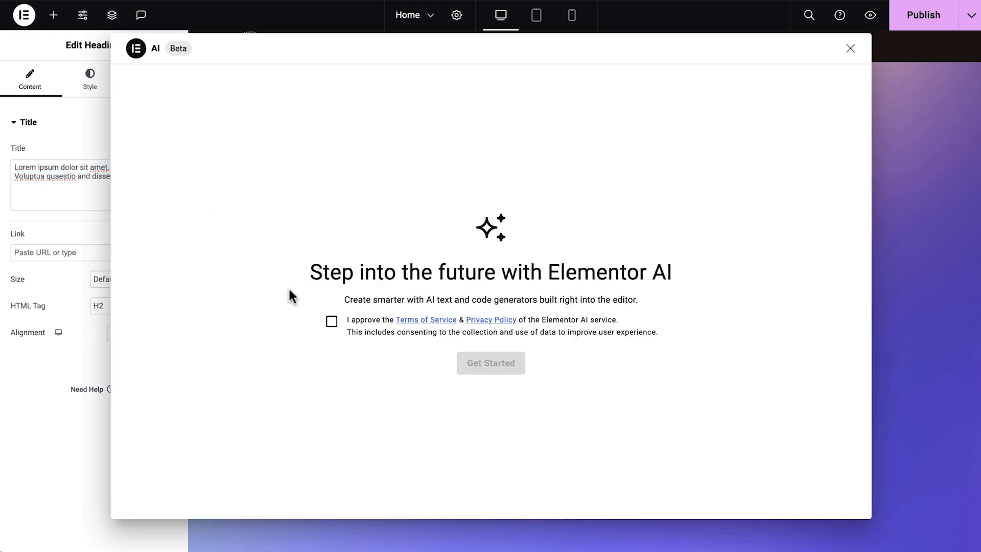
click(331, 321)
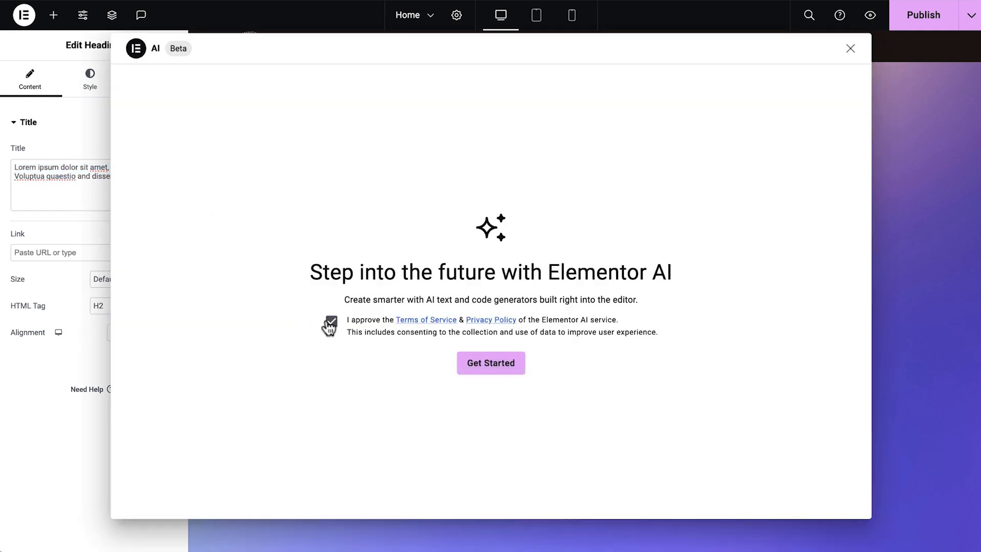
click(480, 378)
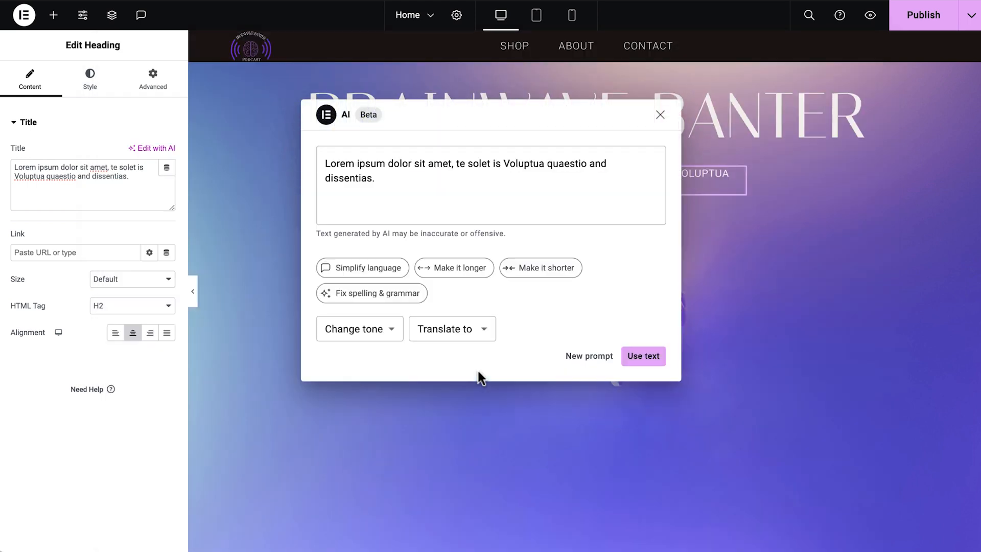
Step: Generate text with prompt "Write a short subheading for a hero section of a podcast website that talks about futuristic ideas and human evolution called Brainwave Banter"
click(590, 356)
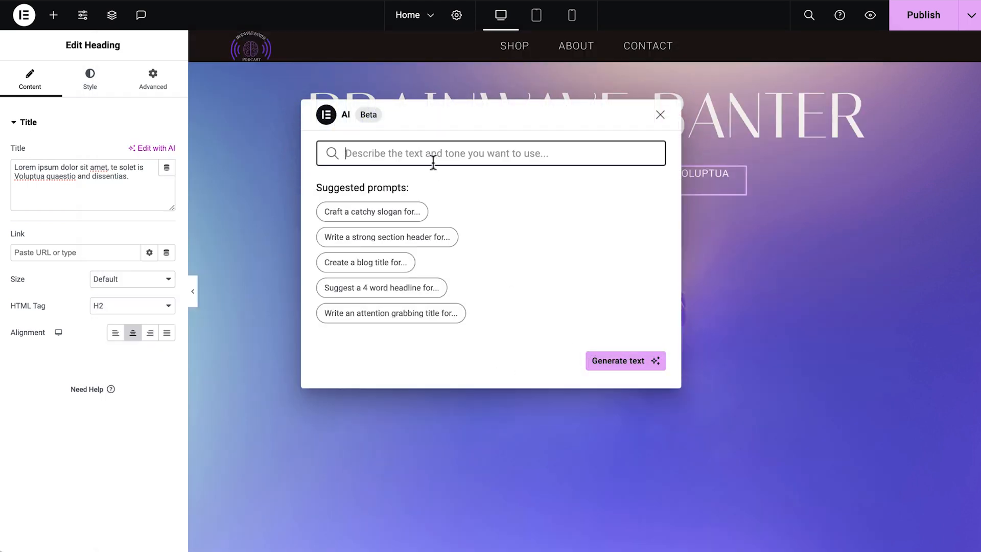
text(Write a )
text(short subheading for a hero section of a podc)
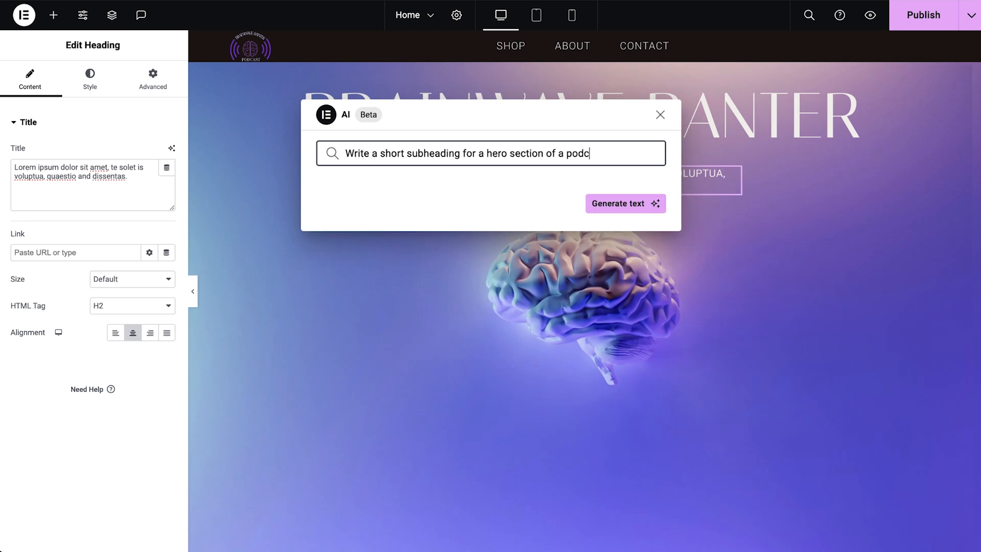
text(ast website that talks about futuristic ideas and human evol)
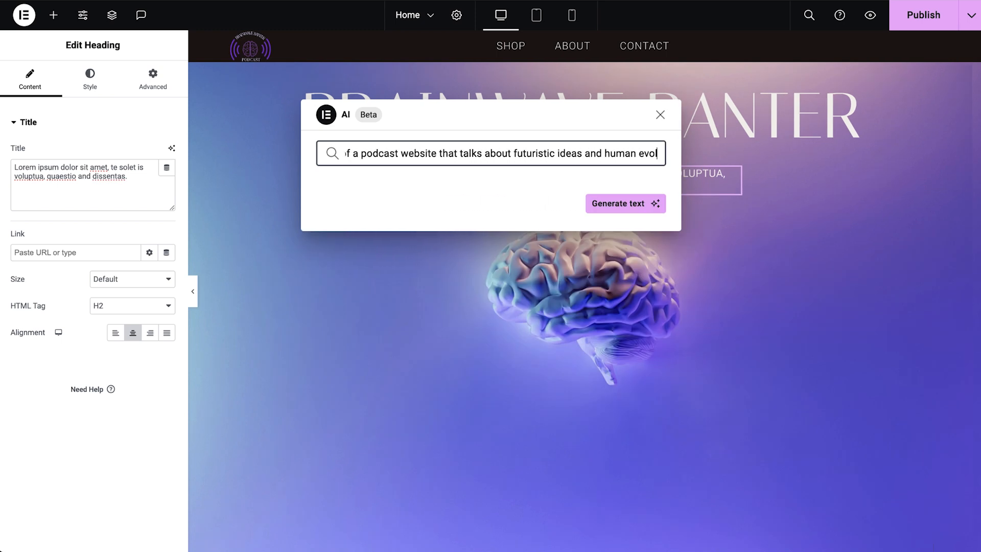
text(ution called Brainwave Banter)
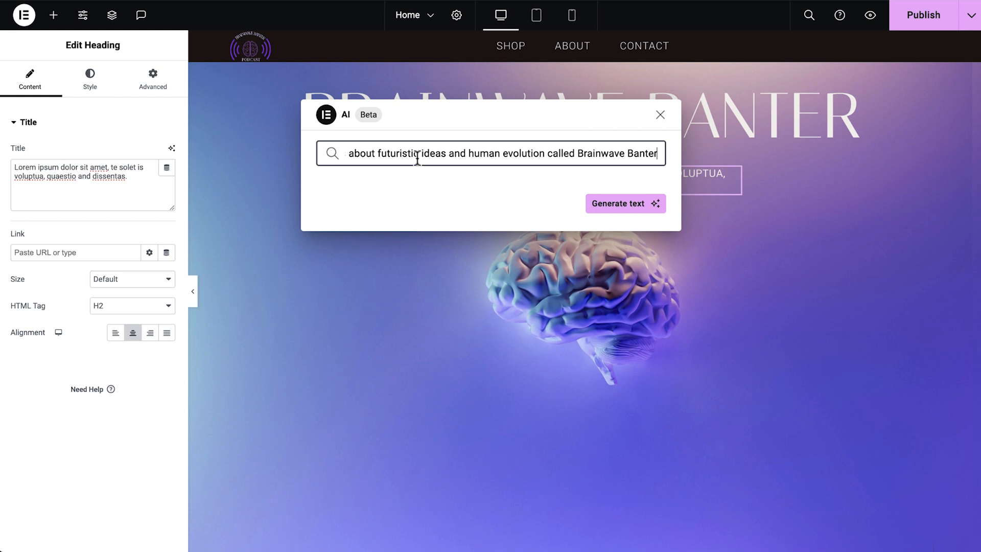
click(649, 203)
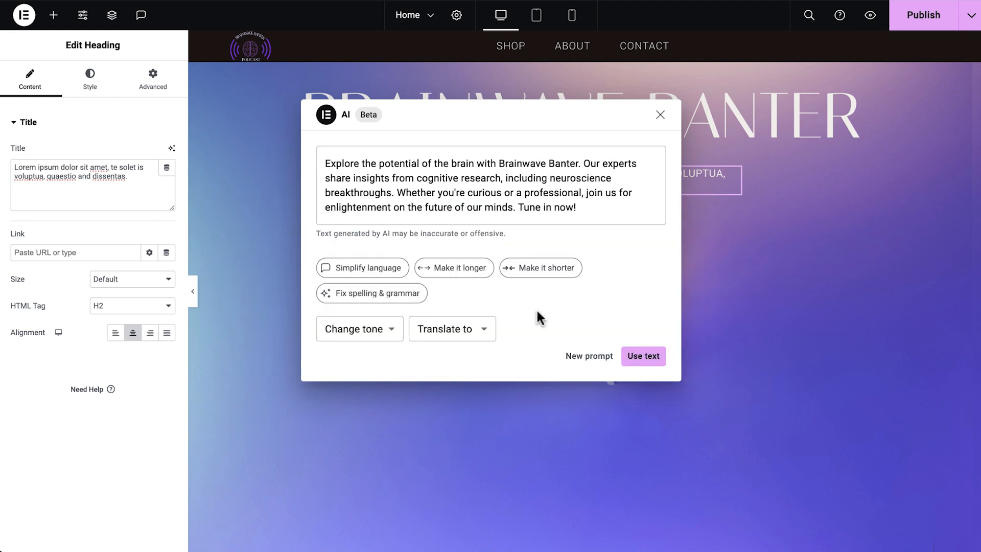
Step: Remove everything from "Whether you're curious" onward from the generated text and use the remainder as the hero subheading
drag(404, 193, 628, 215)
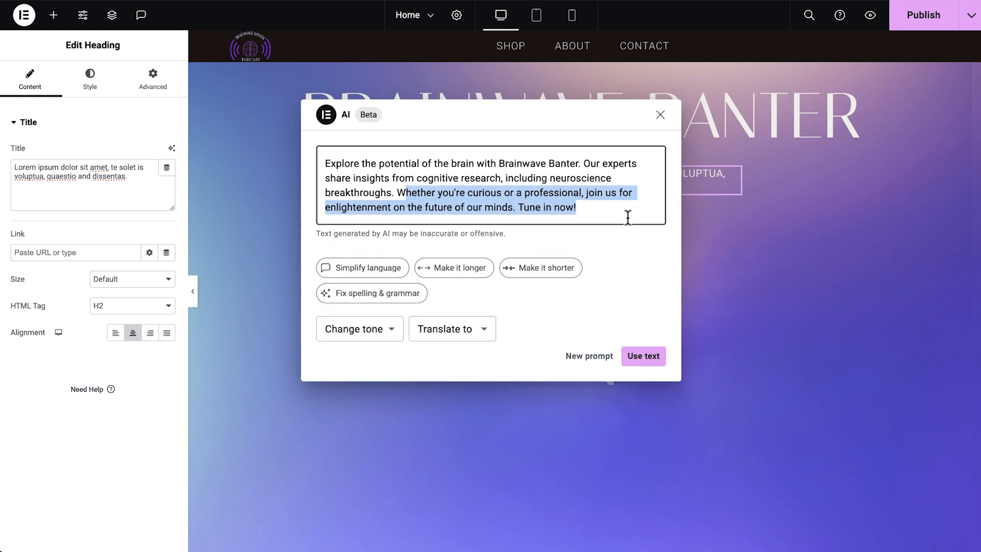
key(BackSpace)
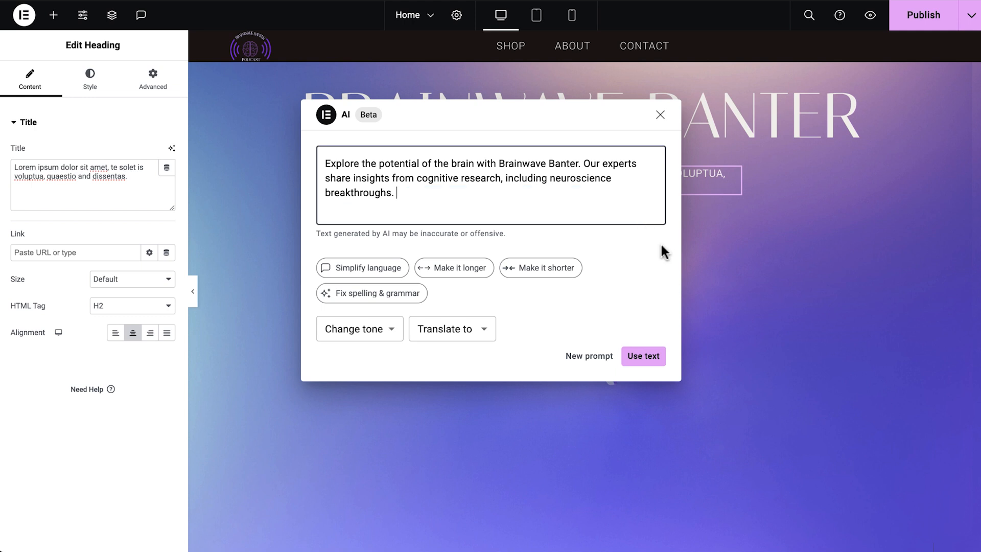
click(656, 361)
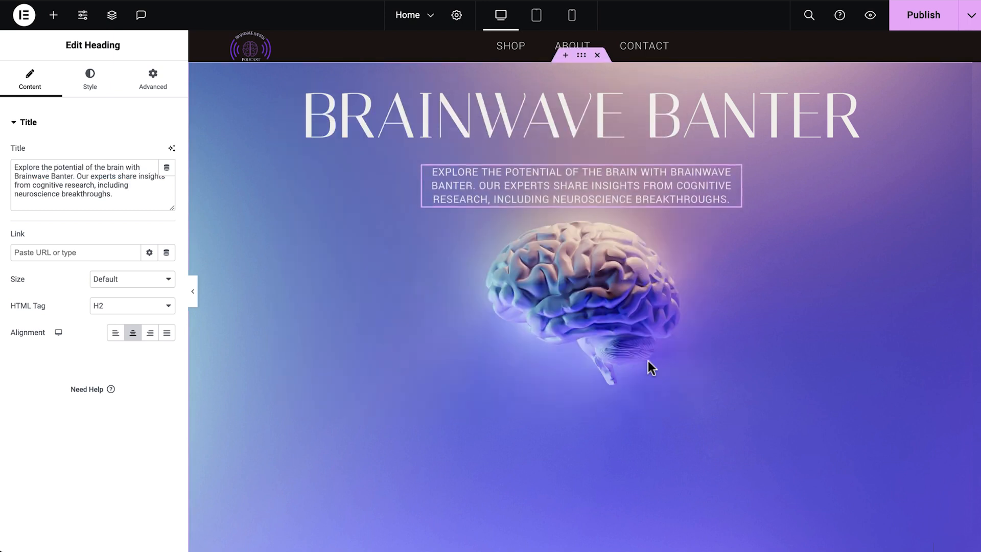
Step: Display the page structure, expand the Shop section and select its first inner container
scroll(288, 400, down, 5)
scroll(288, 399, down, 5)
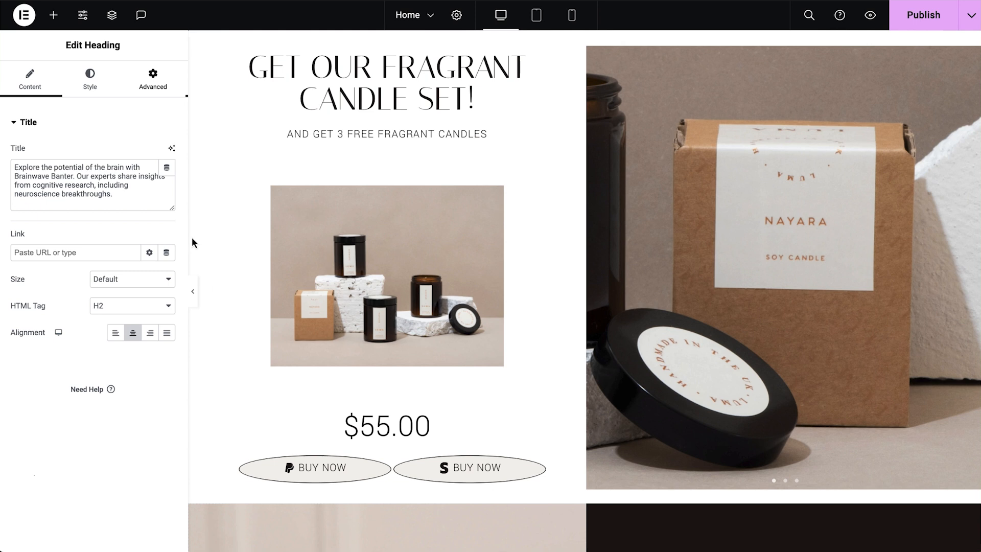
click(113, 19)
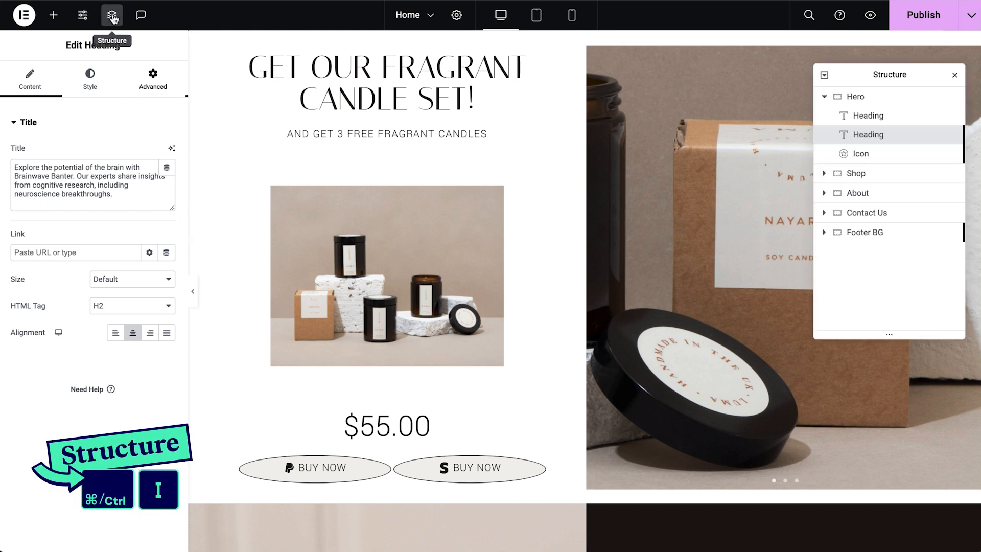
click(865, 176)
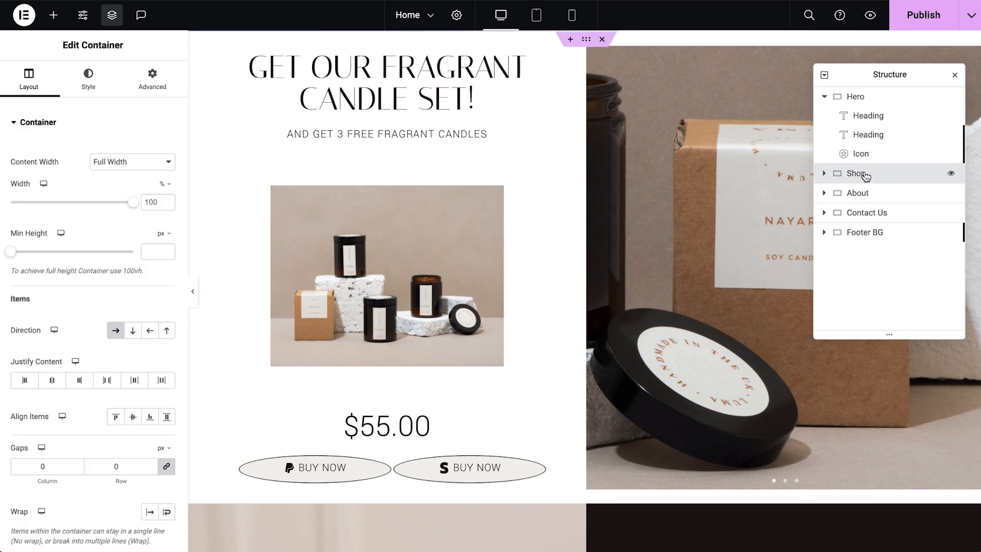
click(824, 174)
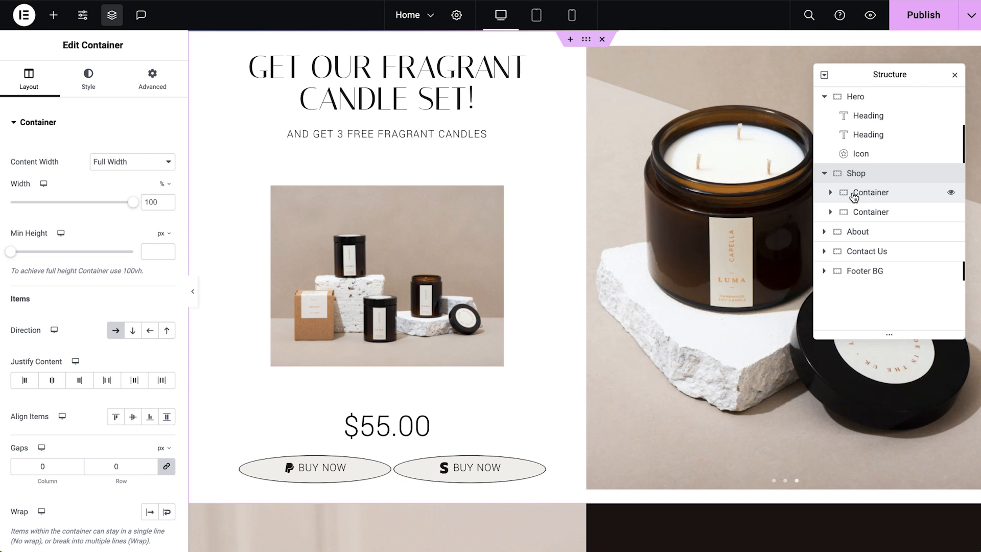
click(854, 194)
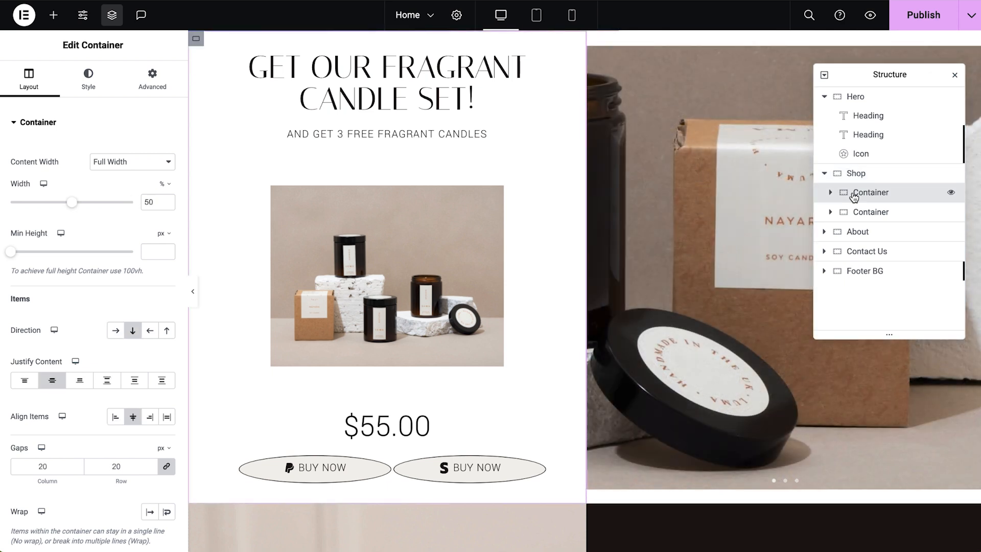
Step: Save the Shop section's first inner container to the library as a template named "For The Loop" and close the library
right_click(854, 198)
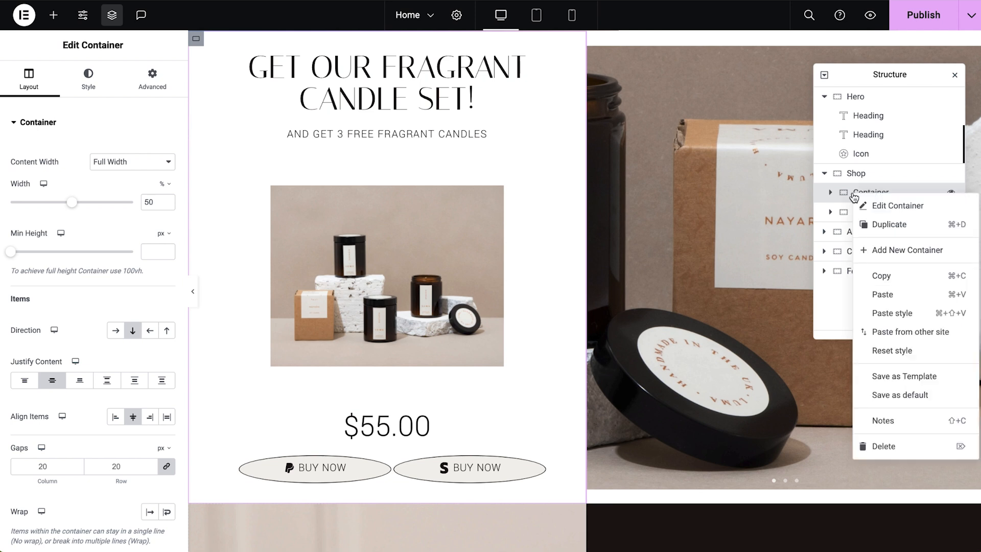
click(907, 376)
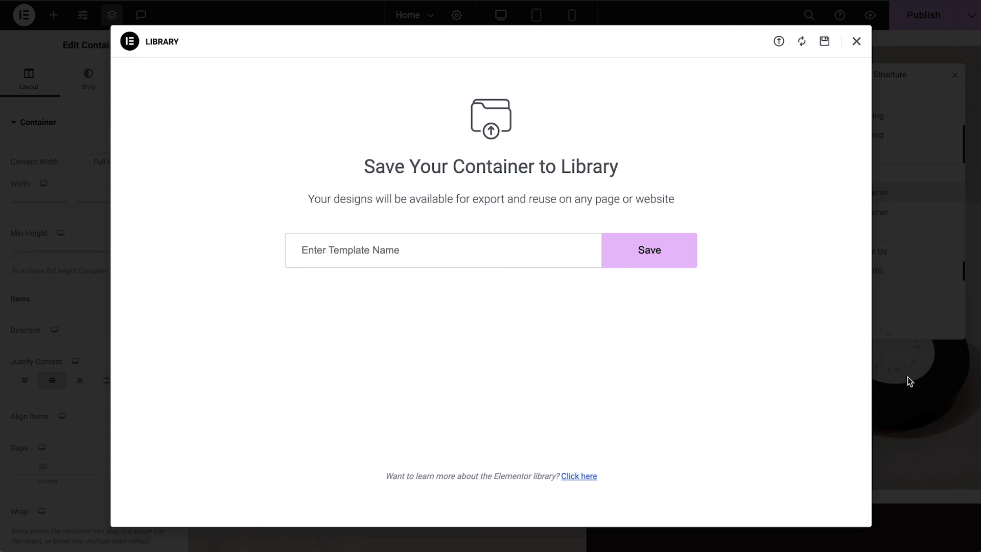
click(453, 236)
text(For The Loop)
click(628, 255)
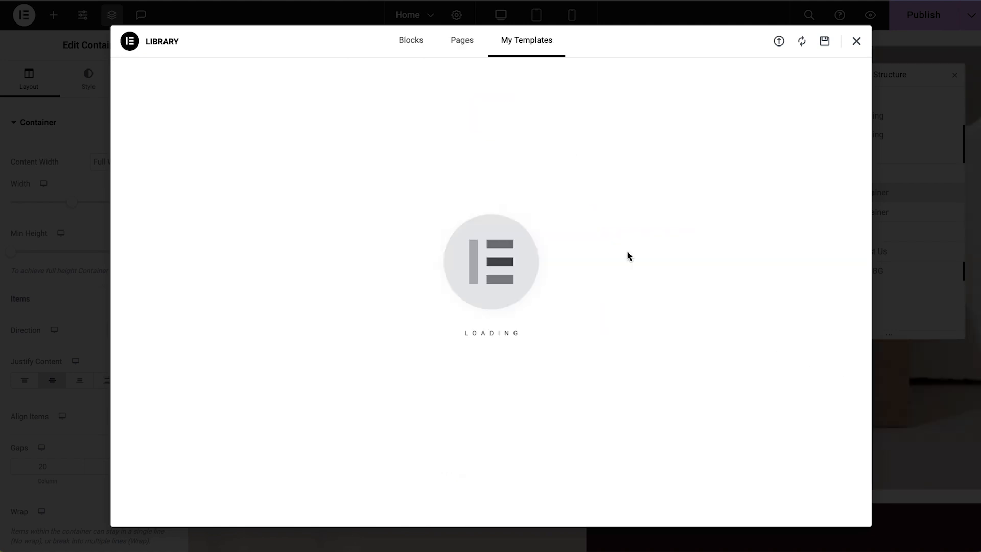
click(857, 42)
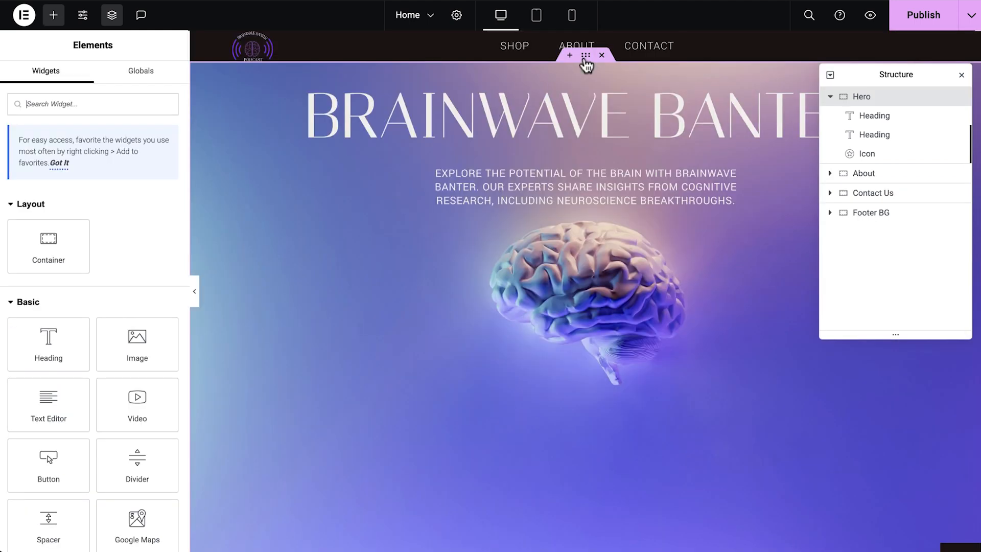
Step: Duplicate the whole Hero container, including its headings and icon
click(585, 56)
right_click(586, 63)
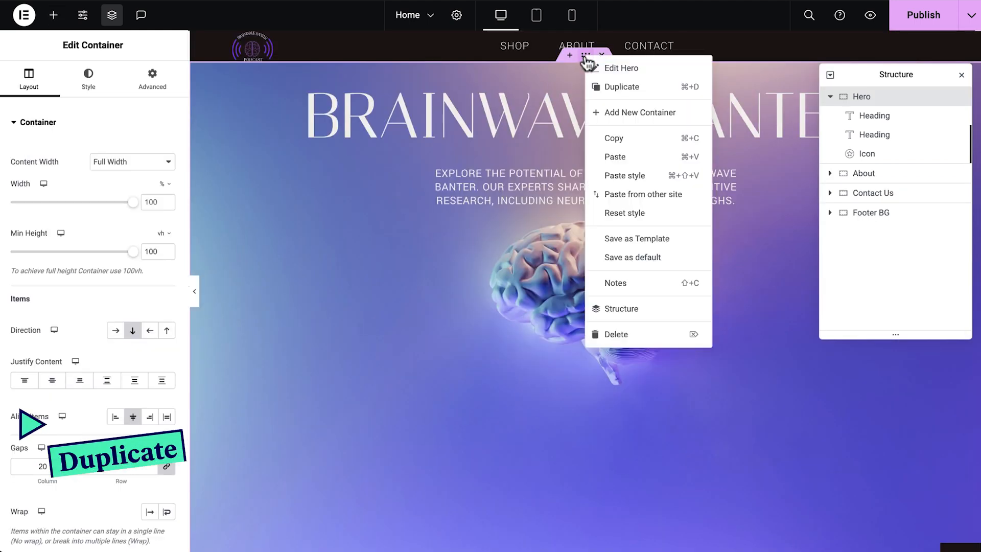
click(617, 91)
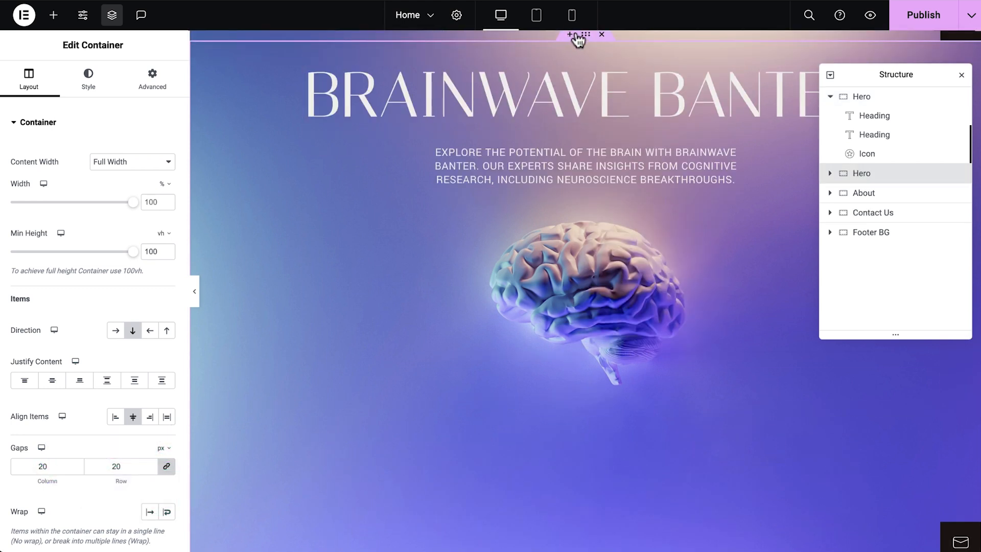
Step: Remove the brain background image from the duplicated Hero container and set its background to the global Secondary color
scroll(586, 41, up, 1)
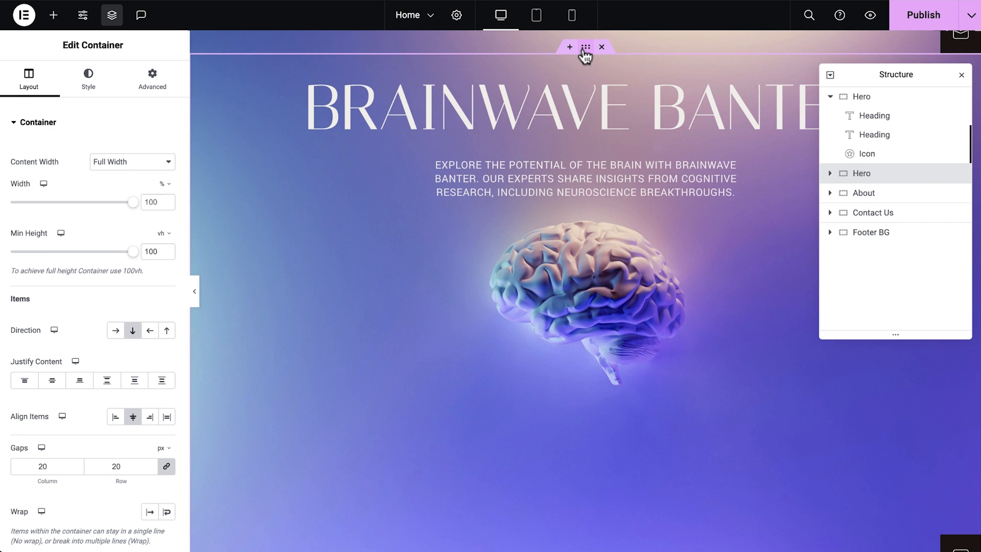
click(96, 80)
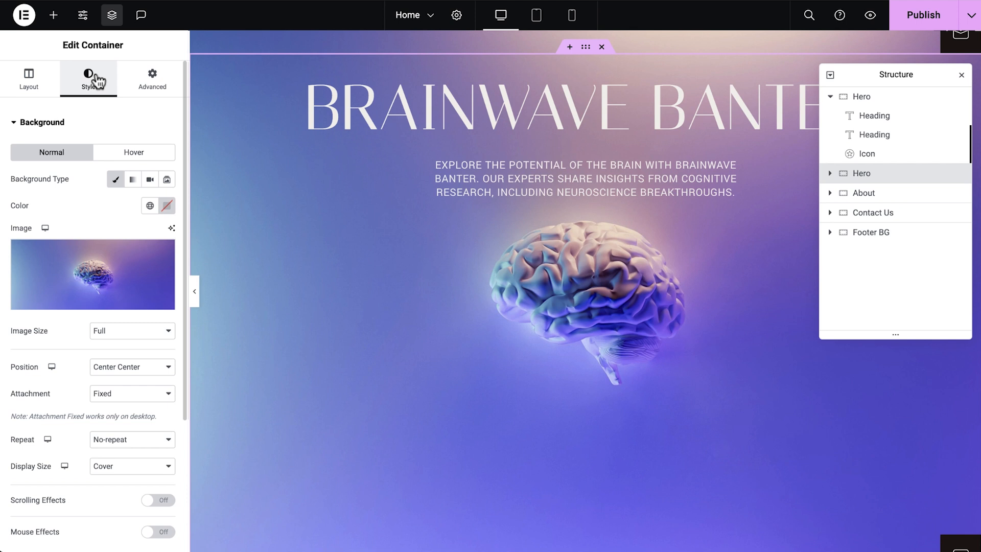
click(168, 260)
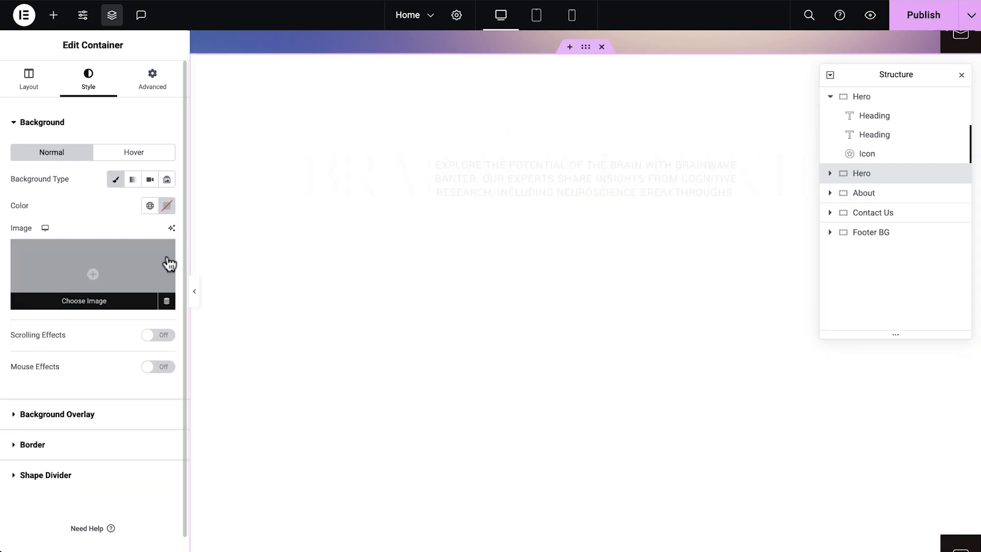
click(150, 205)
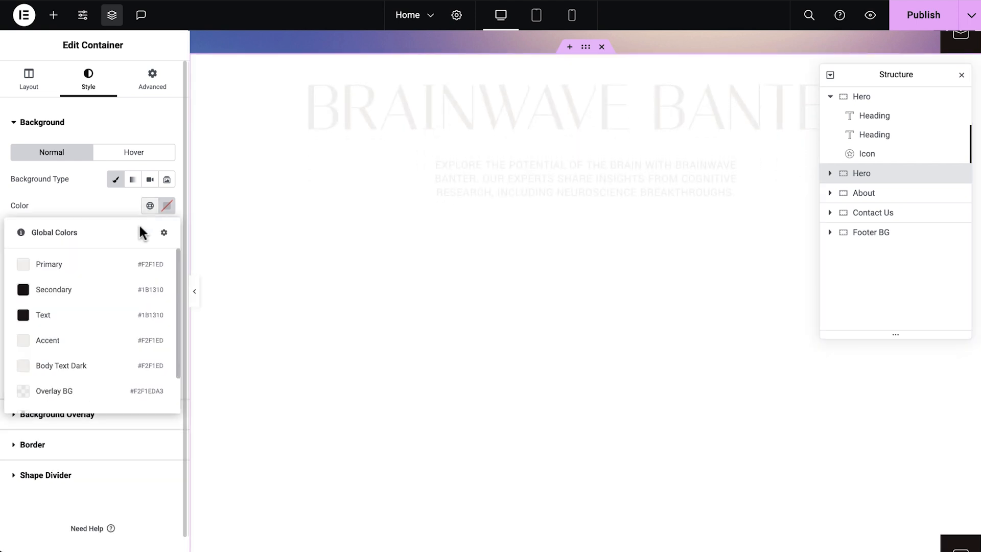
click(126, 292)
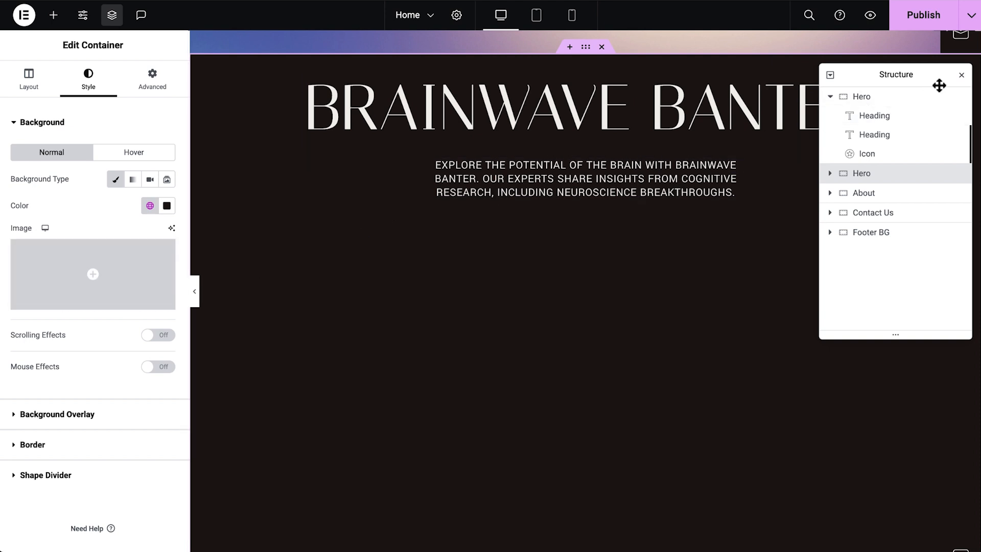
Step: Hide the page structure and justify the duplicated Hero container's content to the center
click(961, 75)
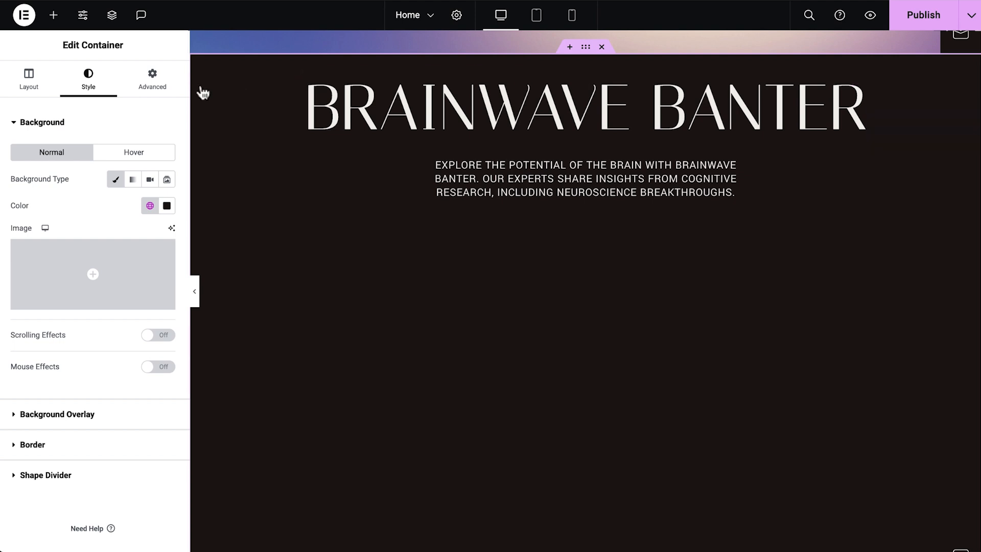
click(27, 85)
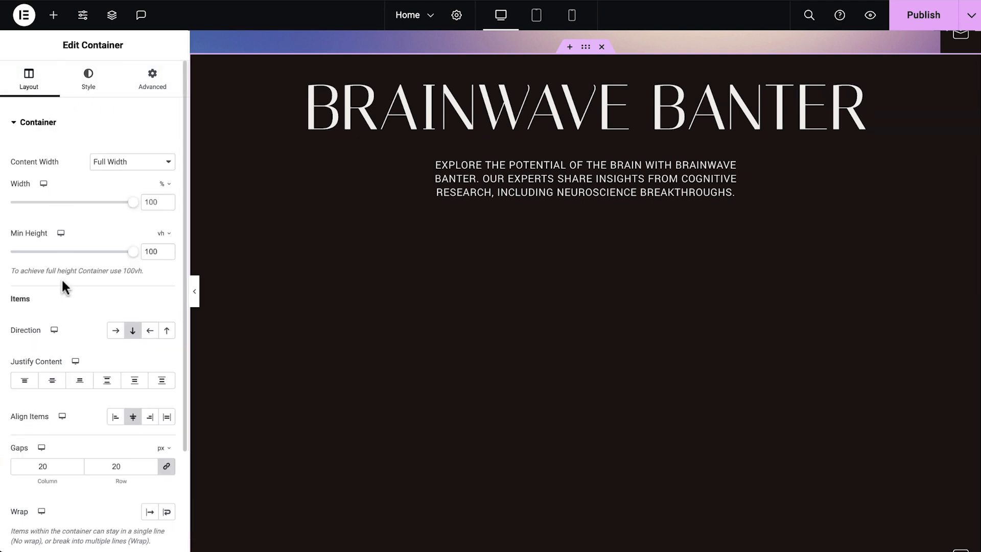
click(52, 382)
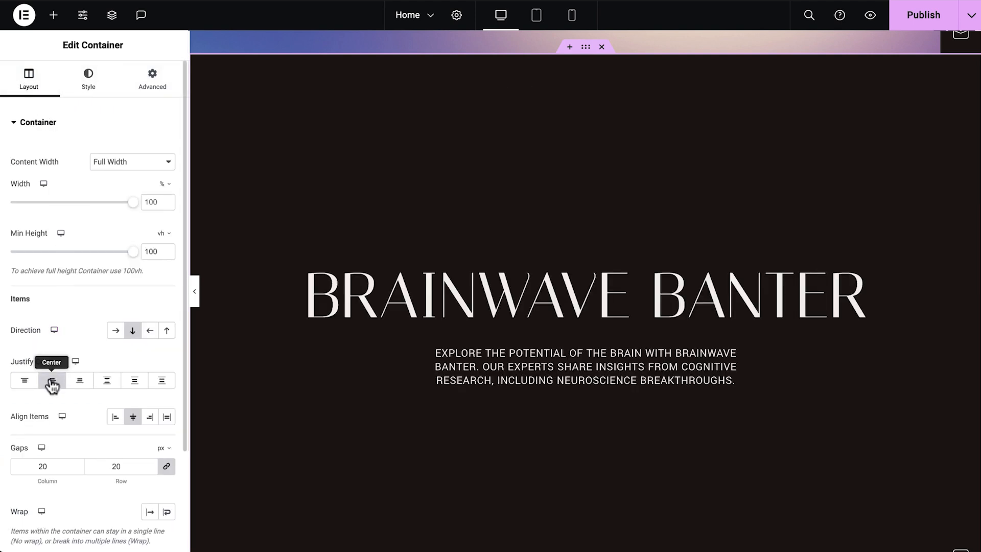
Step: Change the duplicated section's title to "press play and let the adventure begin", with HTML tag H2 and the Primary global font
click(361, 304)
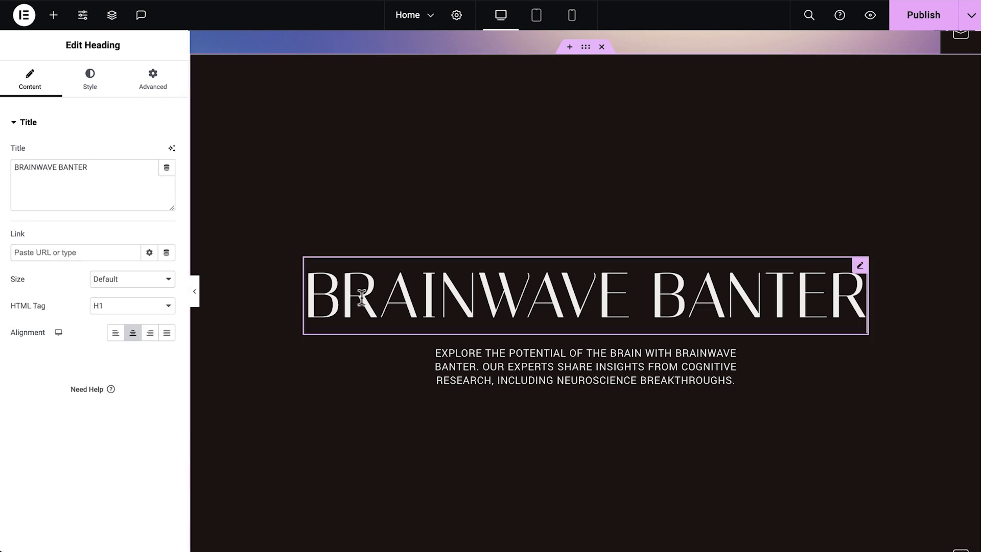
triple_click(111, 174)
text(press play and let the adventure begin)
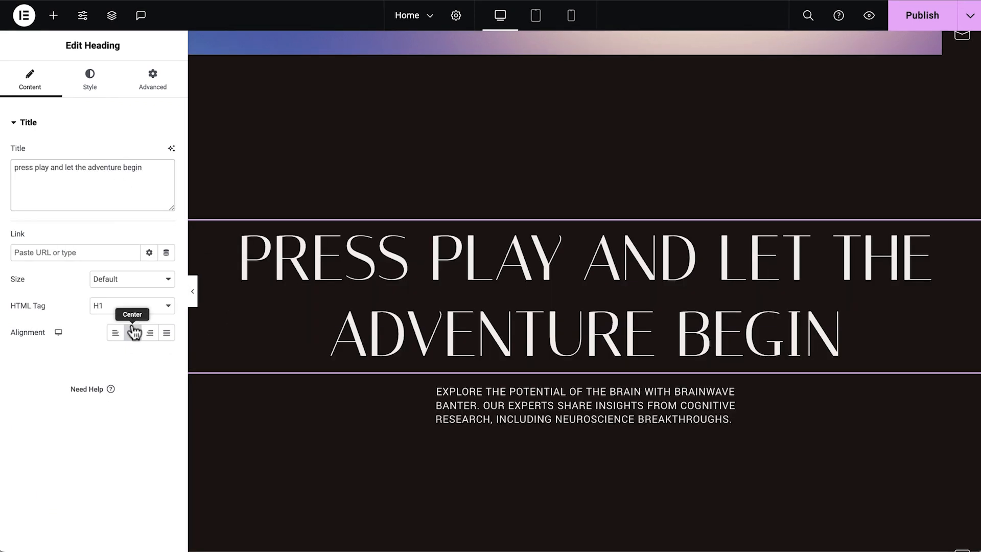
click(137, 313)
click(136, 321)
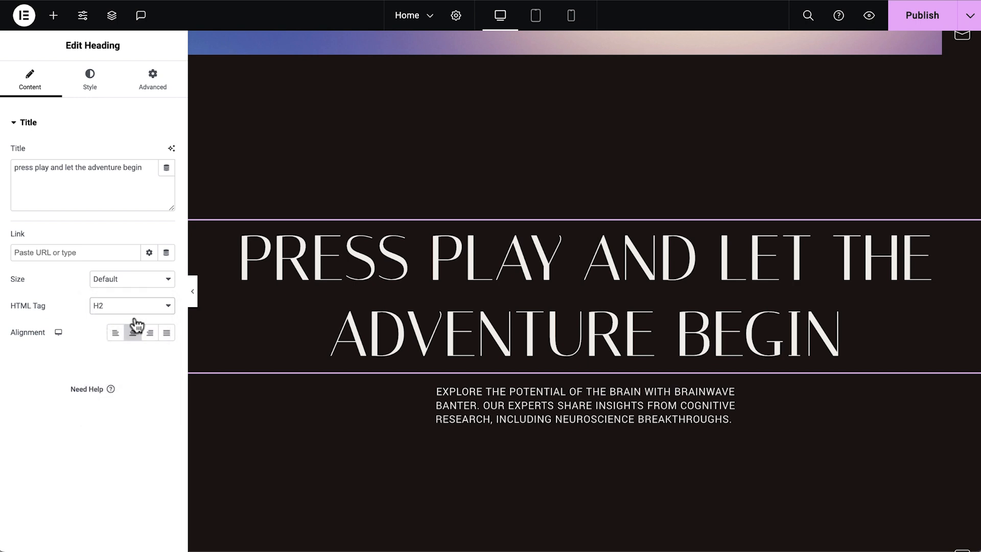
click(85, 85)
click(150, 178)
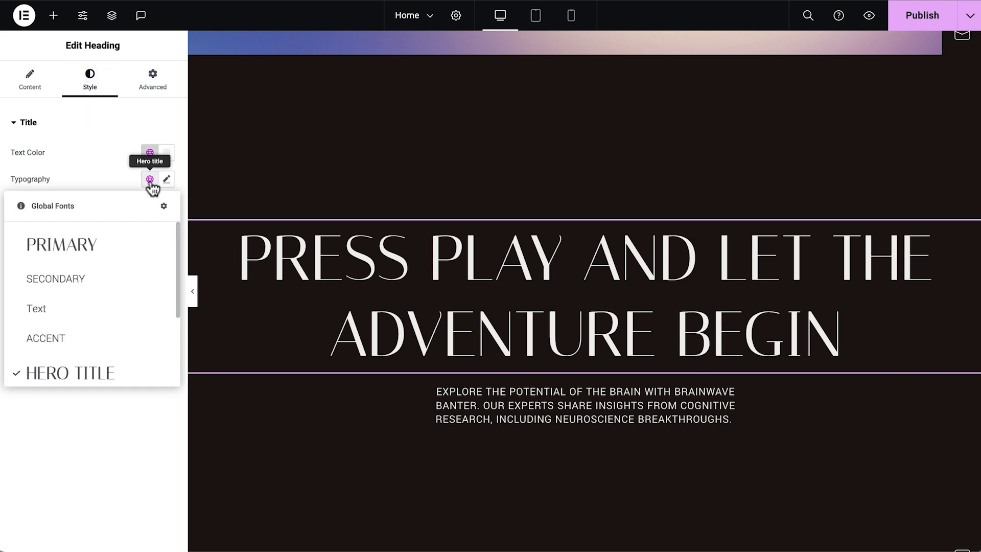
click(130, 244)
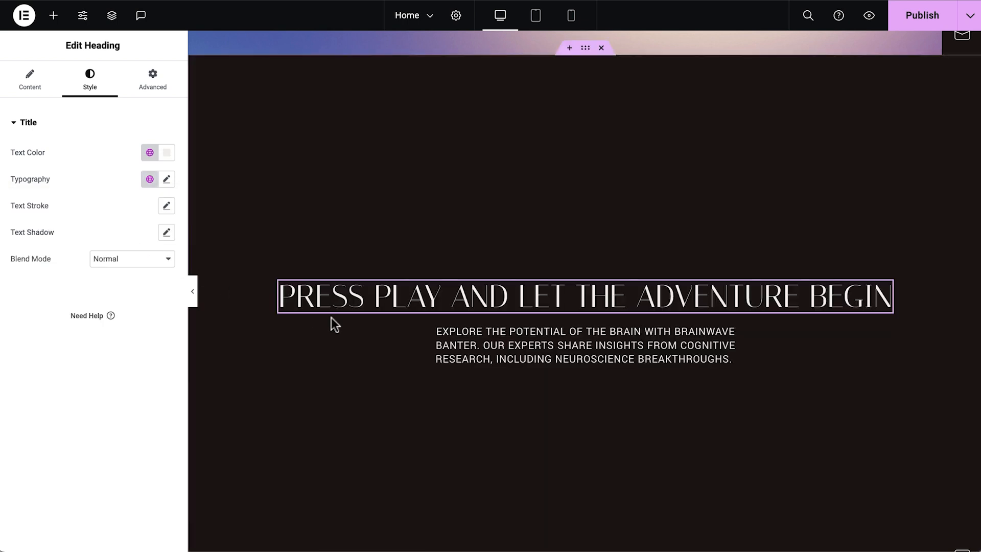
Step: Replace the duplicated section's subheading with the guest description starting "Discover the brilliant minds and influential figures" and set its HTML tag to p
click(475, 351)
triple_click(136, 196)
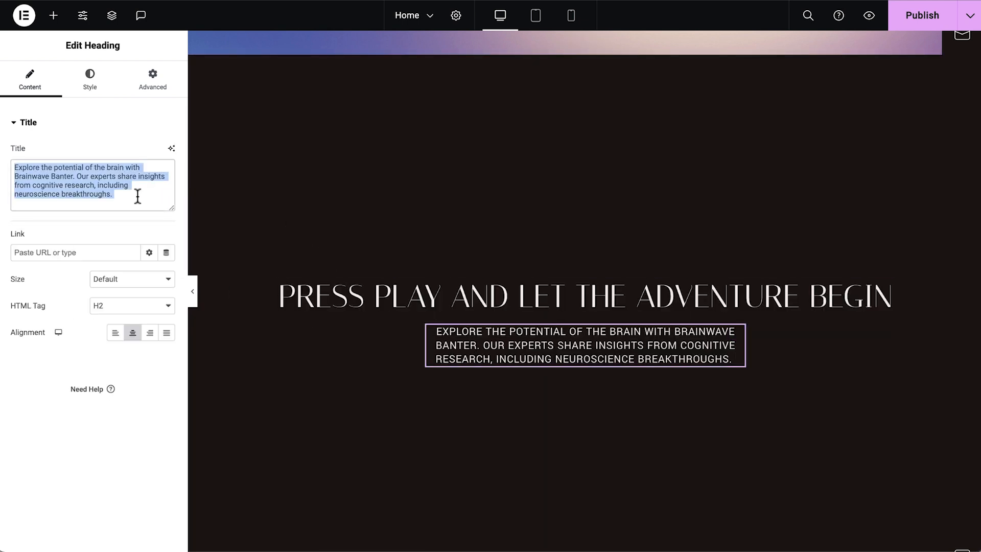
text(Discover the brilliant minds and influential figures who have graced our podcast. We're honored to have hosted a diverse range of guests, from renowned authors and academics to entrepreneurs and artists. Their stories and expertise enrich our podcast and provide listeners with new ways of looking at the world.)
click(129, 306)
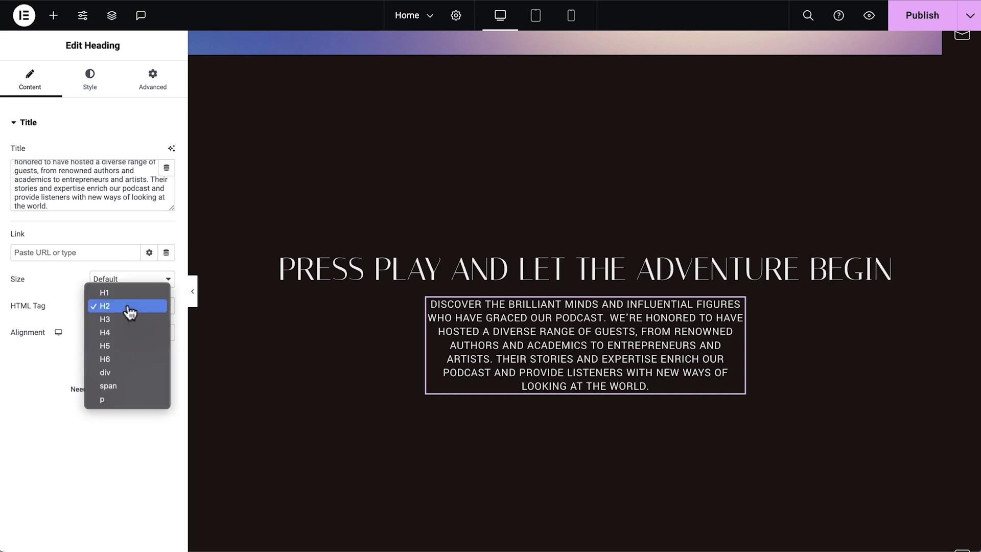
click(130, 399)
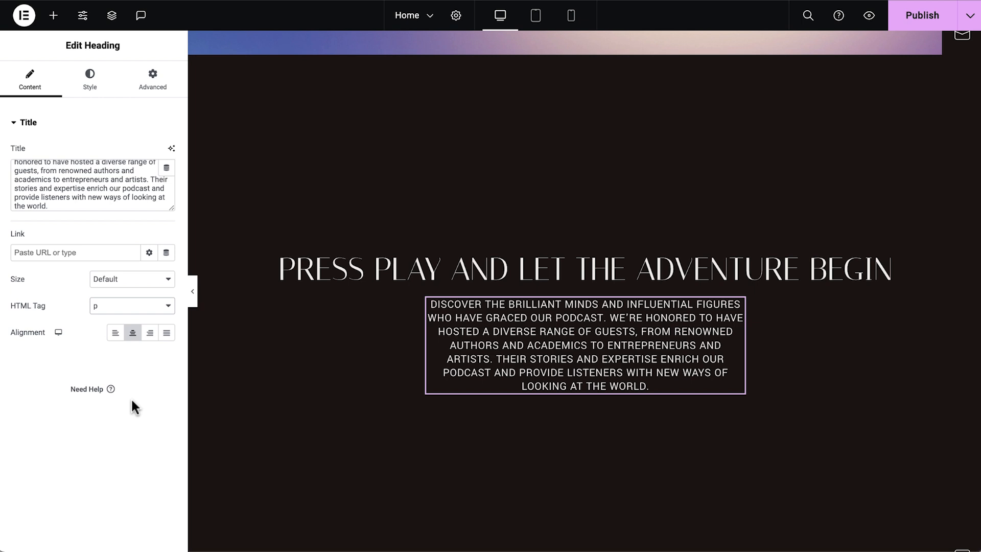
Step: Switch the guest description's custom width to percent and set it to 65
click(164, 92)
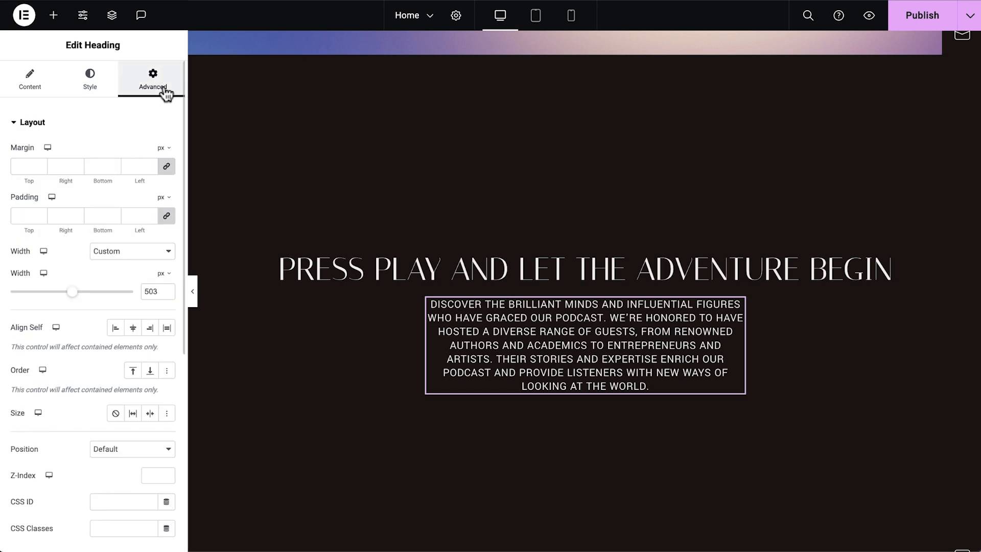
click(162, 274)
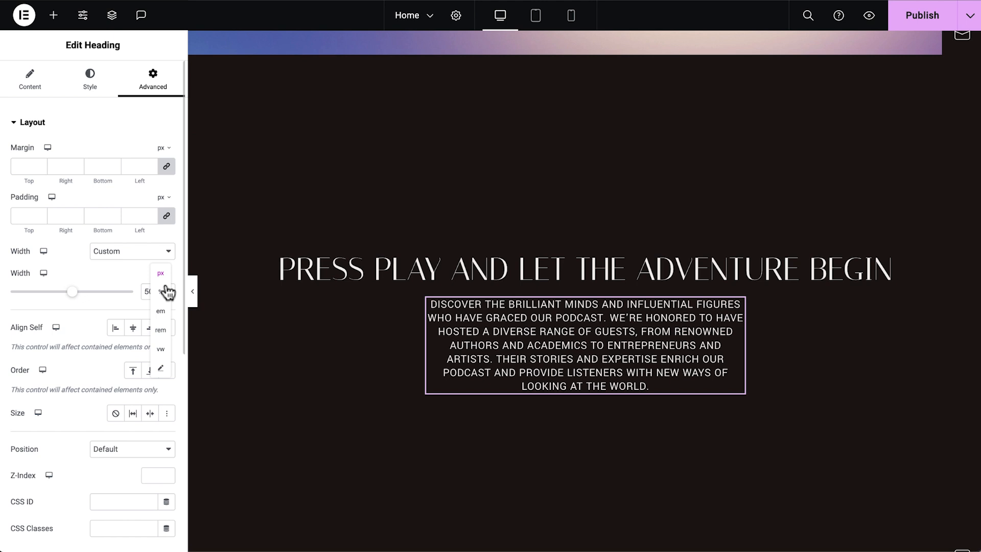
click(163, 291)
double_click(154, 291)
text(65)
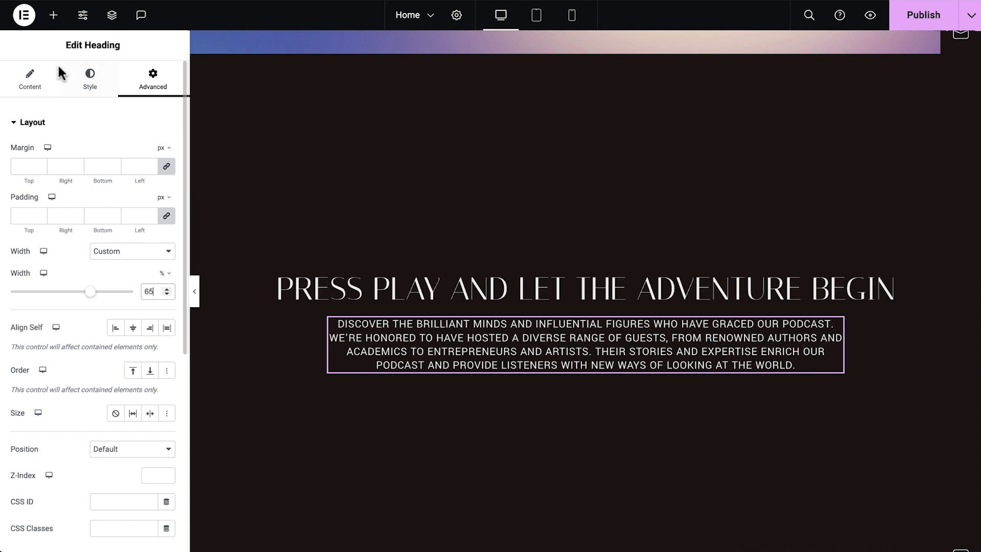
Step: Find the Loop Carousel widget and add it directly below the guest description
click(51, 15)
text(loop)
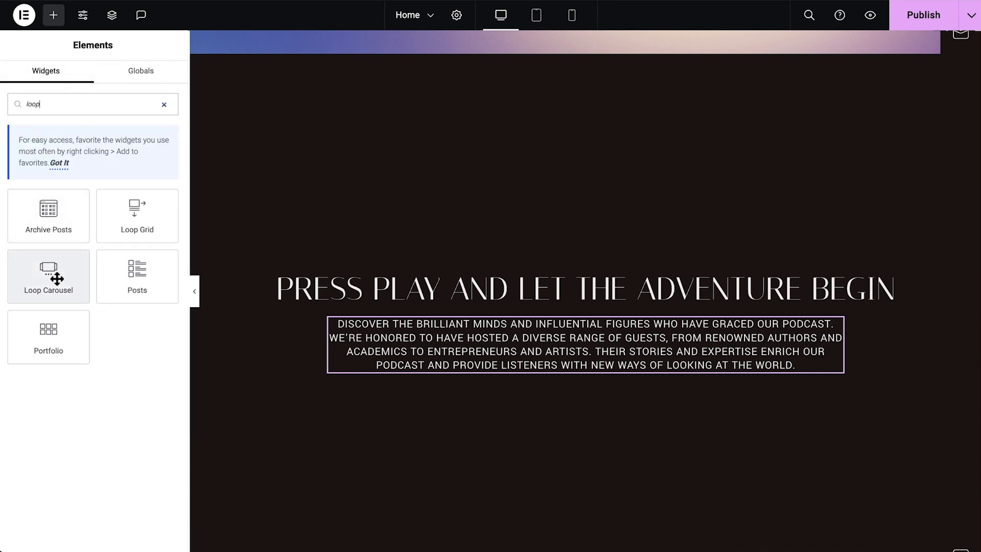
drag(51, 274, 465, 366)
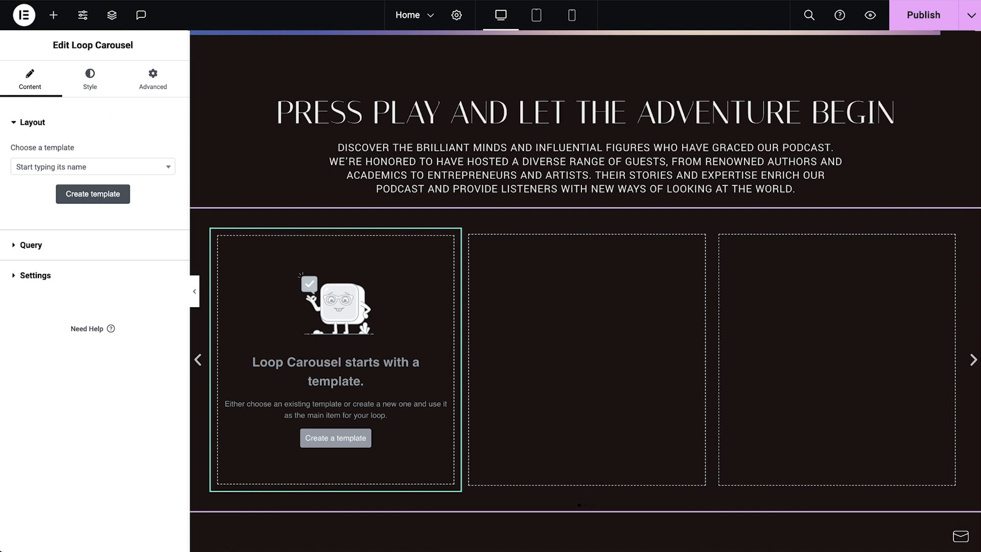
Step: Replace the candle background image in the About section with the media library photo of the podcaster at a microphone
scroll(403, 431, down, 10)
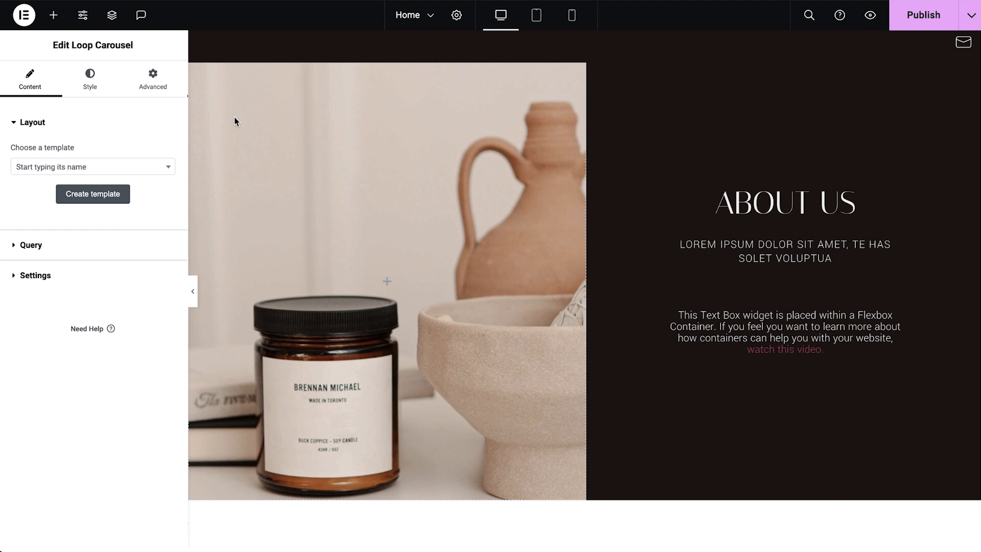
click(196, 71)
click(88, 81)
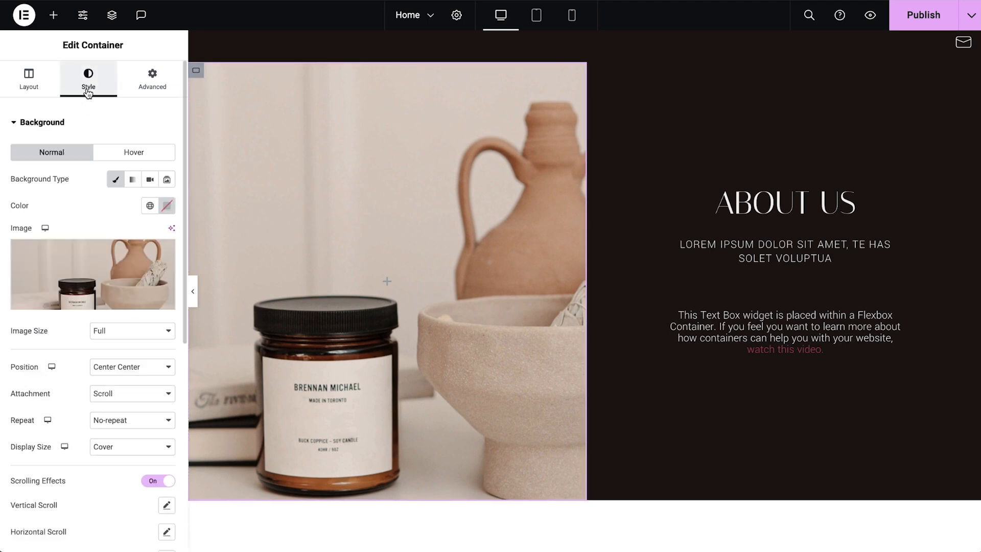
click(118, 271)
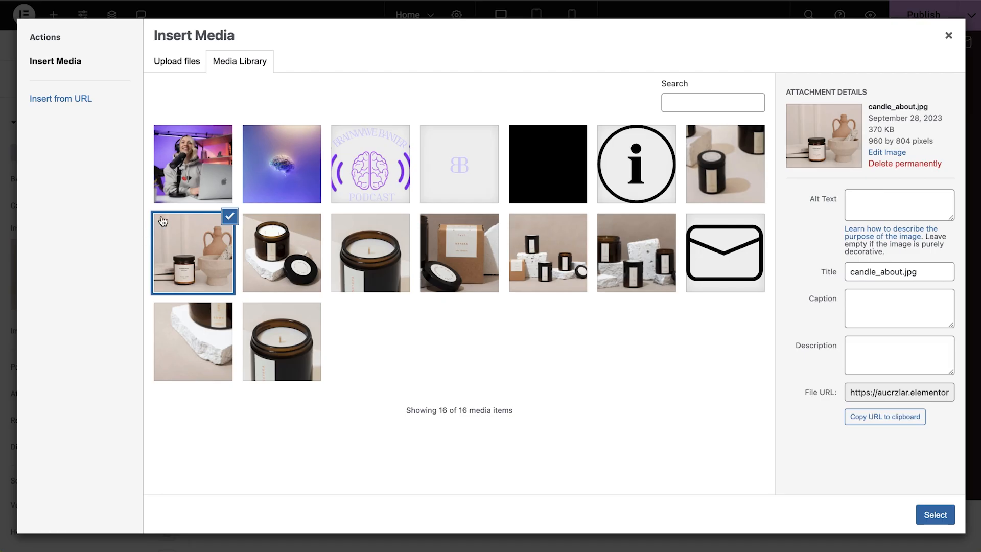
click(185, 173)
click(934, 514)
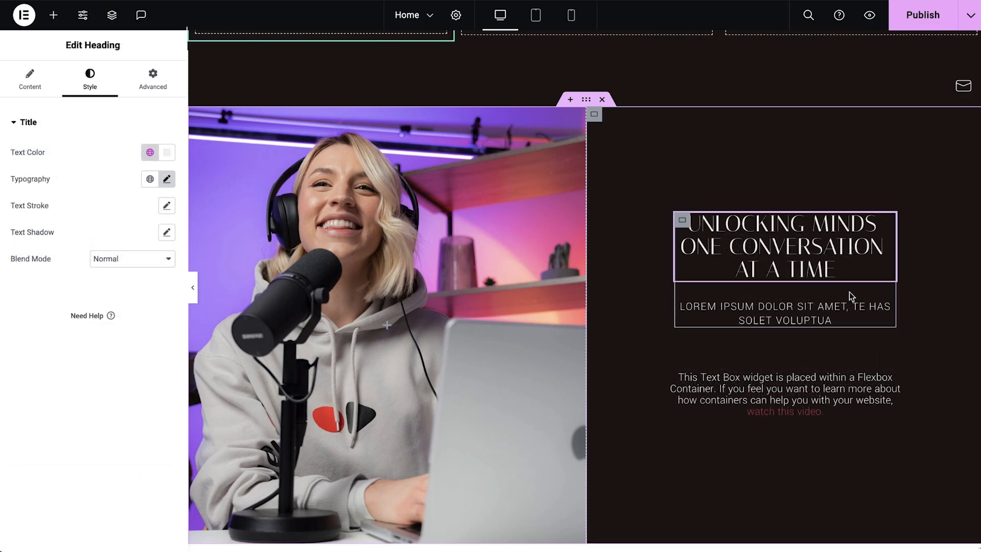
Step: Delete the About section's lorem ipsum subheading and replace its body text with the paragraph starting "At Brainwave Banter, we believe that every conversation"
right_click(887, 309)
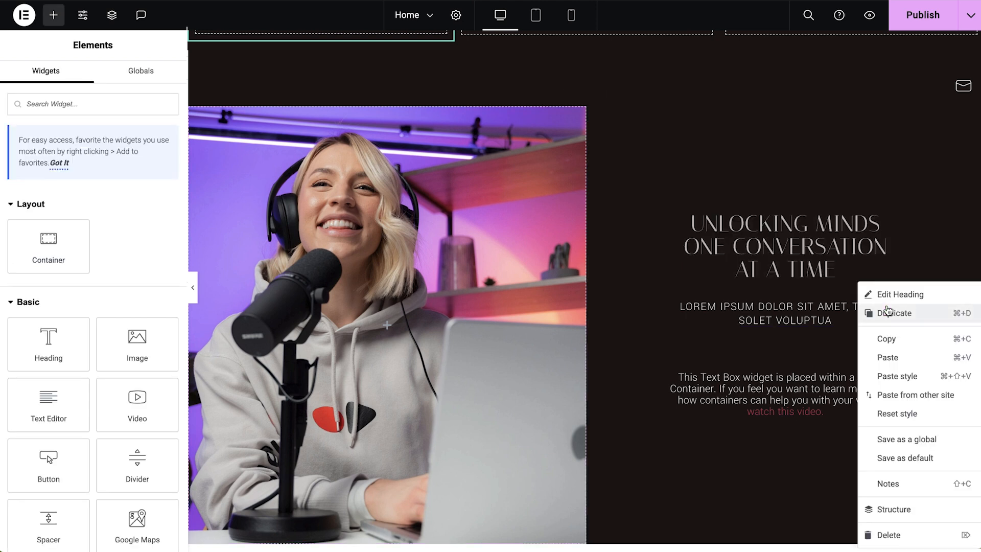
click(898, 535)
click(843, 379)
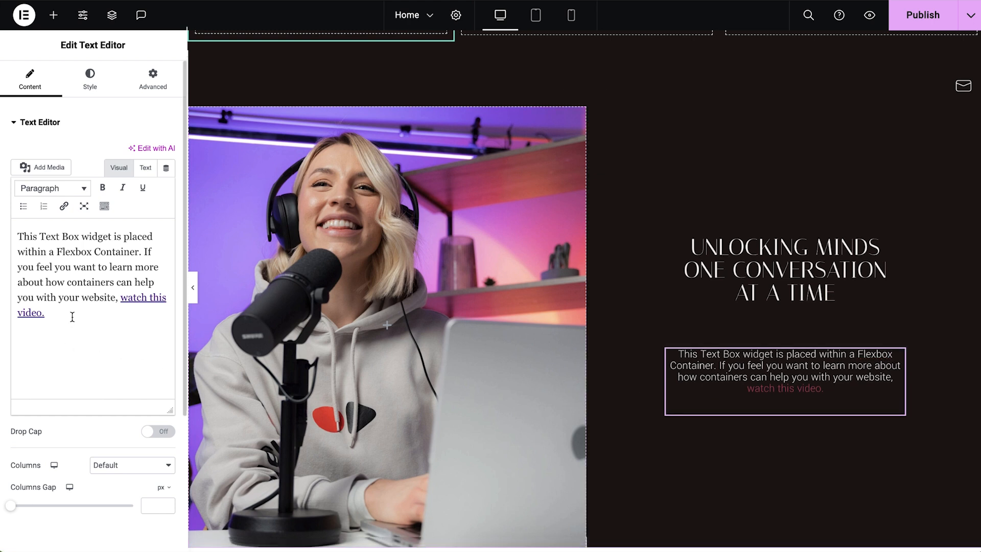
click(72, 317)
key(ctrl+a)
text(At Brainwave Banter, we believe that every conversation has the potential to spark change, inspire growth, and connect us in unexpected ways. Join us on this exciting journey of exploration and enlightenment. Let's explore the world, one conversation at a time.)
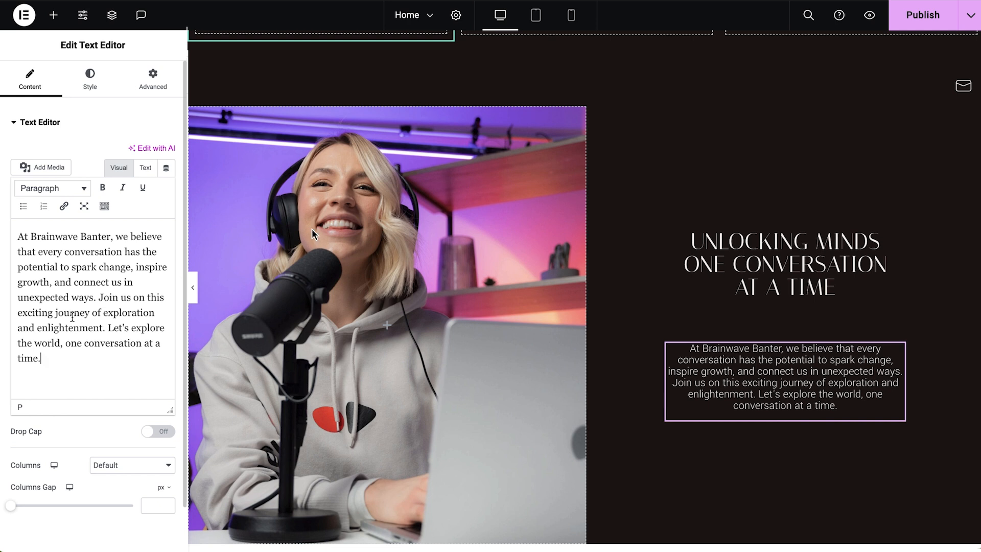
click(334, 139)
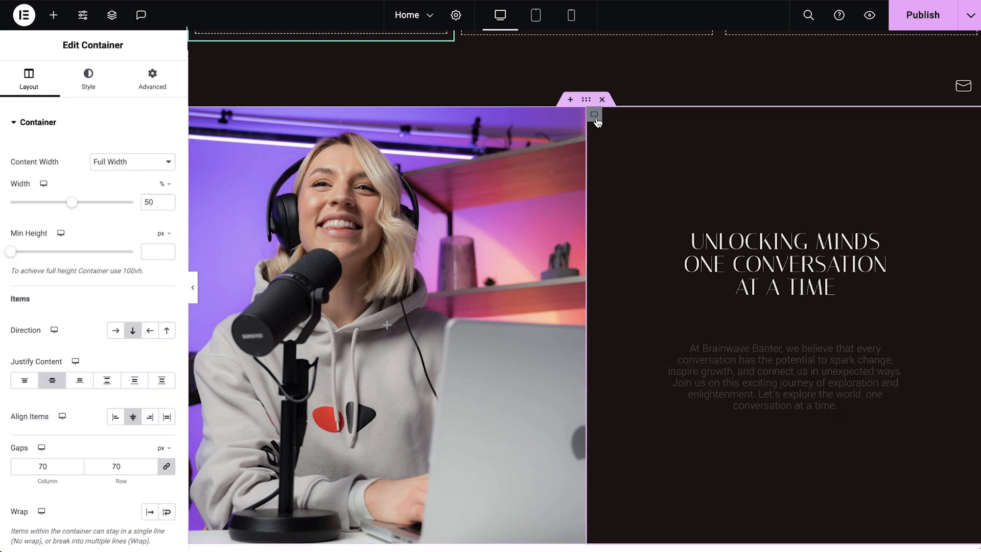
Step: Give the About section's text container a gradient background whose first color is the muted lavender sampled from the podcaster photo
click(96, 79)
click(133, 181)
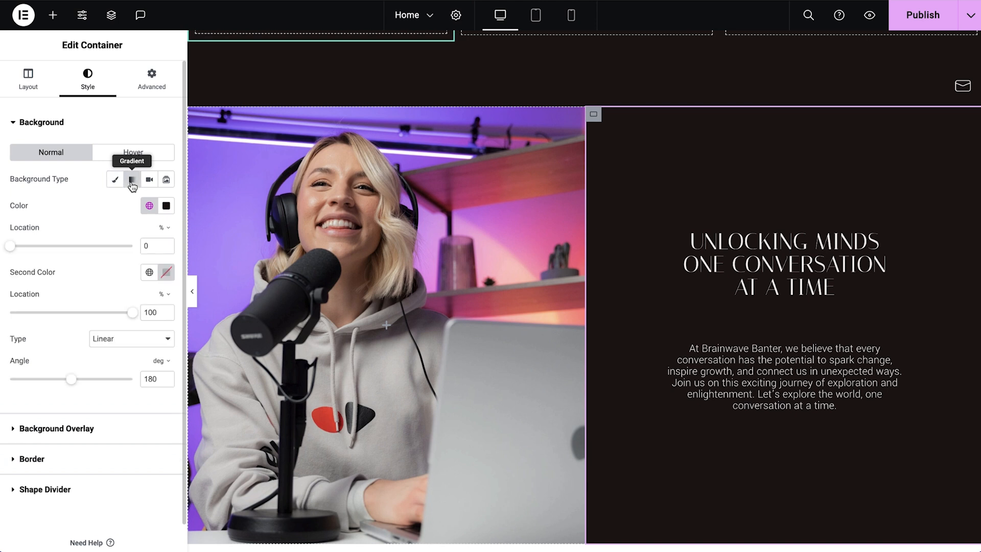
click(165, 205)
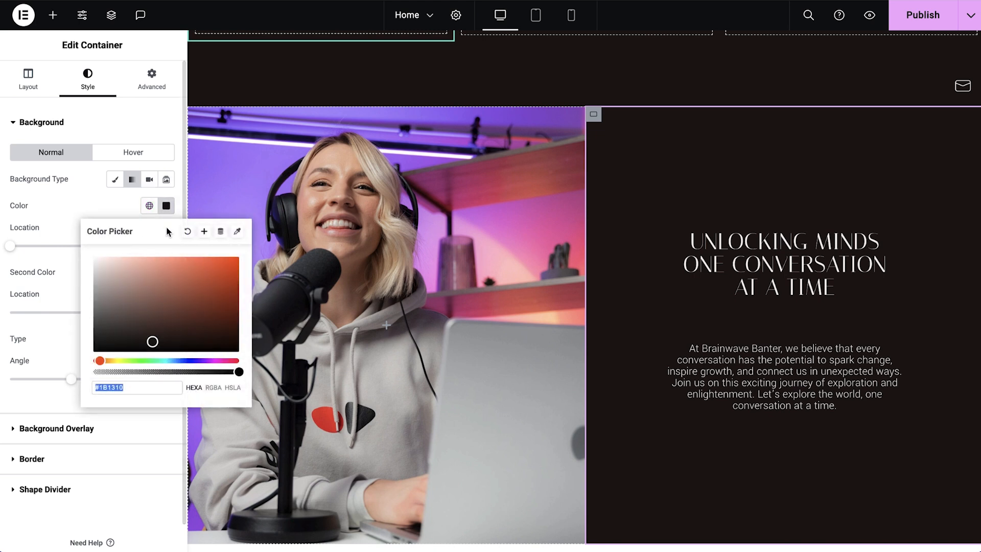
click(237, 231)
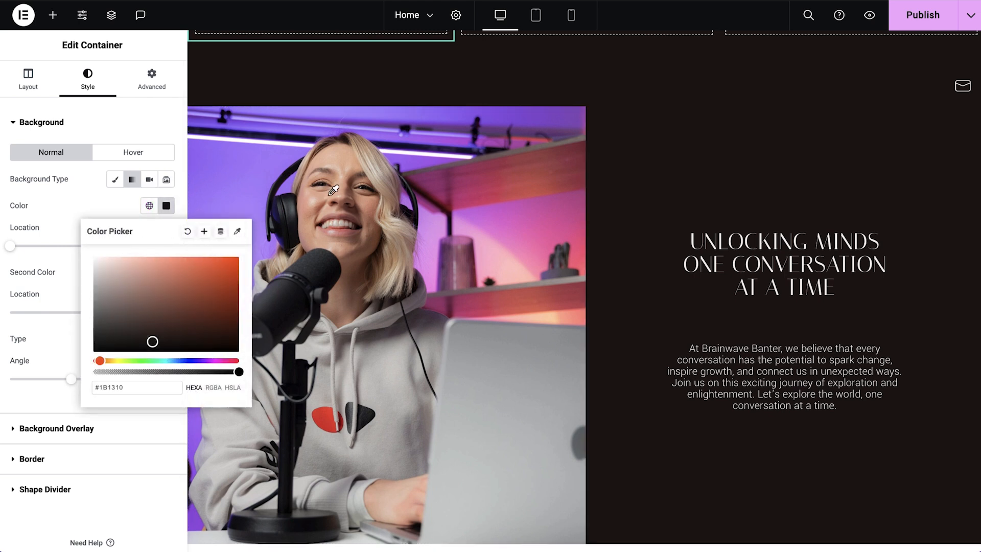
click(241, 204)
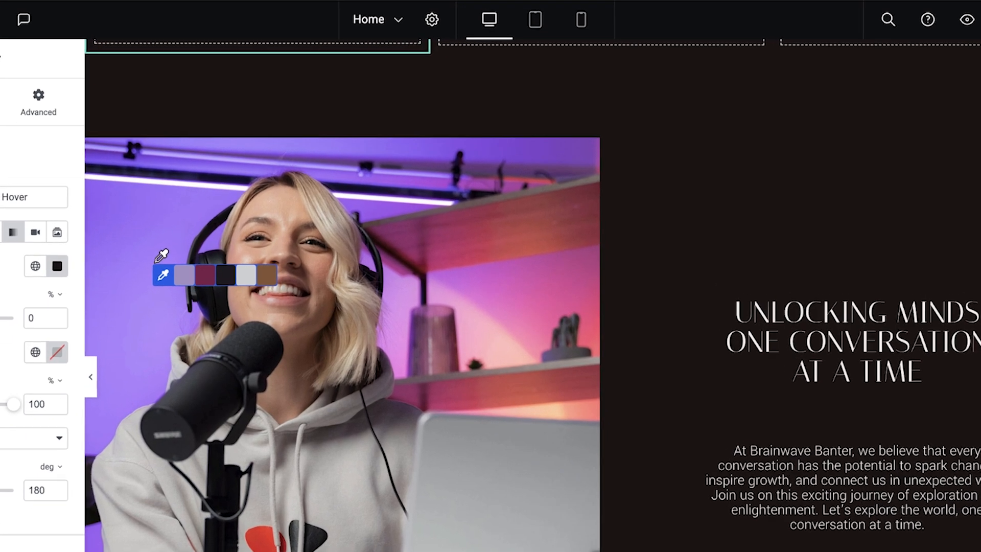
click(177, 282)
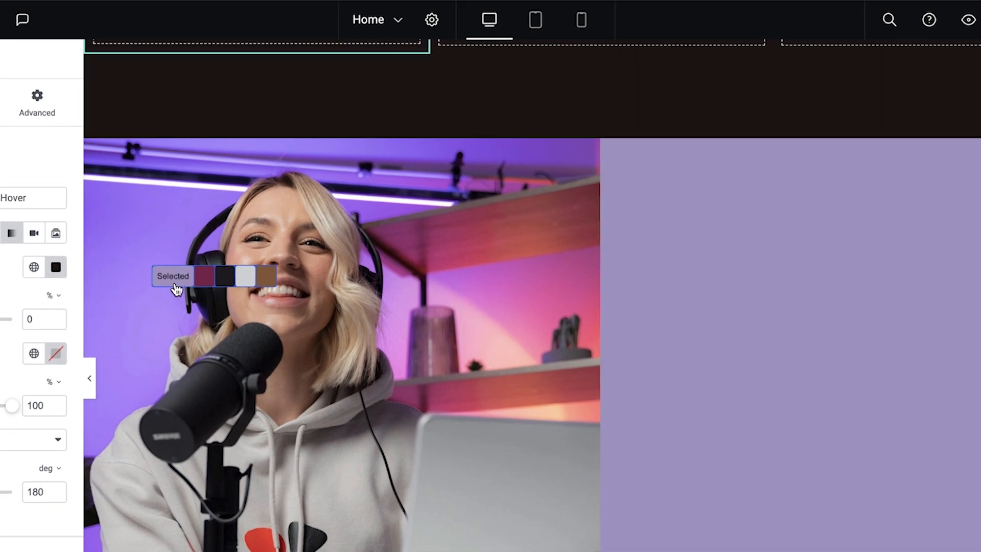
Step: Set the gradient's second color to #5635D3, the first color's location to 18% and the gradient angle to 152 degrees
click(56, 353)
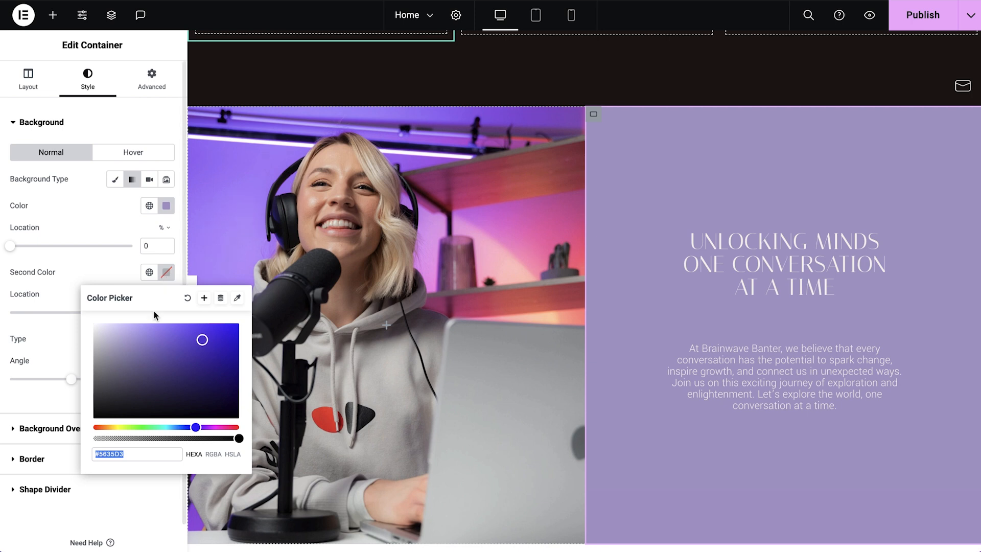
click(140, 454)
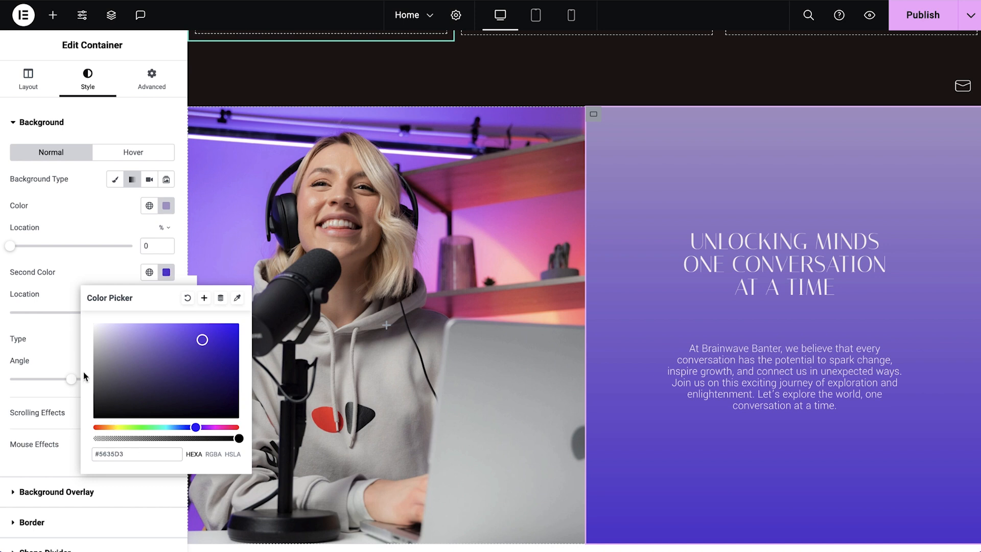
click(63, 289)
drag(15, 247, 32, 246)
drag(71, 379, 66, 384)
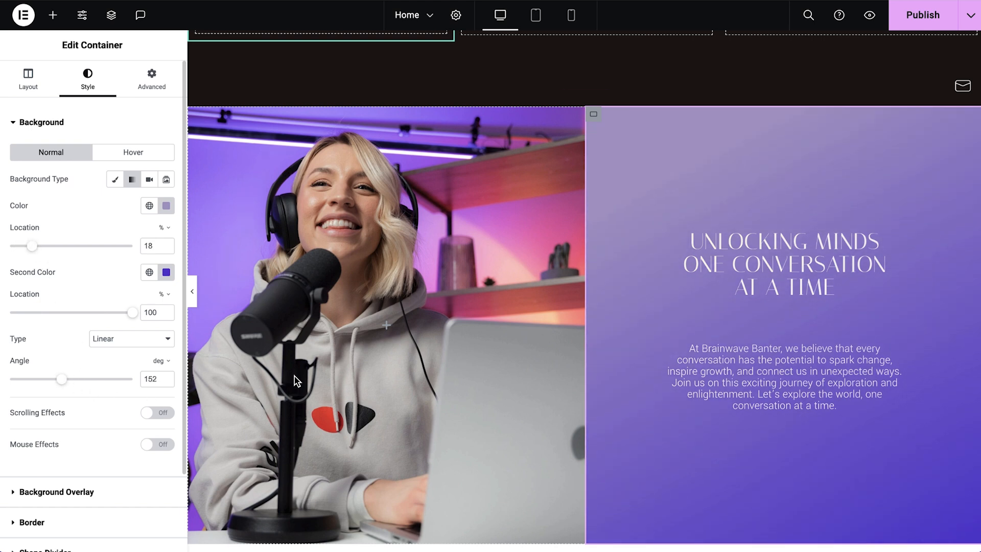
Step: Try adding a new field to the contact form to view the available field types, and remove it
scroll(299, 377, down, 8)
scroll(305, 377, down, 2)
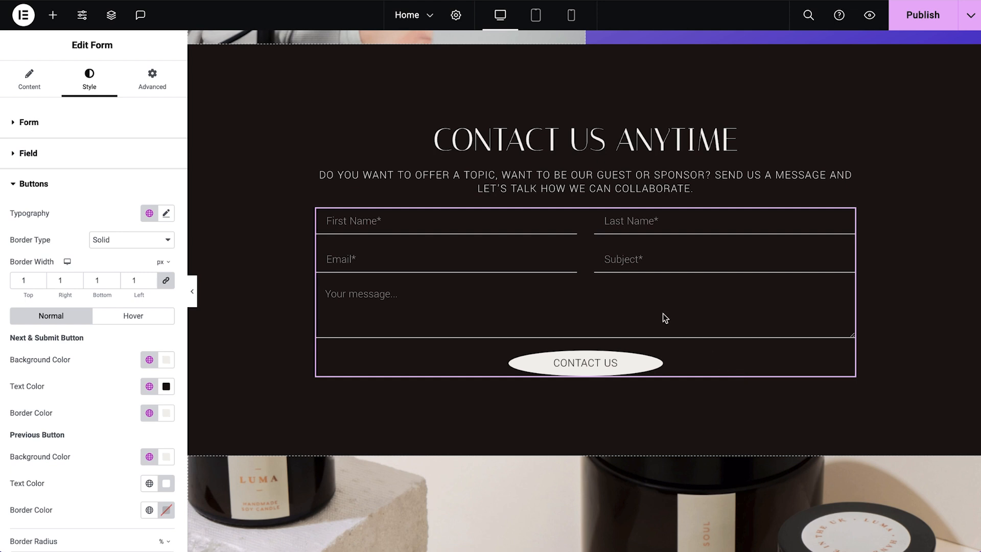
click(28, 82)
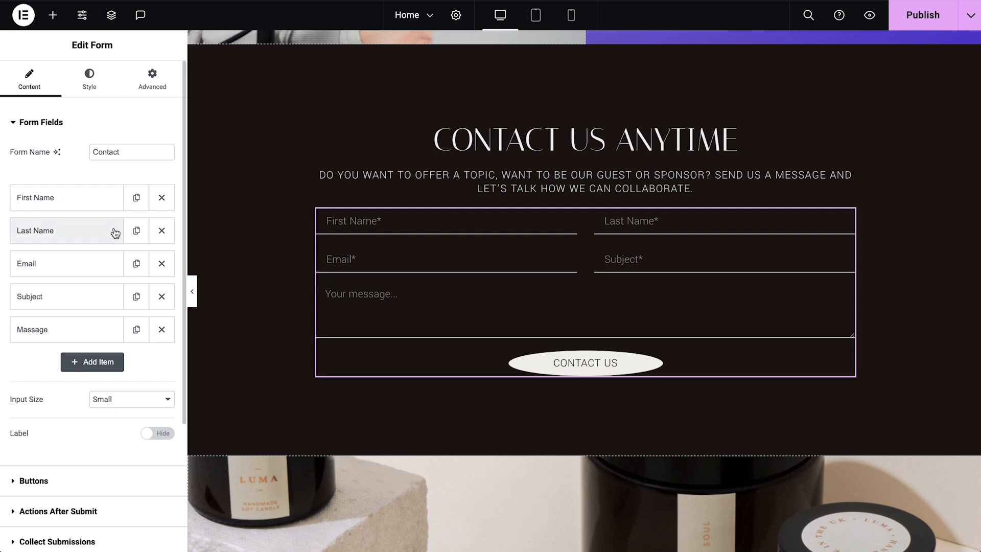
click(120, 361)
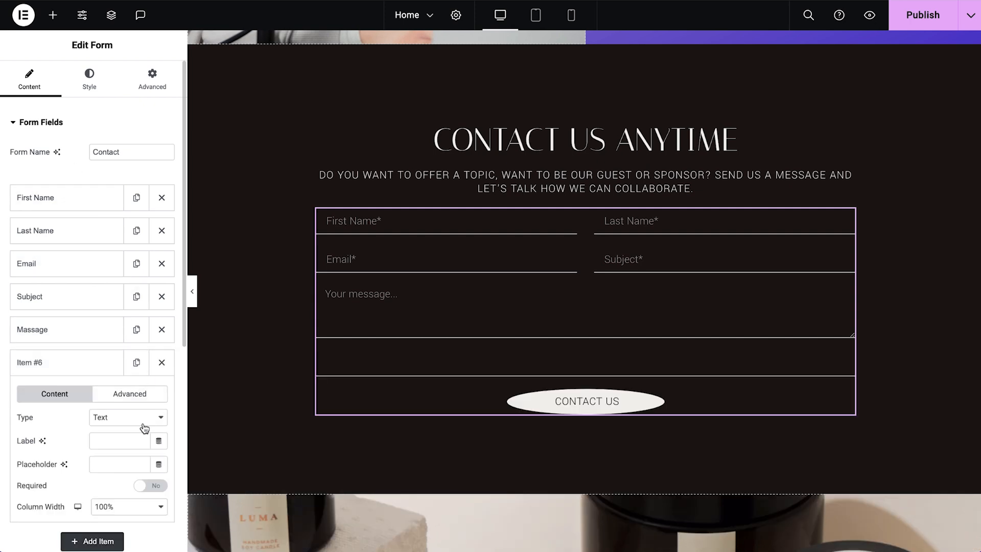
scroll(142, 425, down, 4)
click(136, 239)
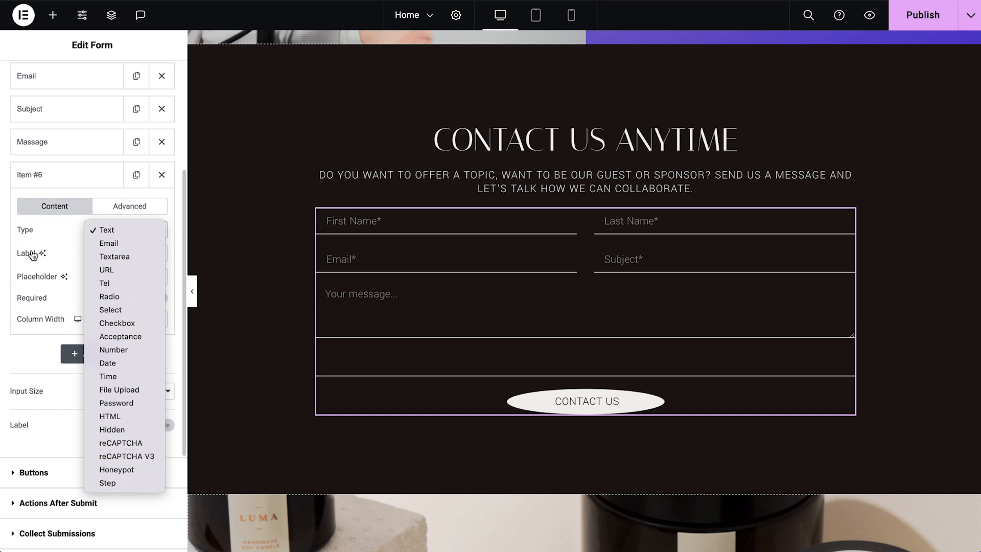
click(49, 238)
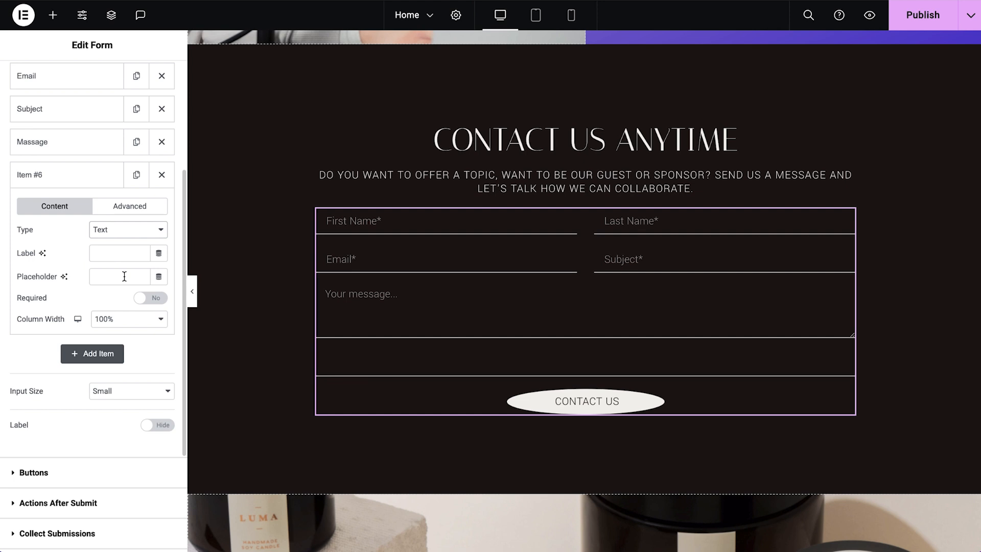
click(158, 173)
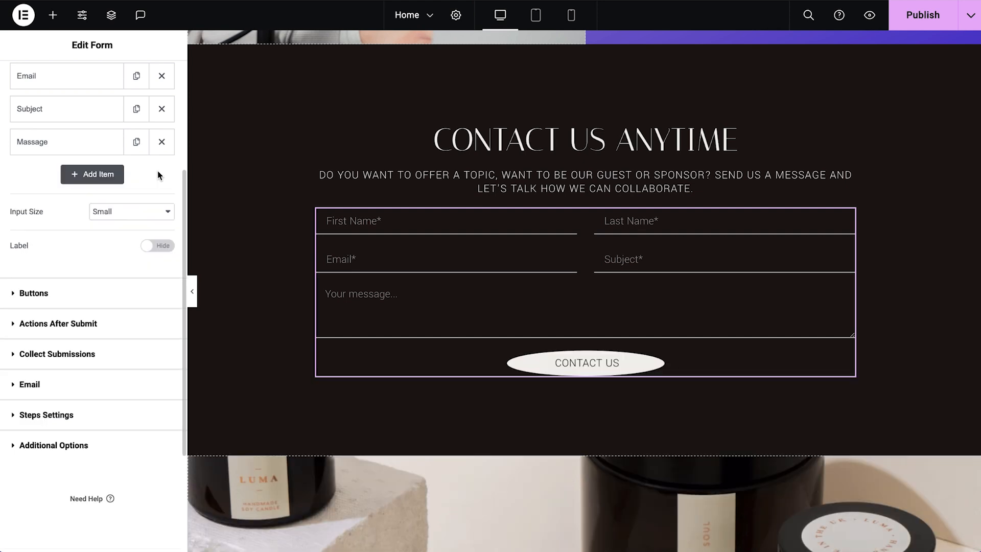
Step: Review the contact form's Actions After Submit and Collect Submissions settings, including the list of available actions
click(136, 335)
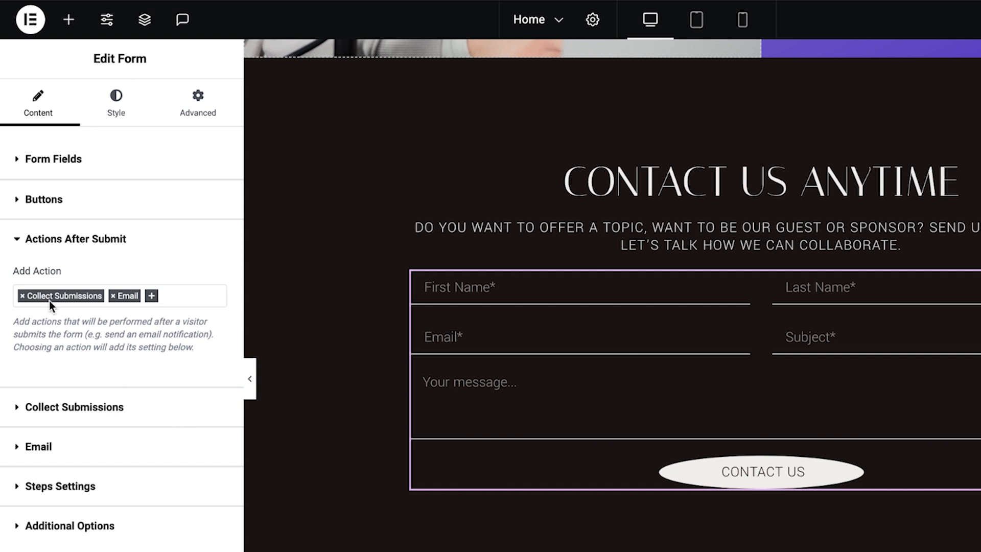
click(180, 412)
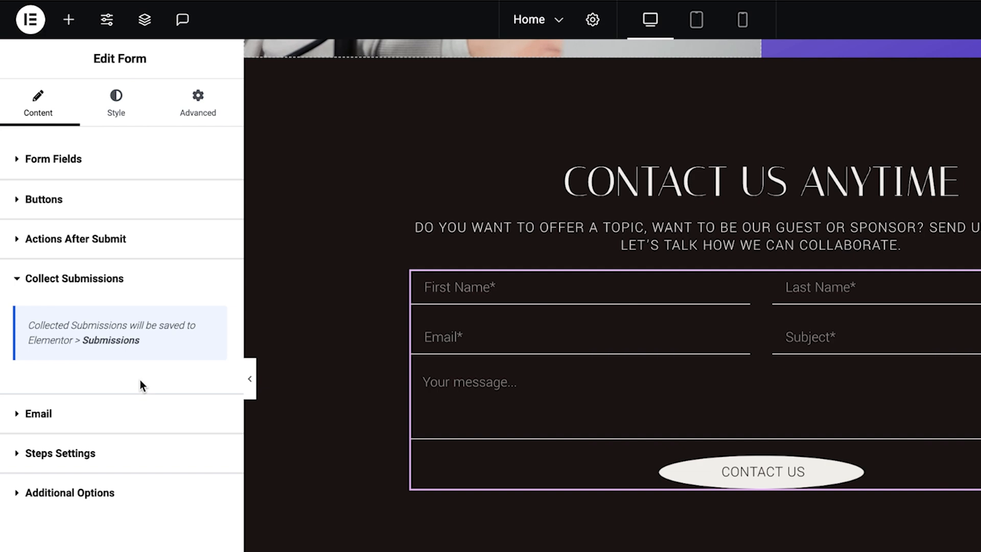
click(125, 350)
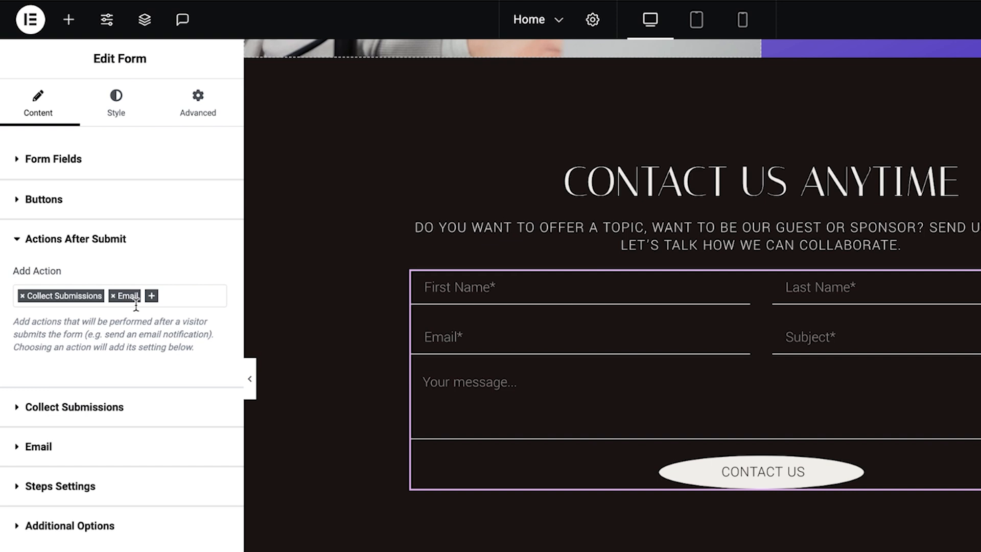
click(152, 301)
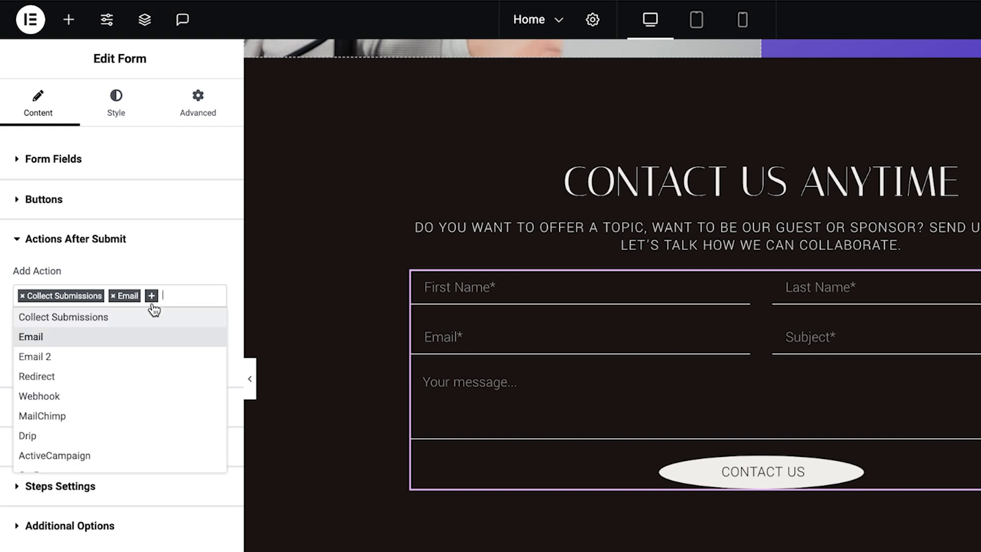
scroll(161, 466, down, 3)
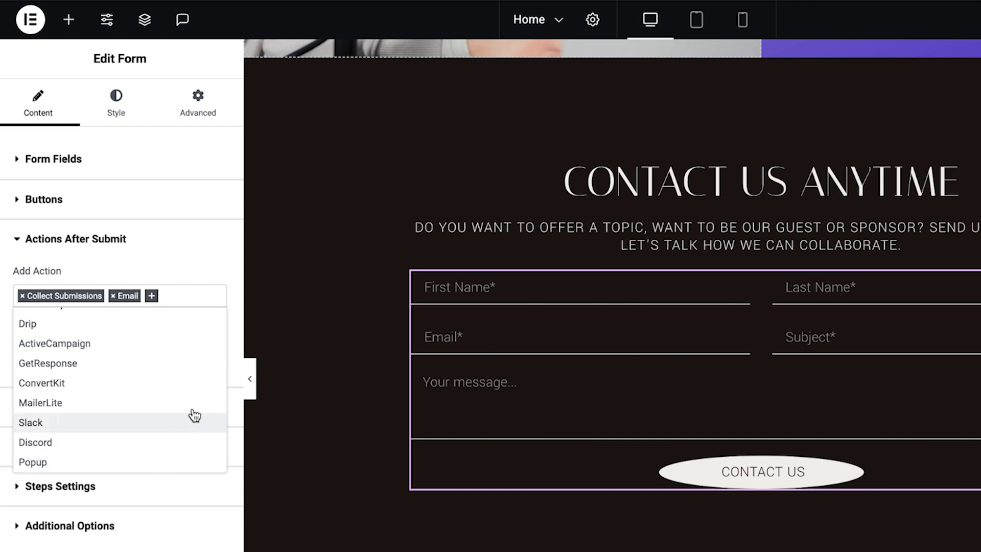
click(203, 291)
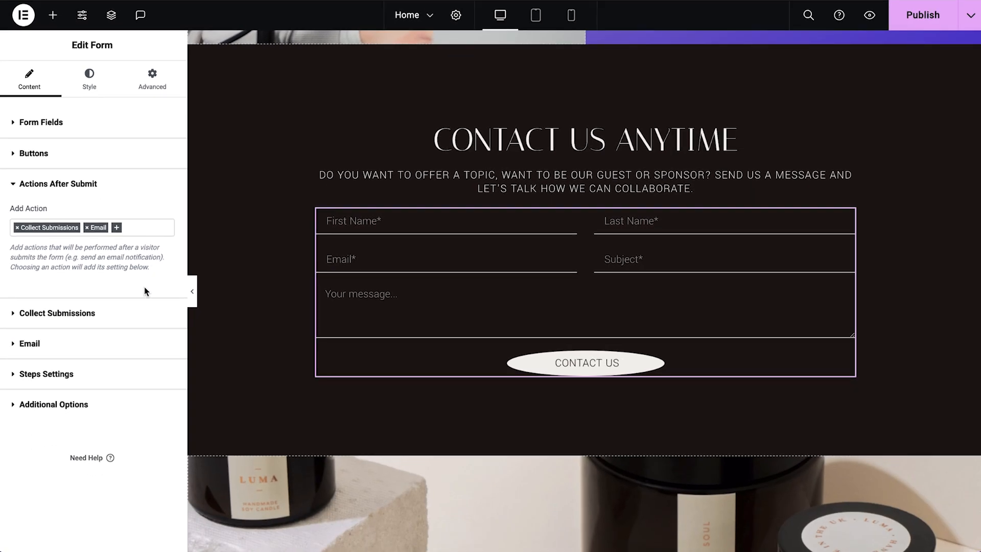
Step: Review the contact form's email notification settings, from the recipient and subject down to the metadata and format
click(103, 343)
scroll(101, 320, down, 3)
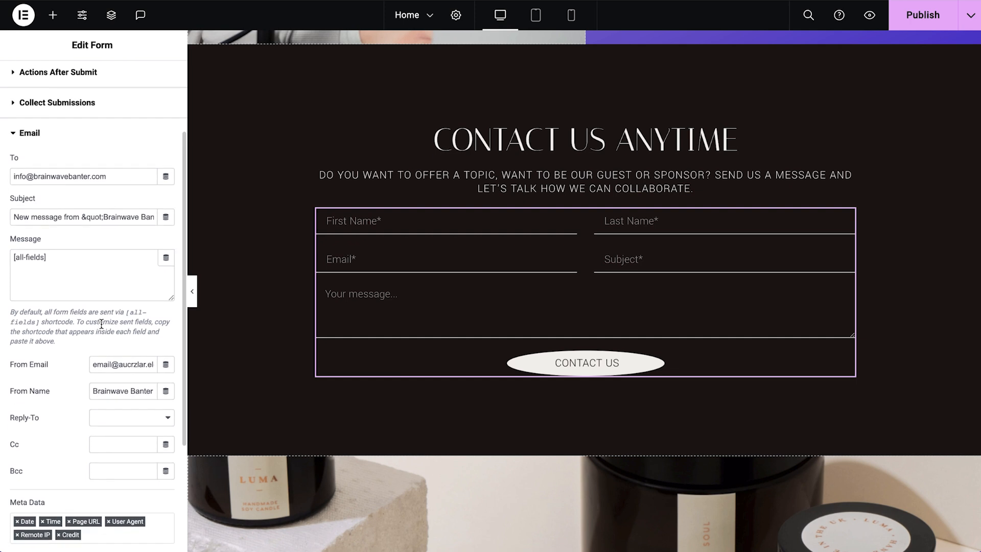
click(130, 149)
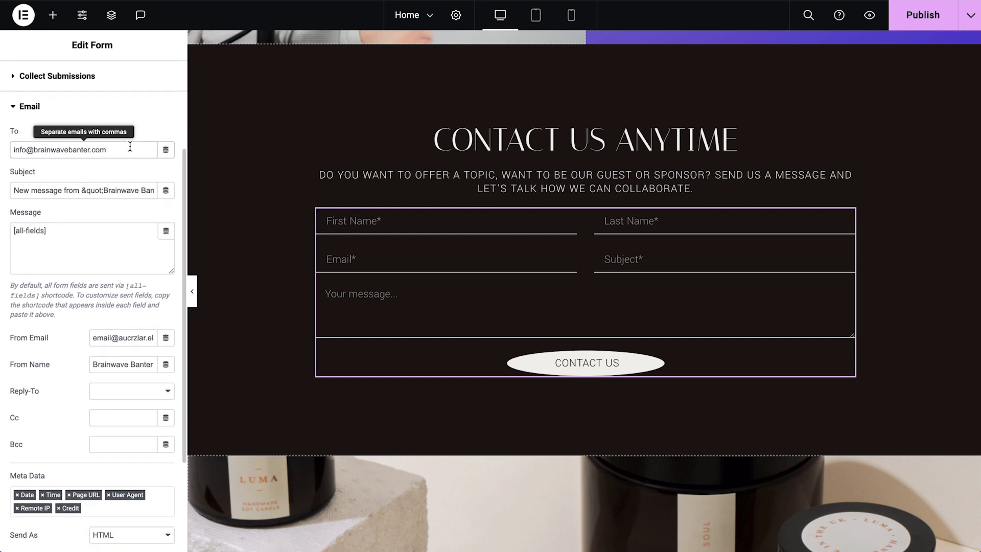
click(119, 192)
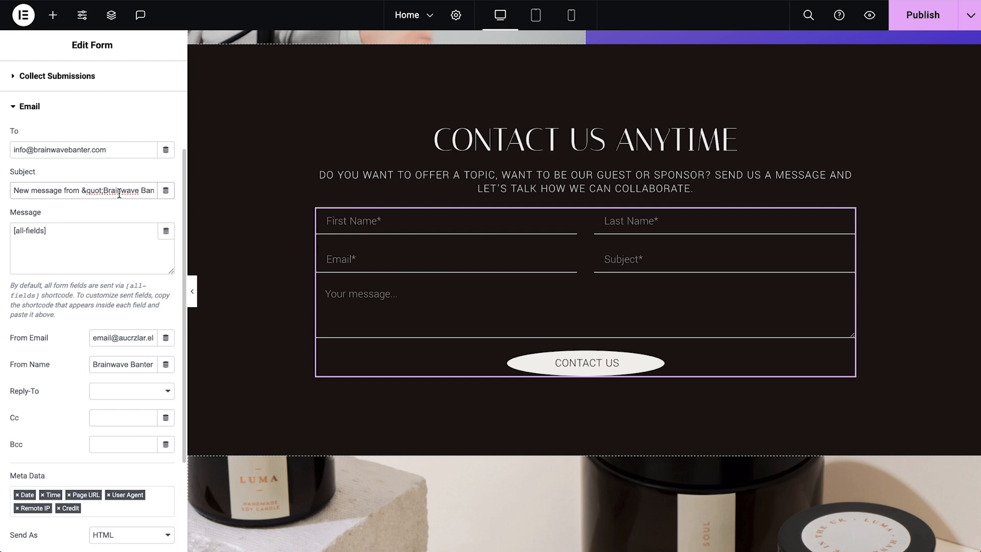
scroll(136, 467, down, 3)
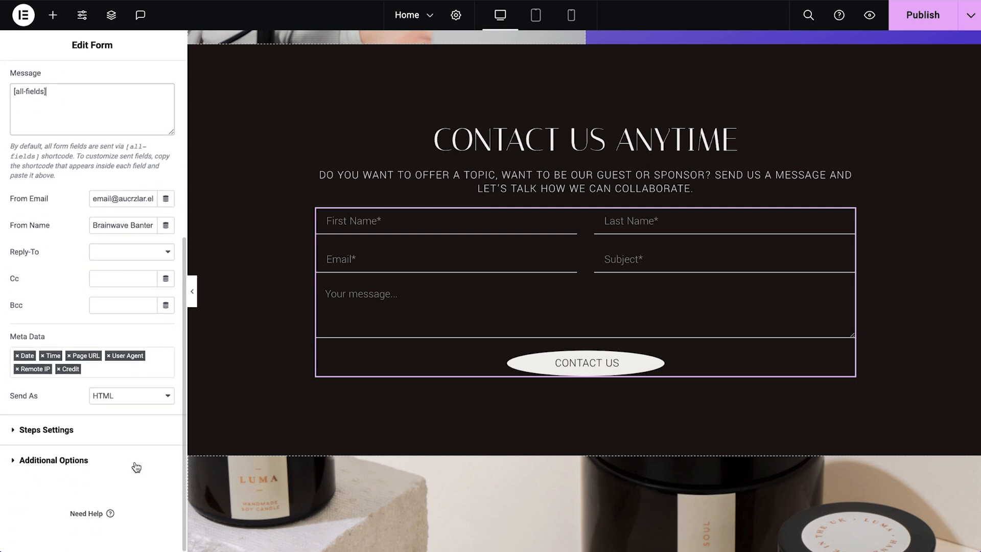
Step: Replace the candle background image in the page's last section with the neon "Stay Weird." photo and publish the home page
scroll(495, 501, down, 8)
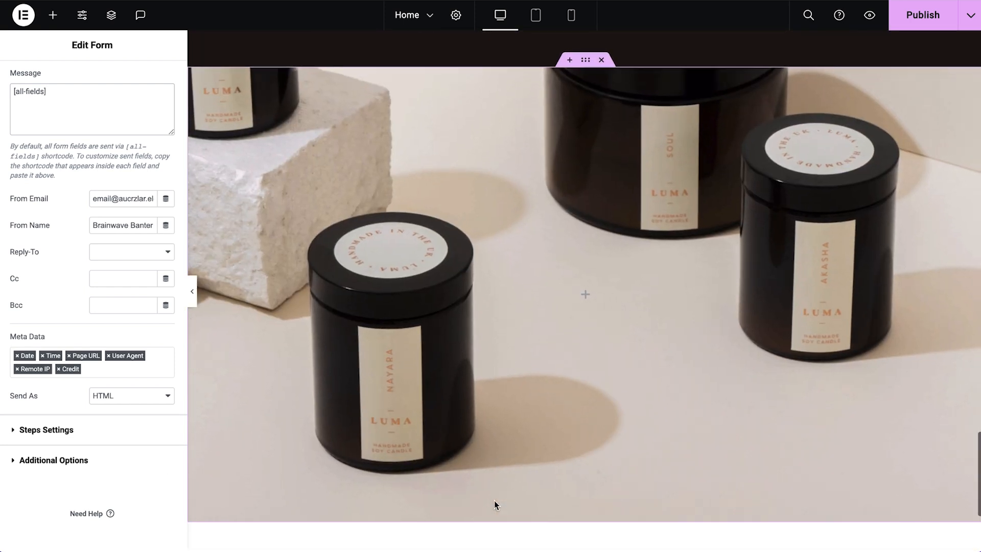
click(585, 60)
mouse_move(163, 268)
click(80, 275)
click(299, 162)
click(930, 514)
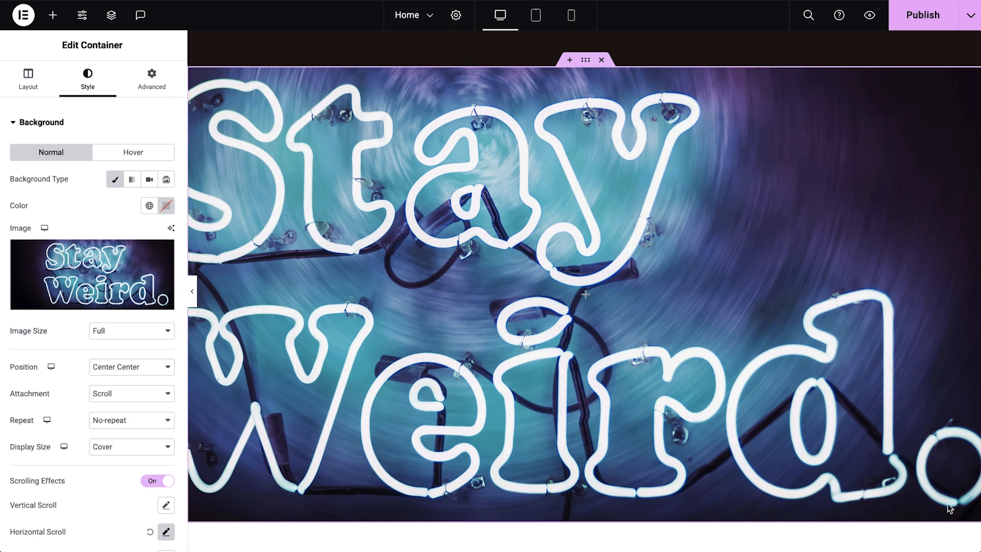
click(918, 28)
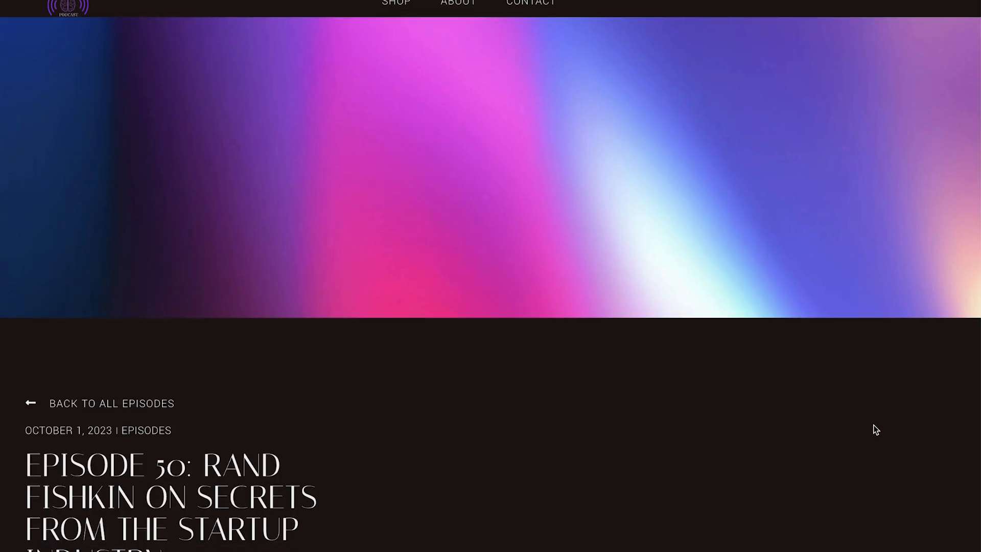
Step: Examine the single episode page's layout, from the title, Spotify player and transcript down to the More Episodes section
scroll(873, 424, down, 3)
scroll(874, 424, down, 5)
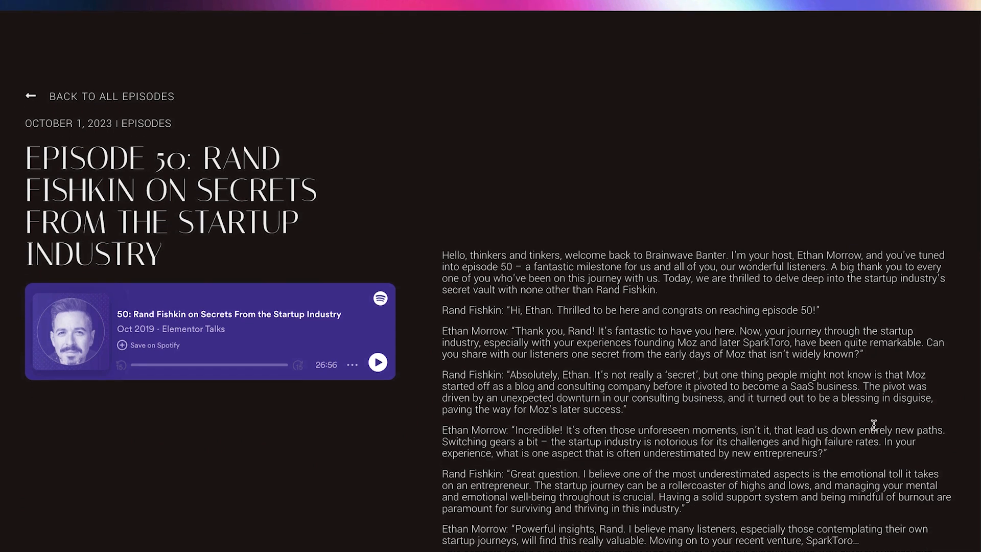
scroll(873, 430, down, 2)
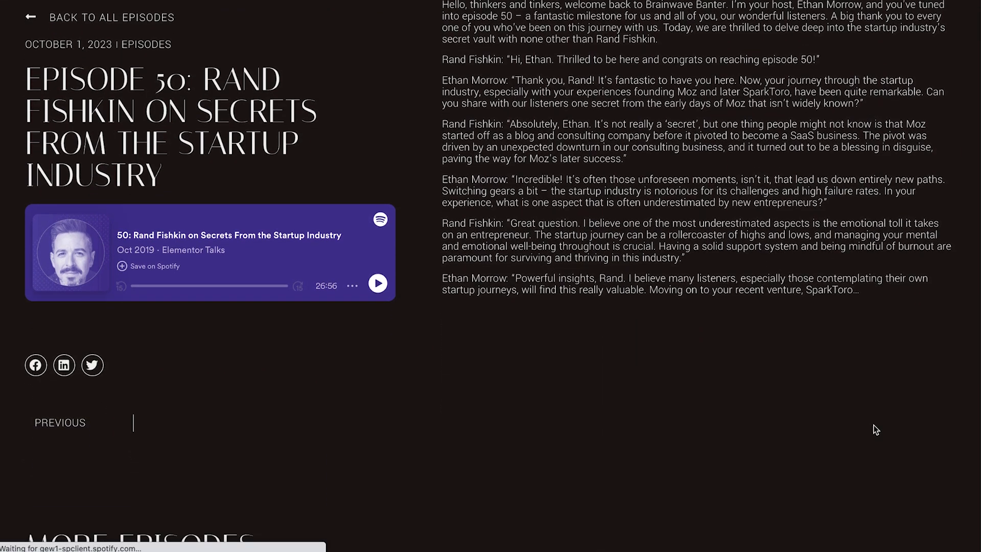
scroll(873, 424, down, 5)
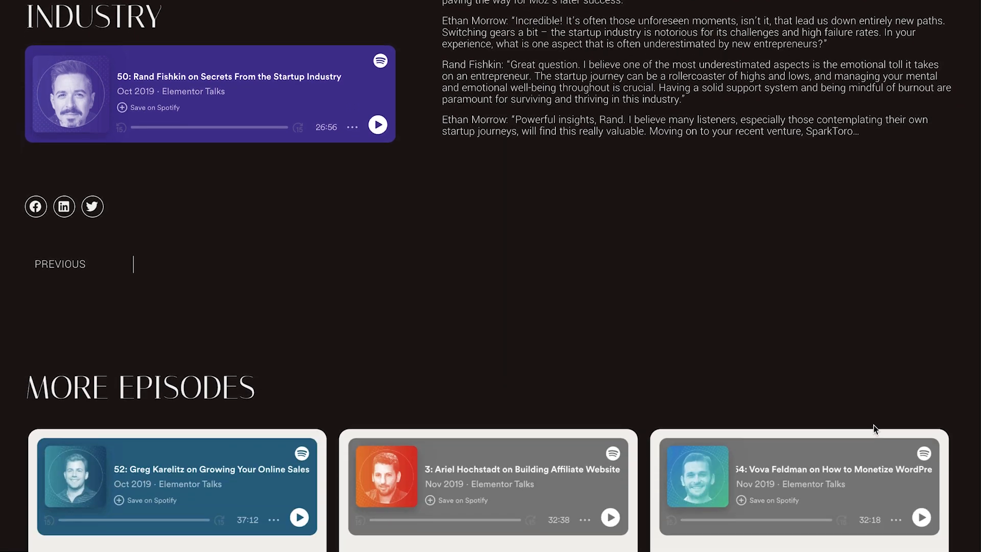
scroll(873, 429, down, 3)
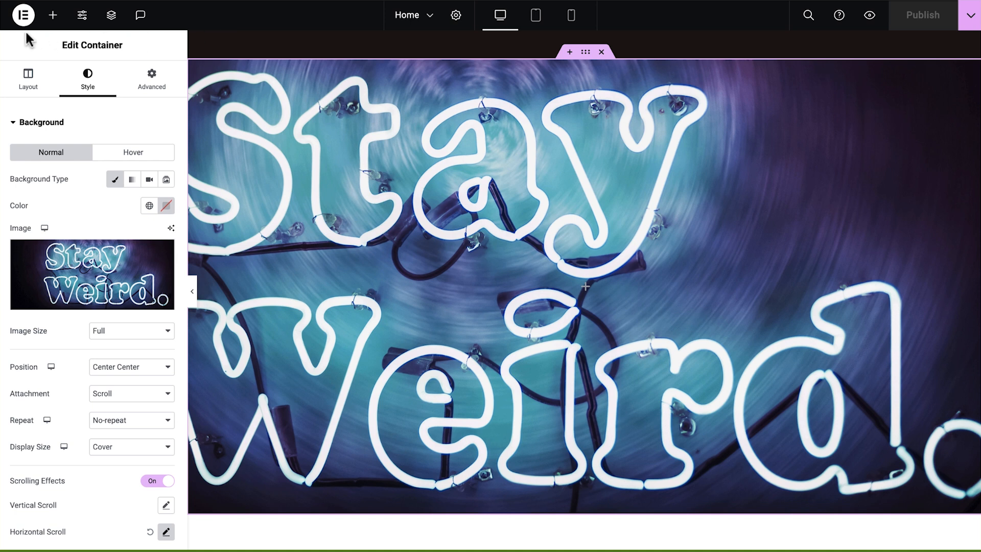
Step: Exit to the WordPress dashboard and create a new post titled "Episode 50: Rand Fishkin on Secrets from the Startup Industry"
click(23, 16)
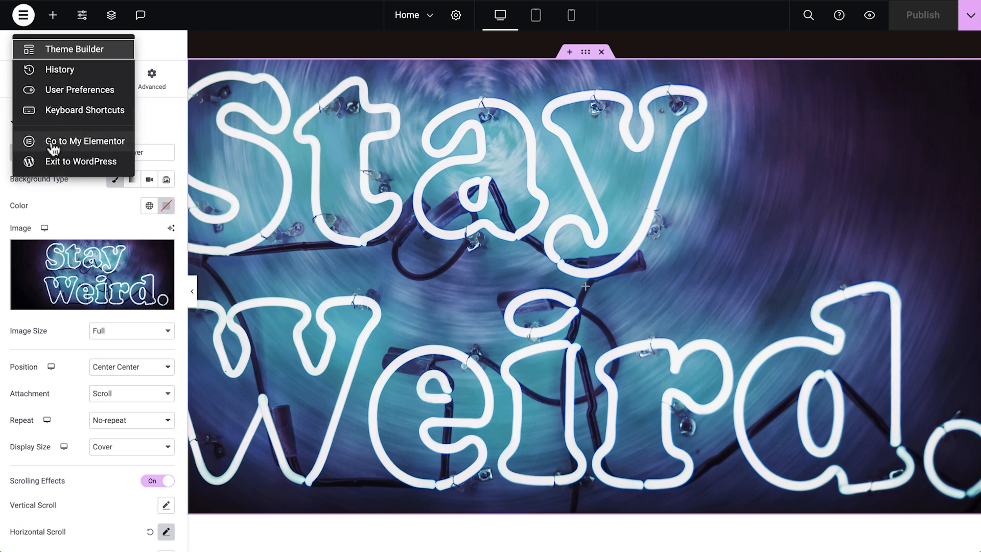
click(64, 162)
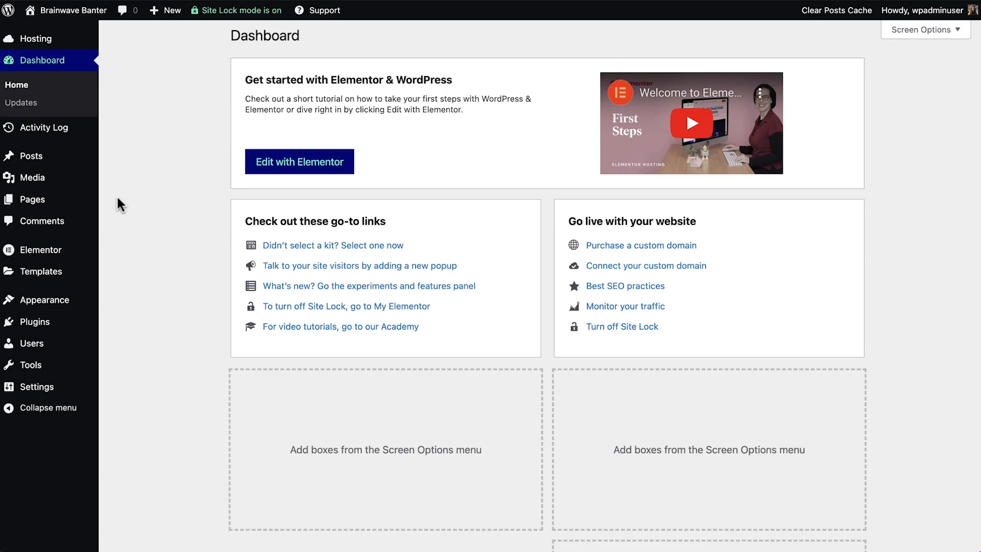
mouse_move(66, 168)
click(126, 179)
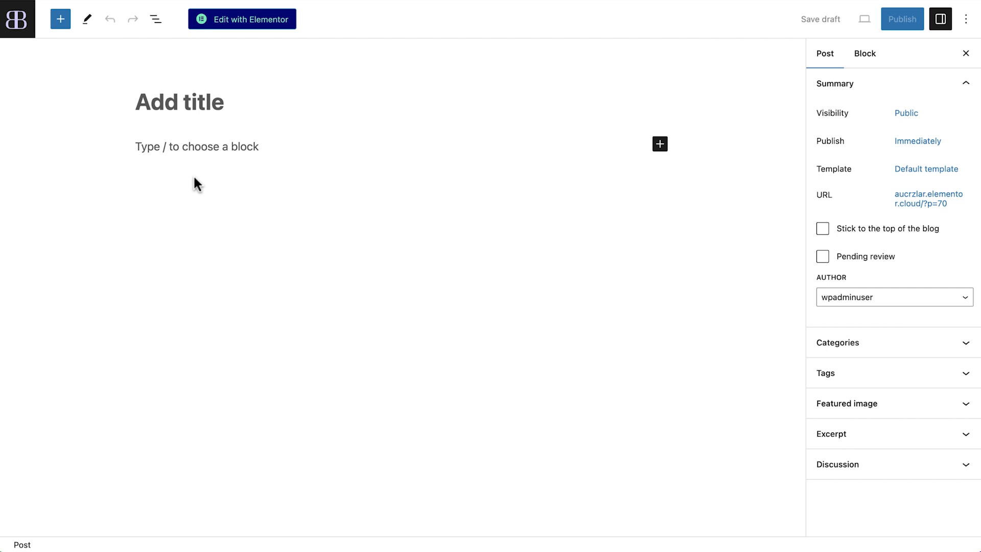
text(Episode 50: Rand Fishkin on Secrets from the Startup Industry)
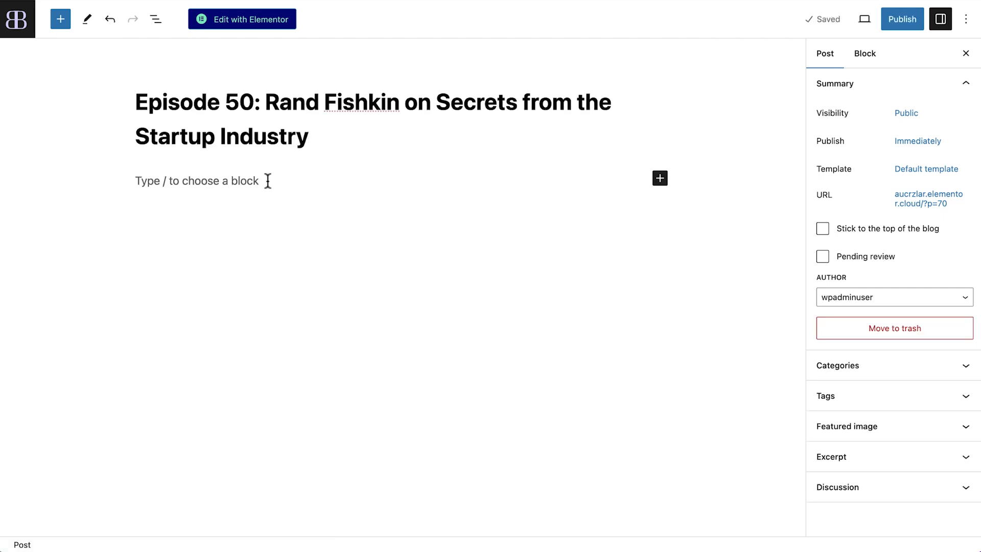
Step: Paste the episode transcript into the post body and assign the post to a new category named Episodes
click(145, 187)
key(ctrl+v)
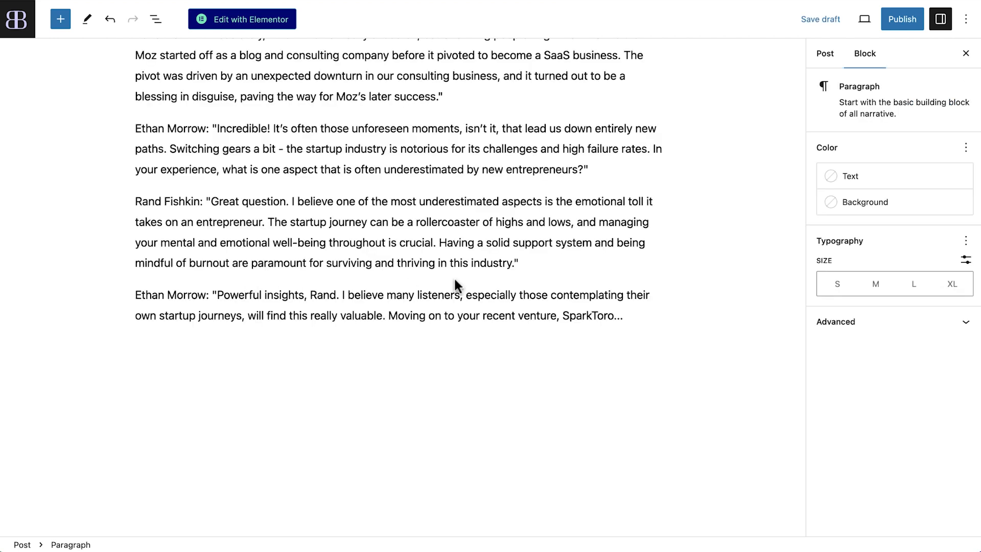
click(825, 55)
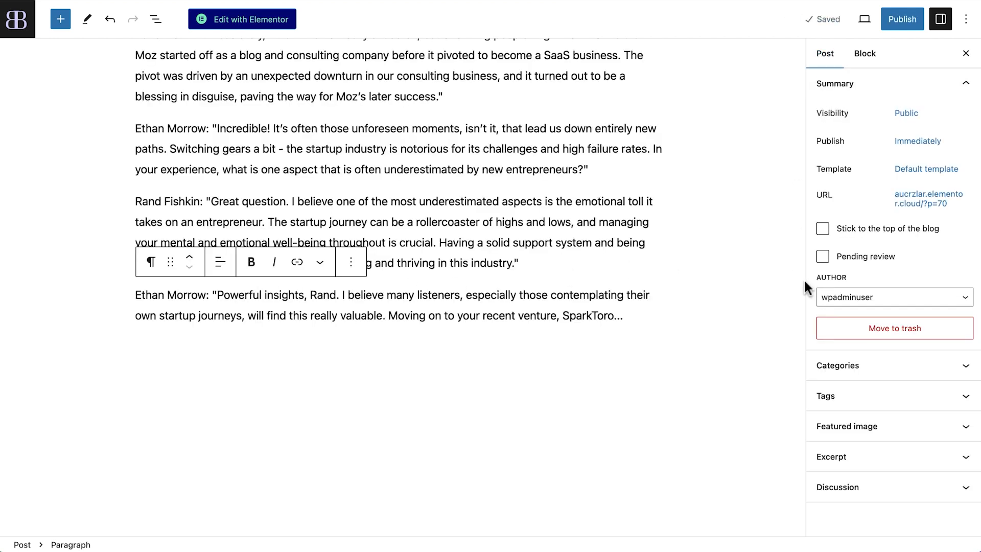
click(851, 366)
click(865, 415)
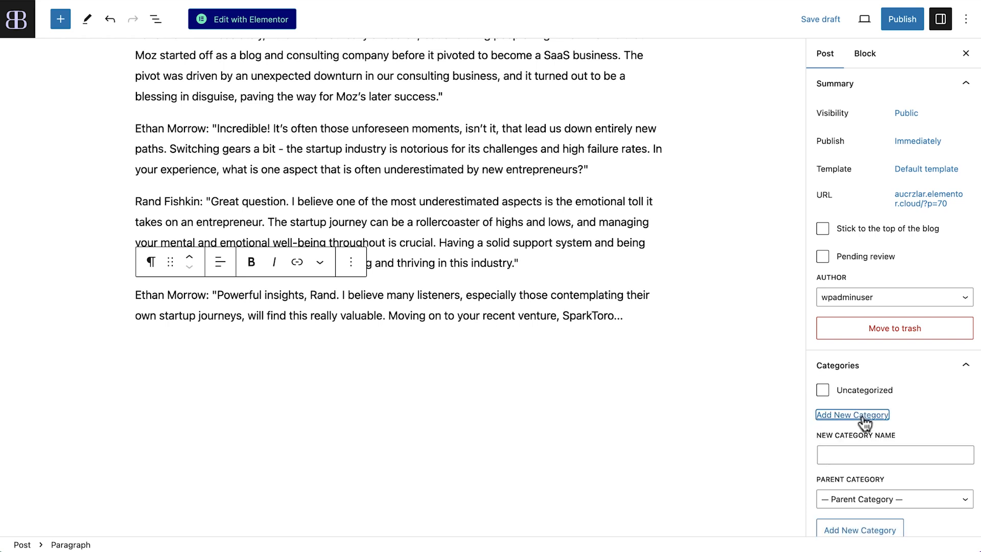
click(861, 454)
text(Episodes)
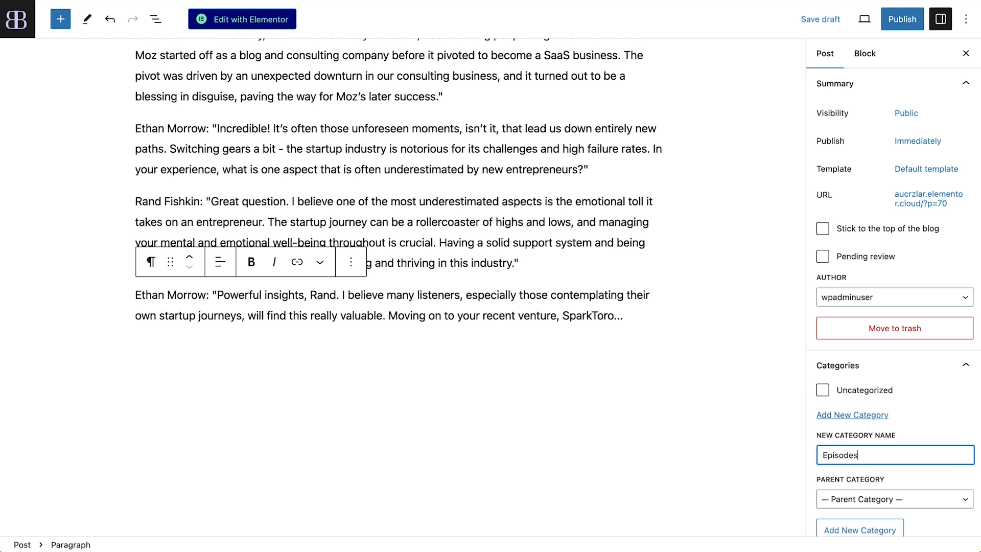
scroll(909, 471, down, 3)
click(881, 454)
click(882, 458)
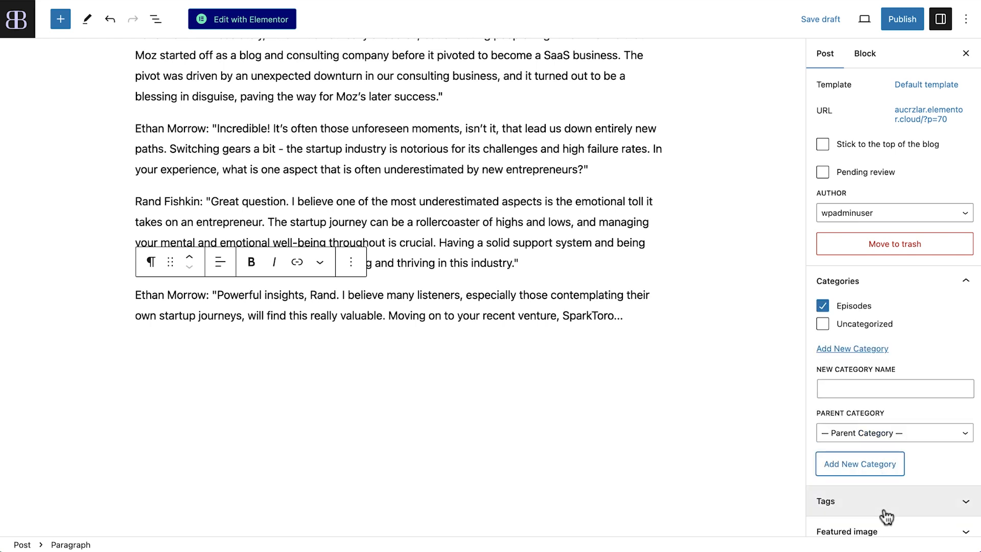
Step: Save the draft with the excerpt "On Brainwave Banter Episode 50, we are delving deep into the startup industry's secret vault with none other than Rand Fishkin."
scroll(885, 518, down, 2)
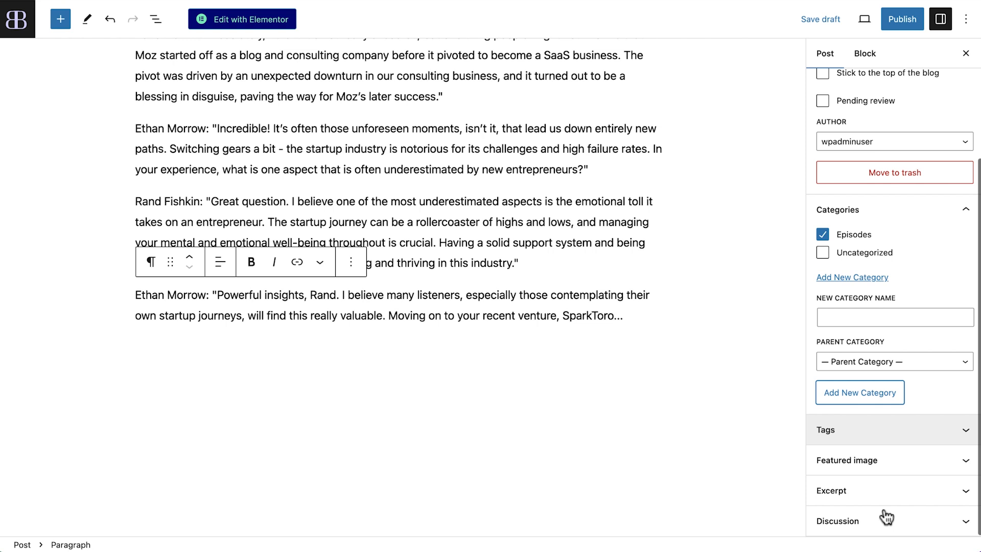
click(882, 490)
click(880, 480)
key(ctrl+v)
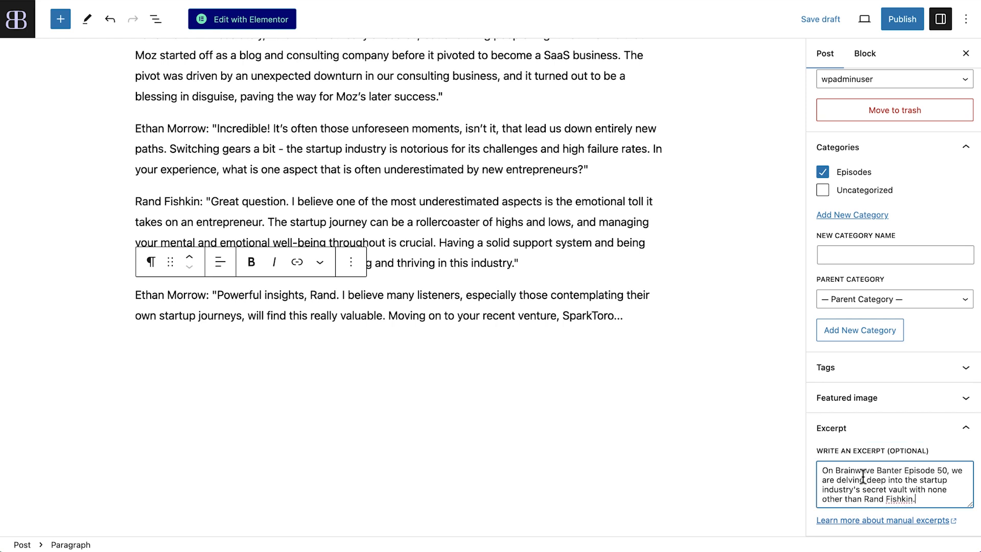
click(840, 441)
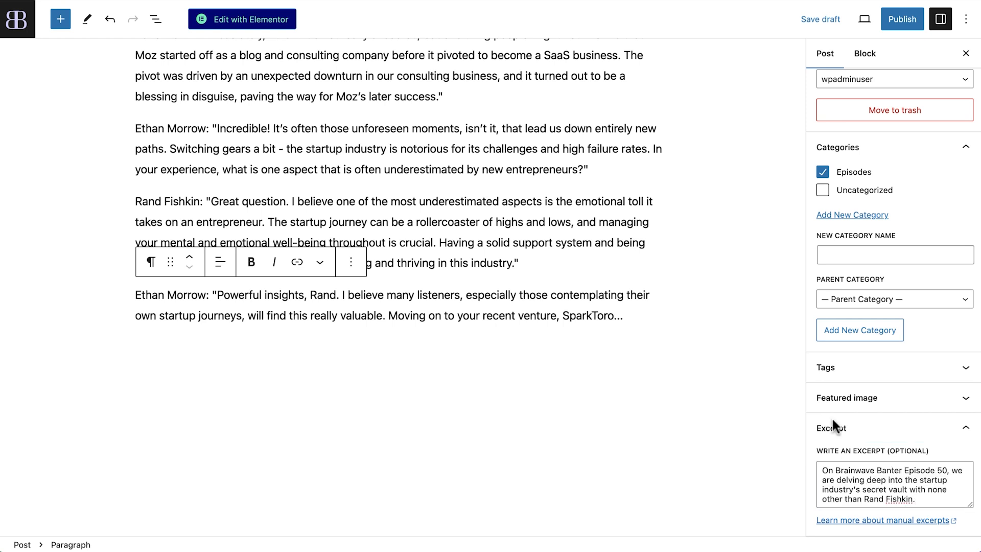
click(811, 20)
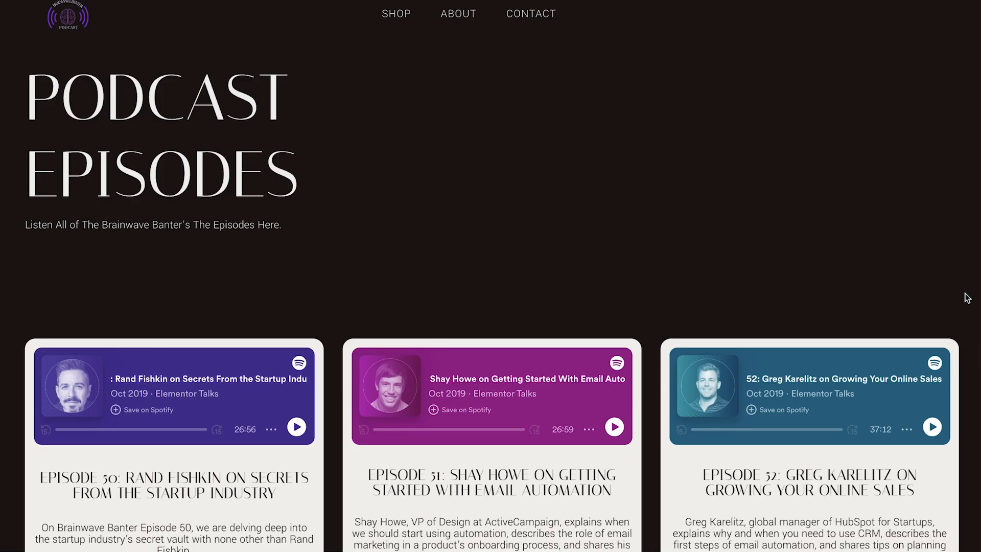
Step: Examine the Podcast Episodes page's cards, from the Spotify players and titles to the excerpts and transcript buttons
scroll(965, 298, down, 5)
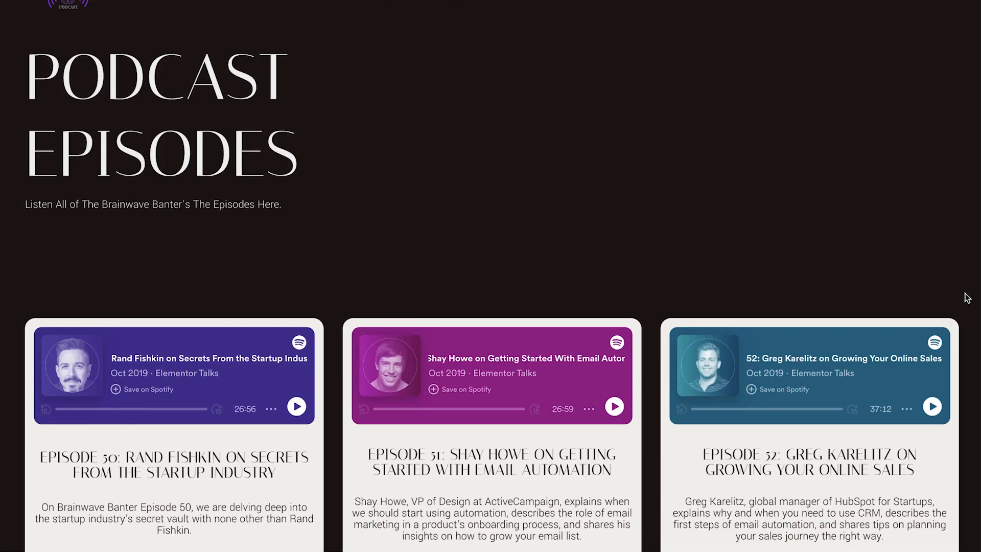
scroll(966, 298, down, 6)
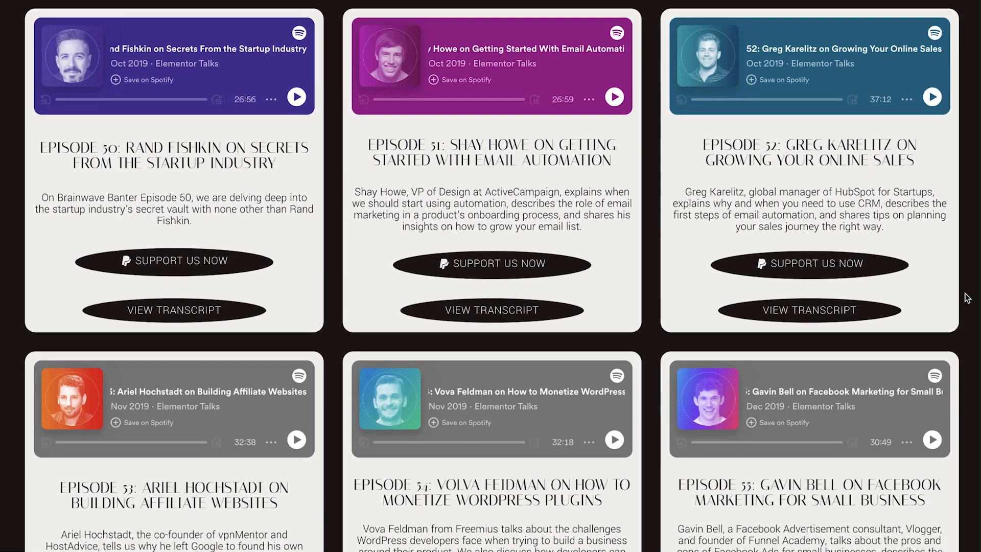
scroll(965, 298, down, 3)
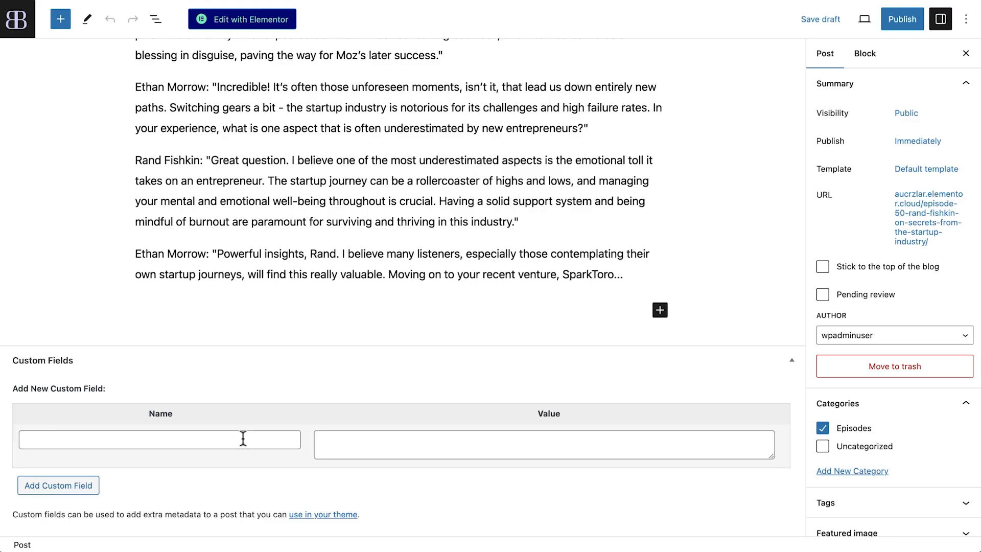
Step: Fill in a custom field named Audio URL with the episode's Spotify link
click(243, 438)
text(Audio URL)
click(350, 449)
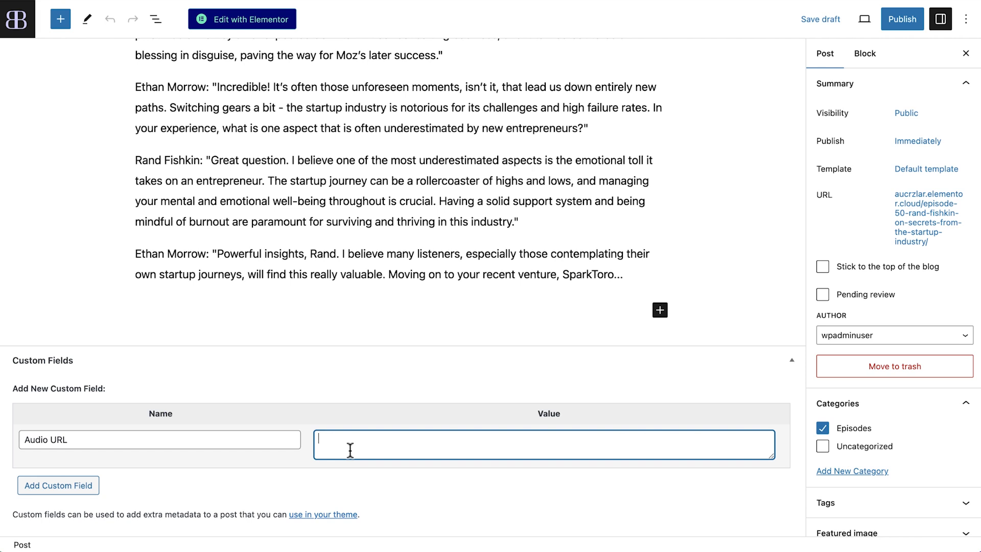
text(https://open.spotify.com/episode/6zYI8jshtPlN6uca9PSI3I?si=3kPGoE-JSBu2bAIx9M5SIA)
Step: Link the SoundCloud widget in the single post template dynamically to the Post Custom Field with the Audio URL key
drag(55, 217, 317, 218)
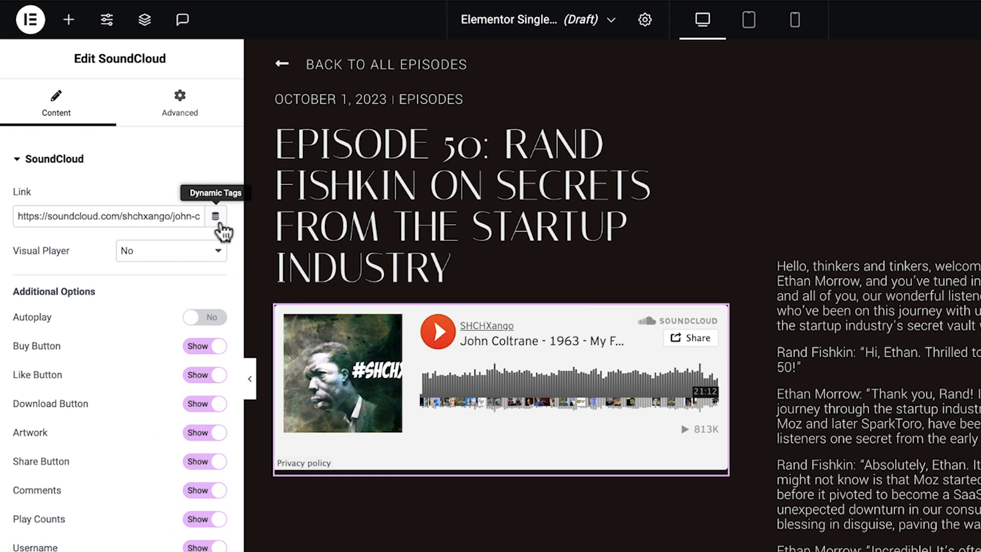
click(165, 166)
click(169, 269)
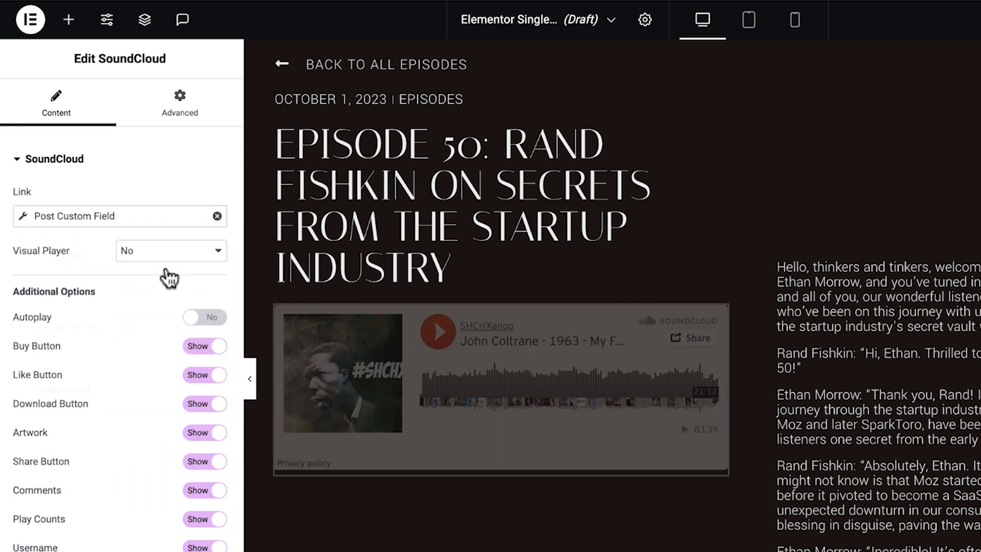
click(168, 291)
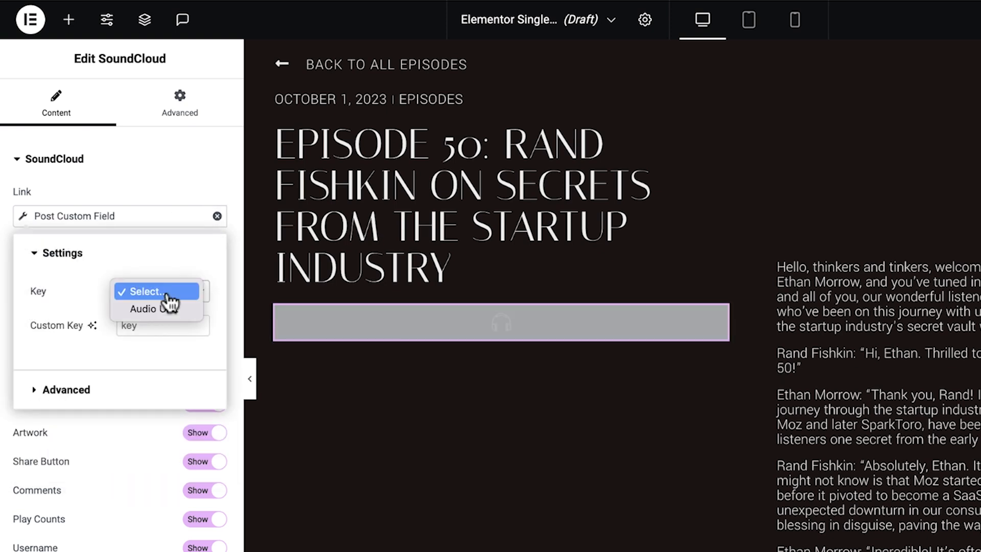
click(168, 308)
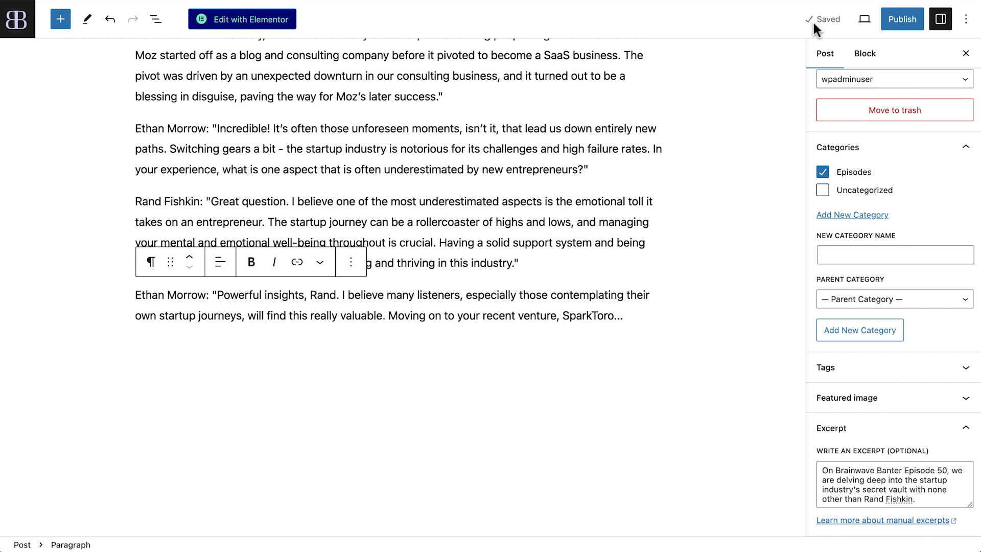
Step: Enable the Custom fields area in the post editor's preferences and reload the page
click(966, 19)
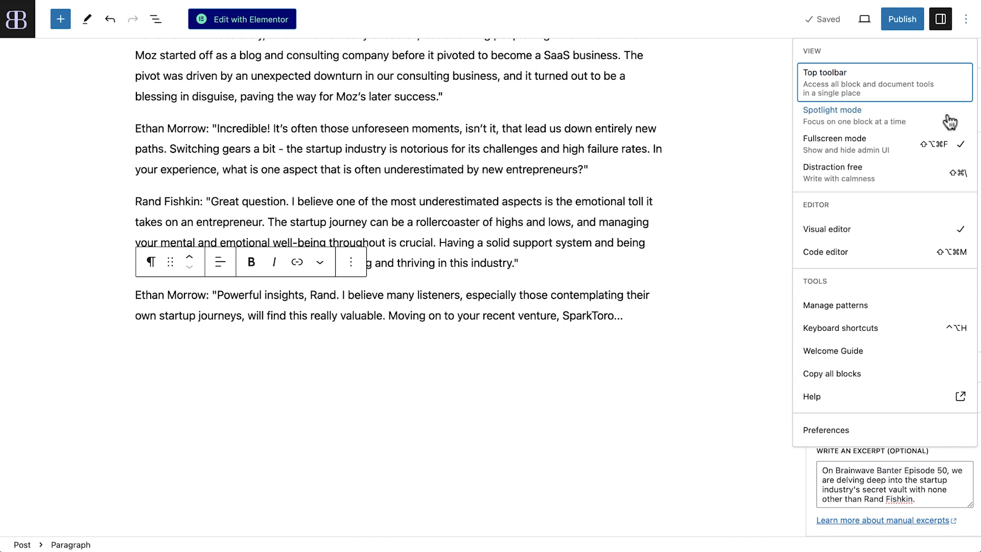
click(905, 439)
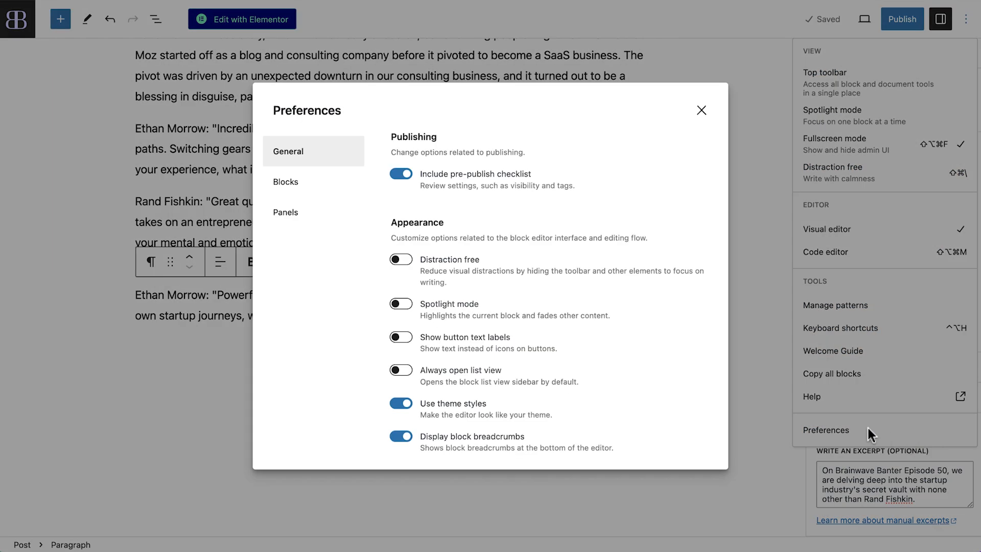
click(304, 212)
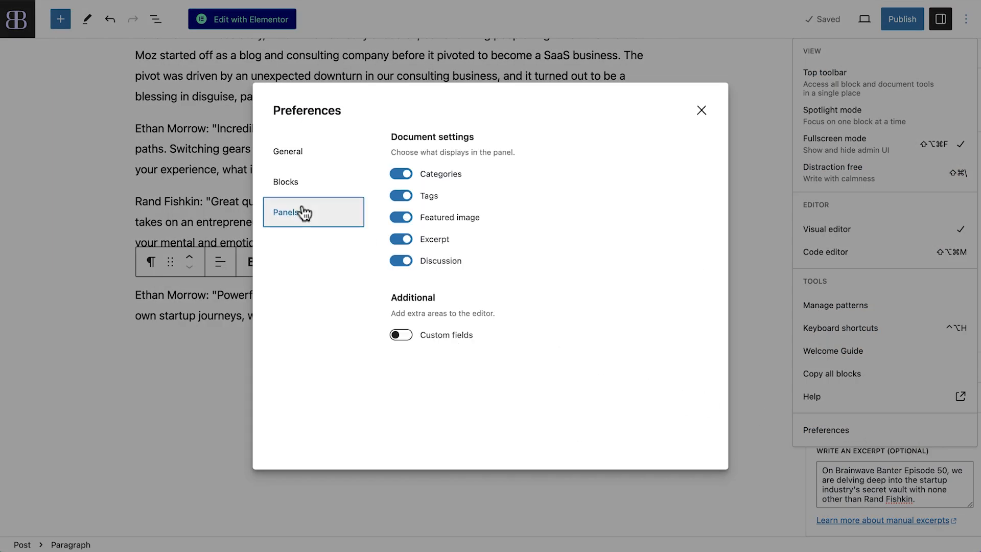
click(403, 336)
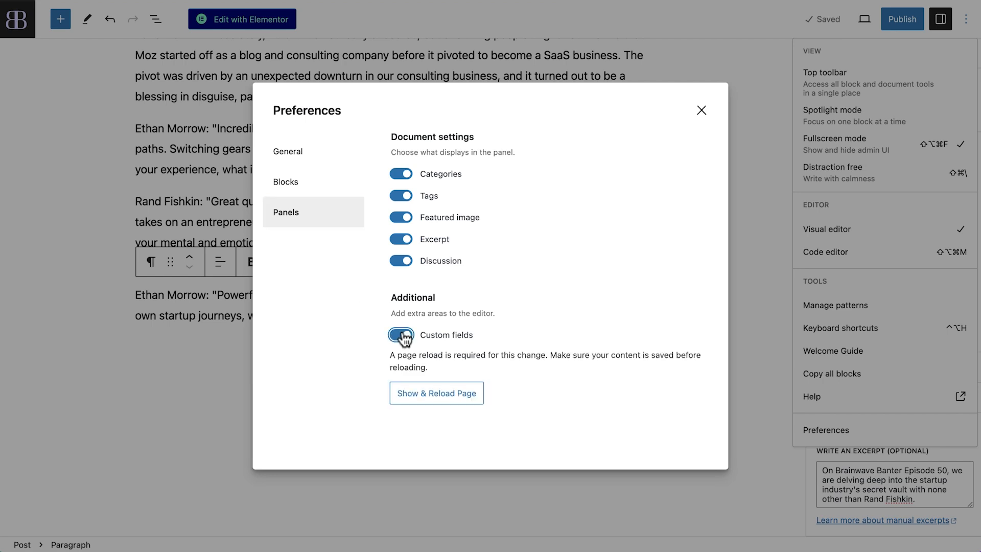
click(462, 392)
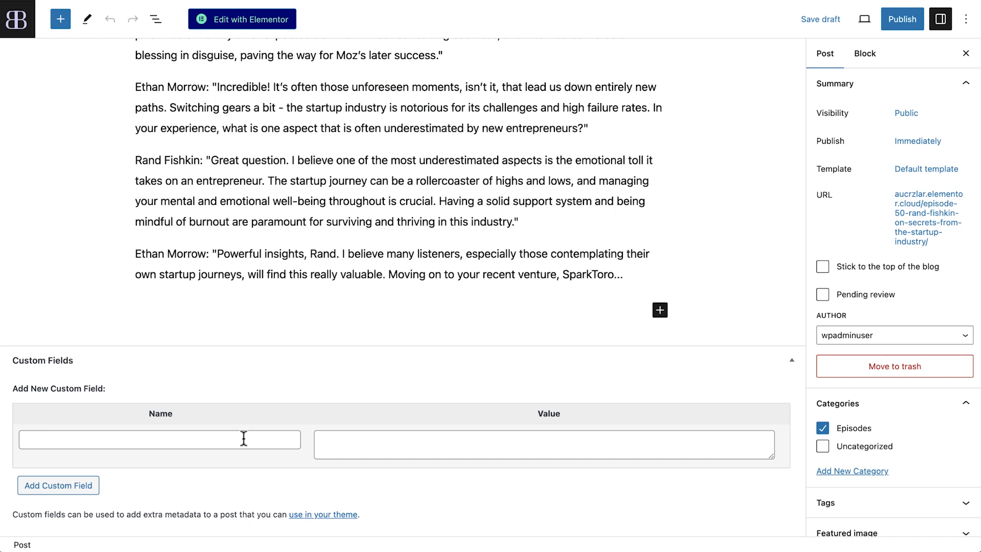
click(243, 438)
text(Audio URL)
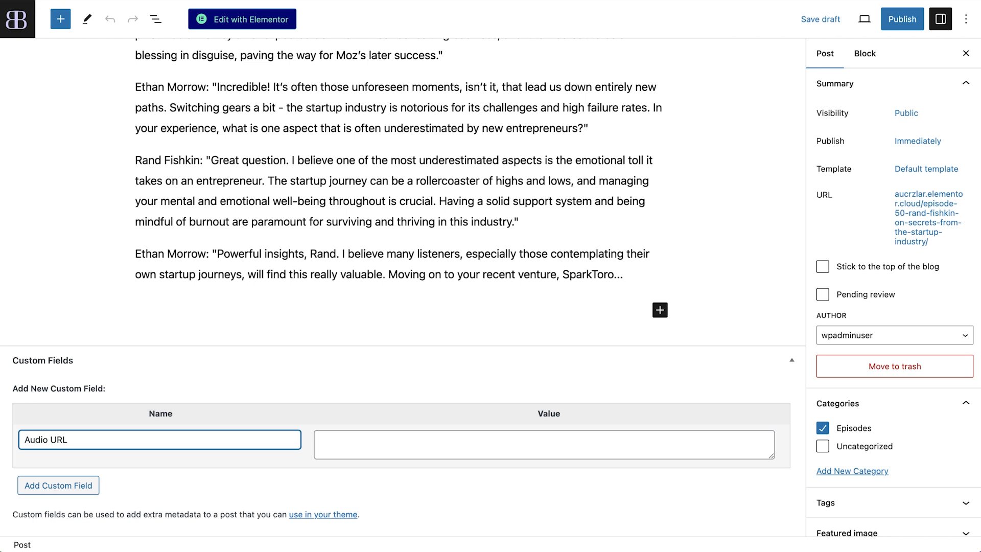
click(350, 451)
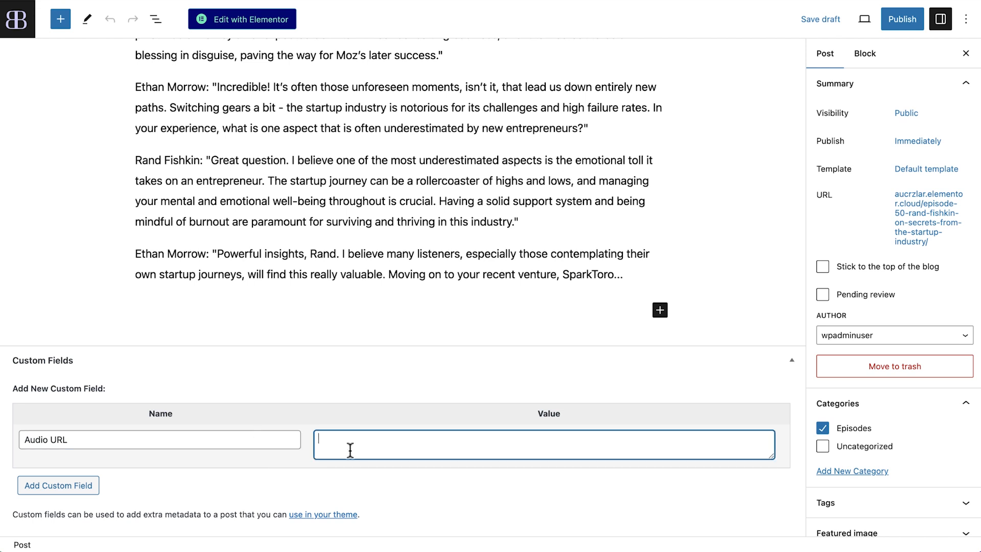
text(https://open.spotify.com/episode/6zYI8jshtPlN6uca9PSI3I?si=3kPGoE-JSBu2bAIx9M5SIA)
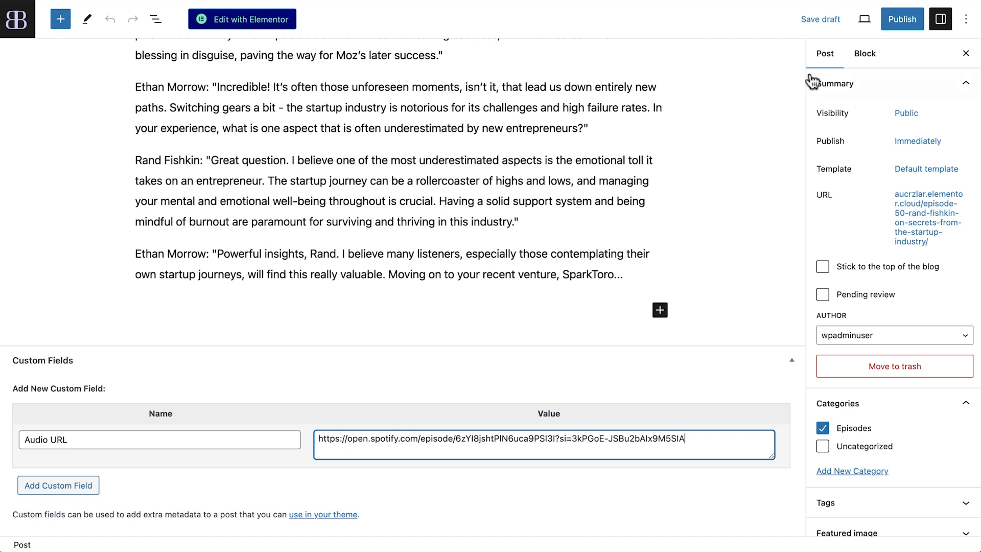
Step: Publish the Episode 50 post and start another new post
click(898, 26)
click(871, 26)
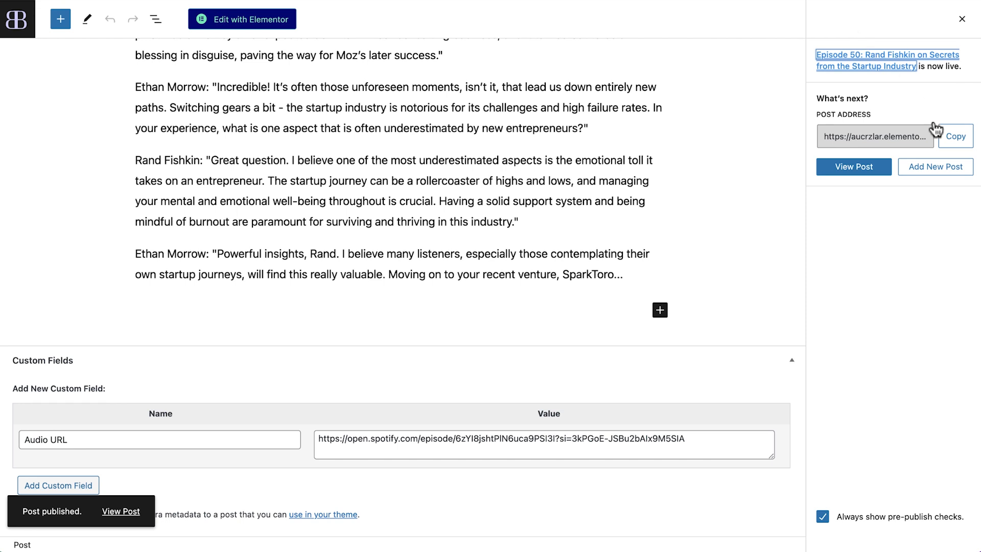
click(950, 173)
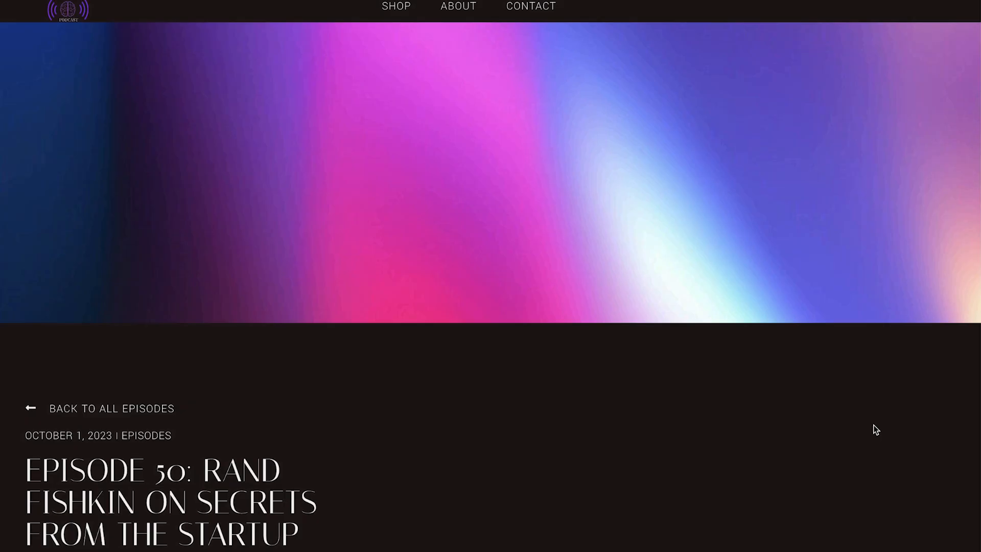
Step: Examine the Episode 50 page from its header image through the Spotify player and transcript to More Episodes
scroll(873, 425, down, 5)
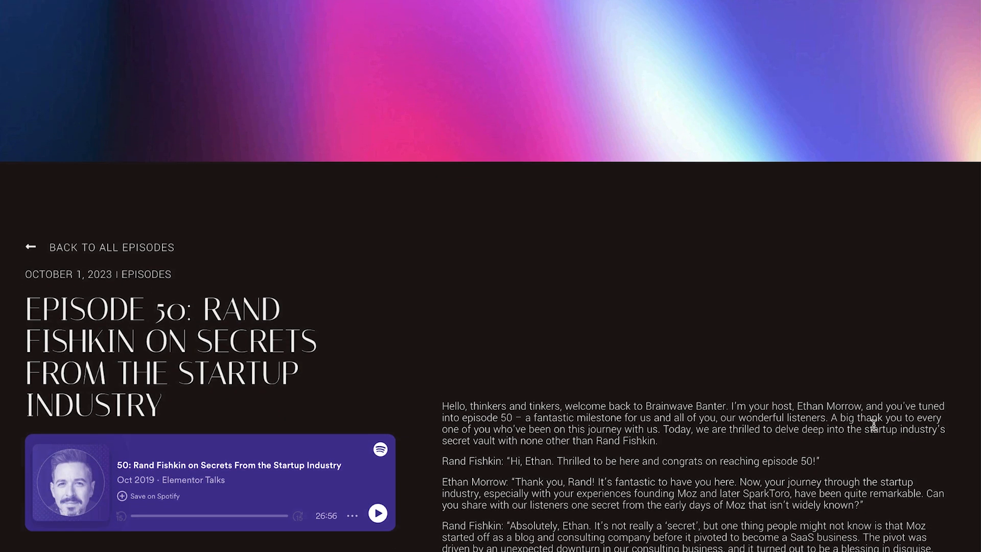
scroll(873, 424, down, 3)
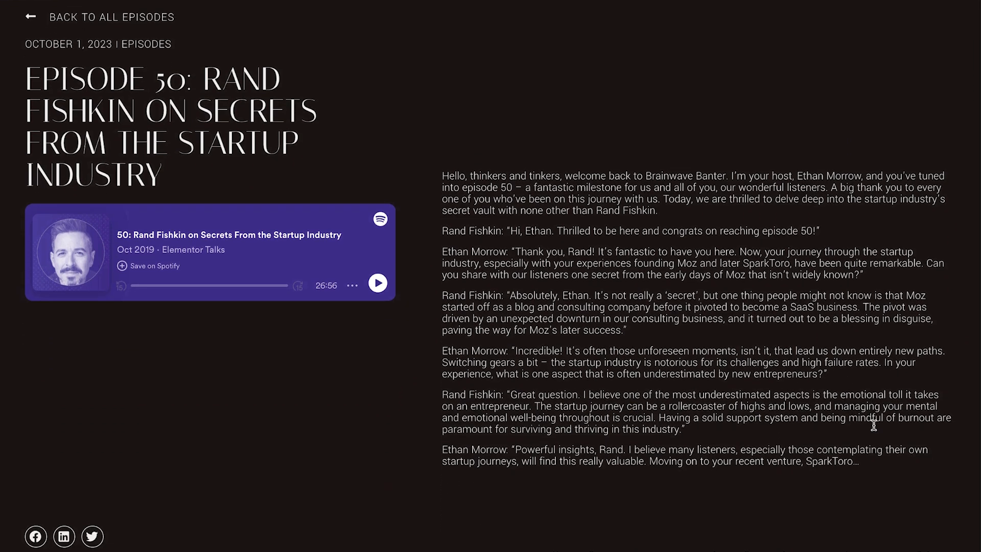
scroll(874, 425, down, 5)
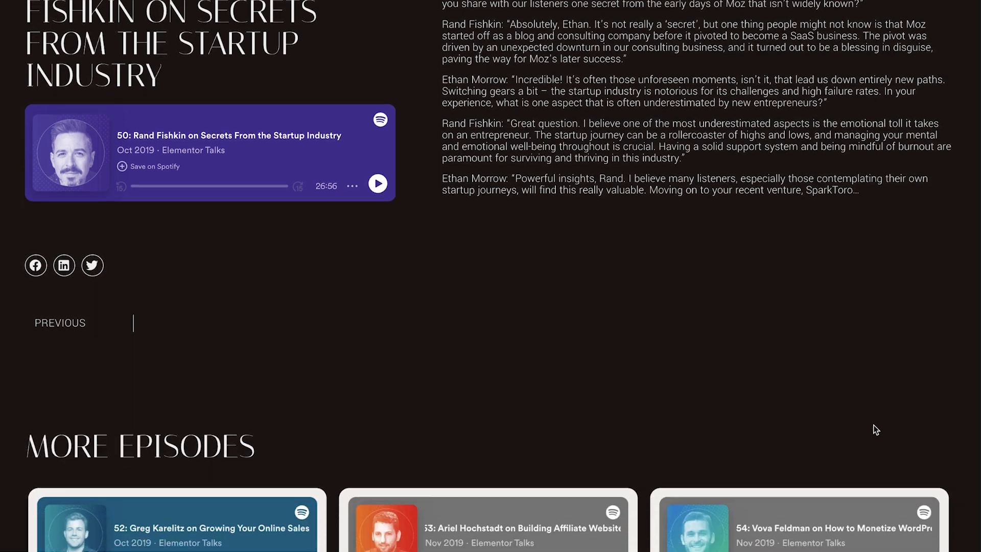
scroll(873, 428, down, 5)
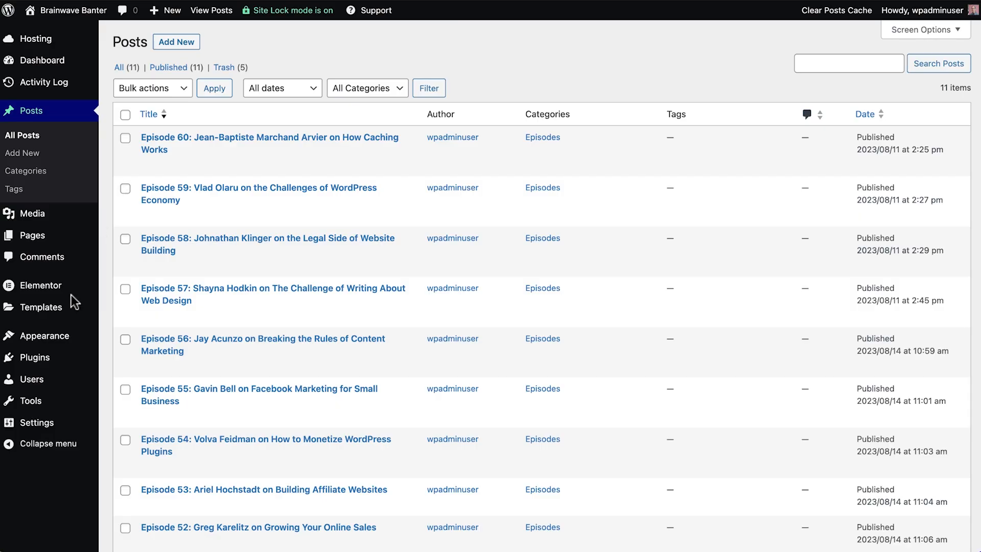
Step: Create a new Single Post template in the Theme Builder
mouse_move(66, 307)
click(136, 347)
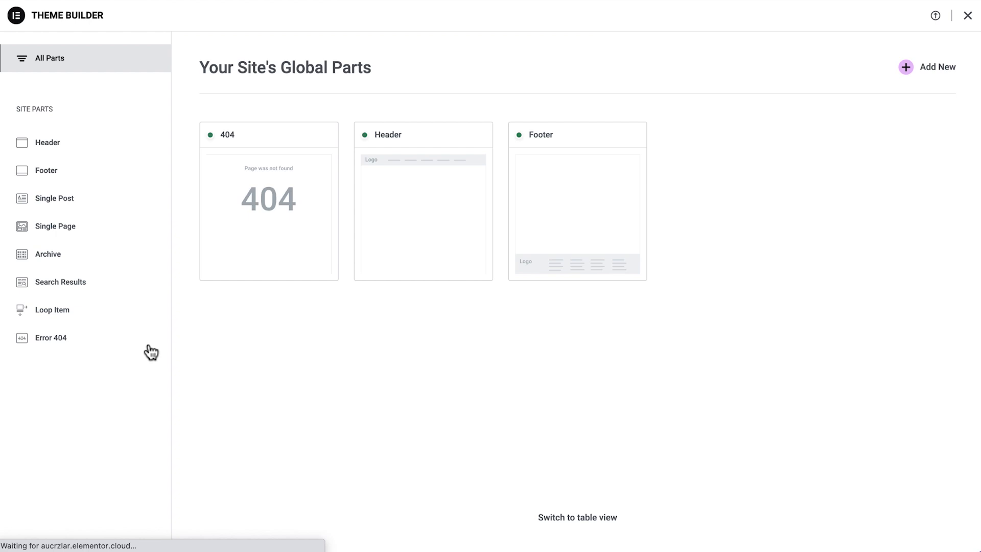
click(103, 206)
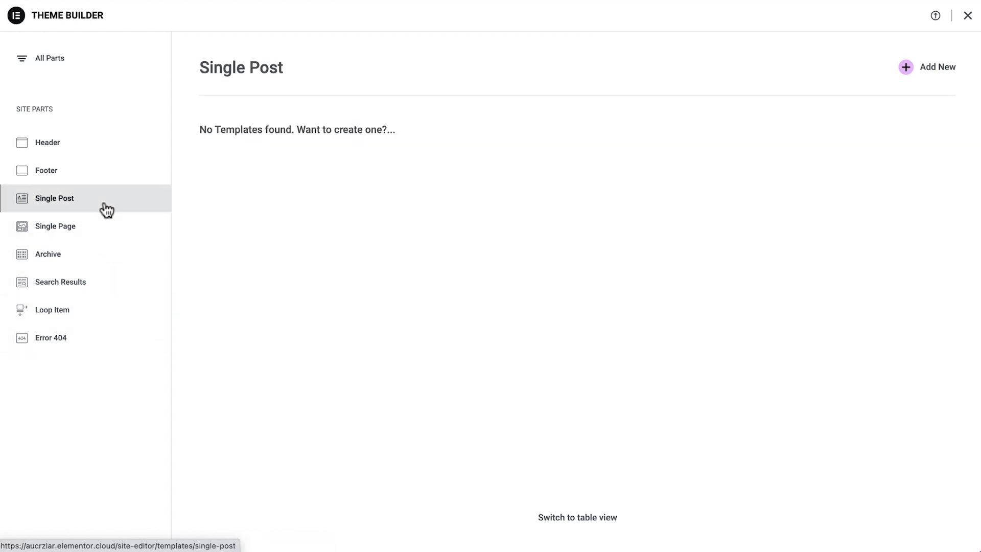
click(904, 77)
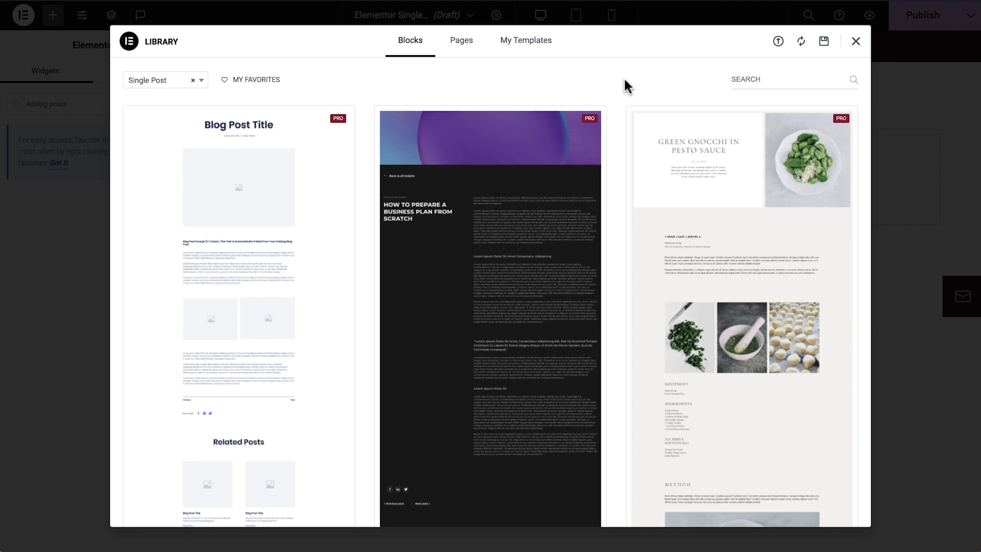
Step: Insert the dark "How to Prepare a Business Plan from Scratch" library block without applying its settings
click(497, 289)
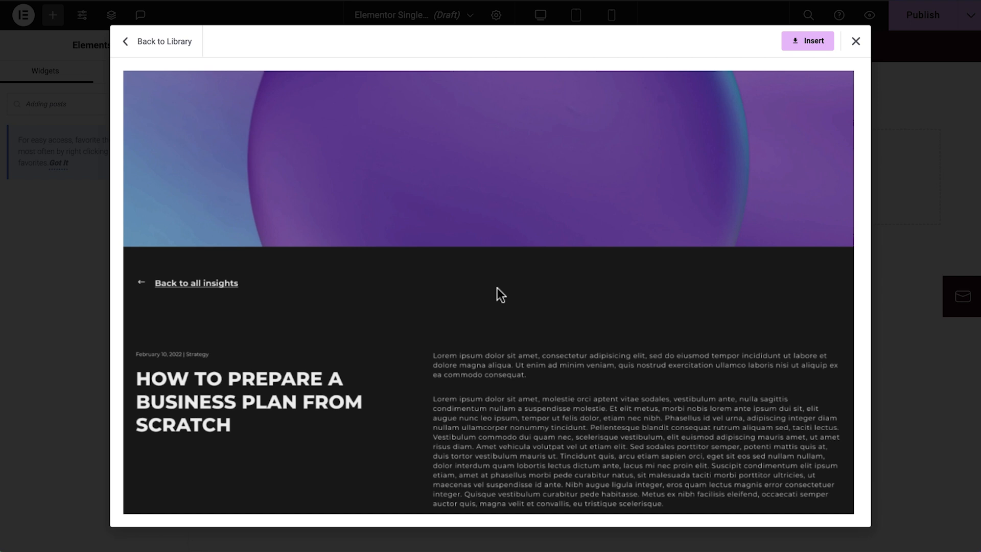
click(807, 46)
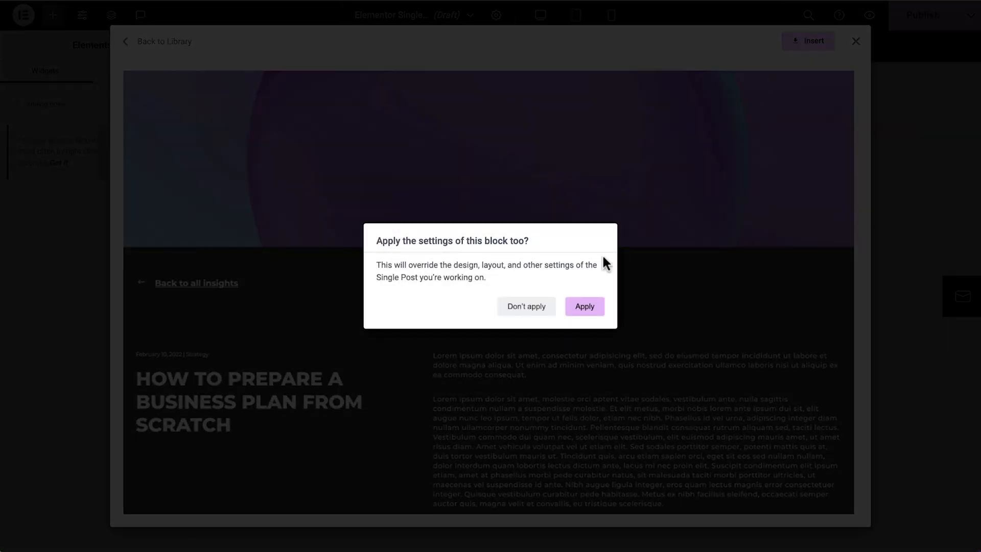
click(544, 317)
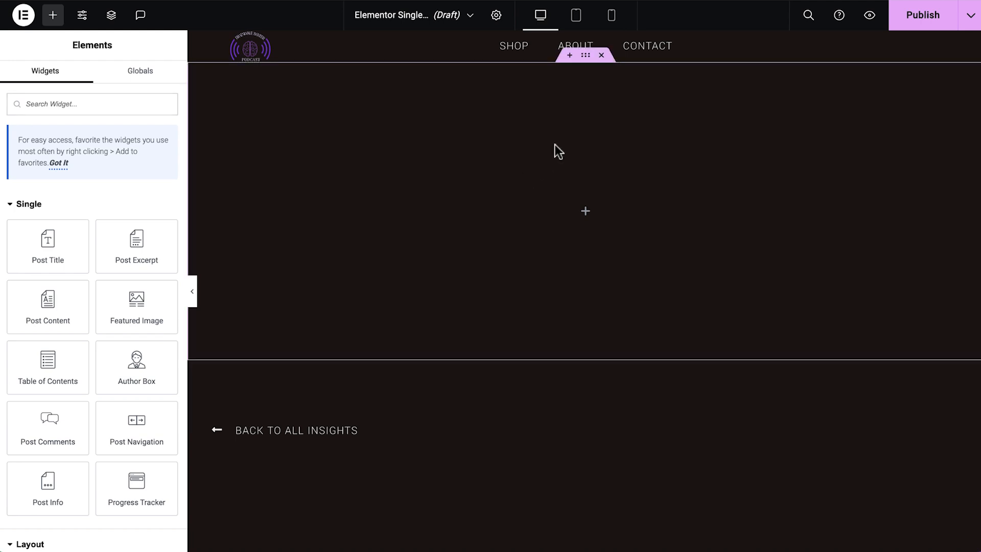
Step: Remove the dynamic Featured Image from the background of the empty header container
click(588, 60)
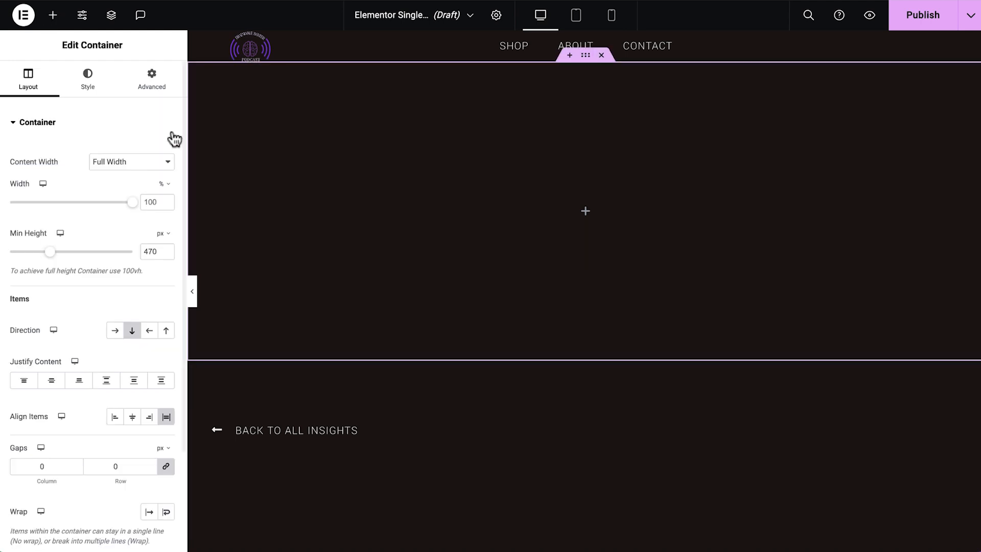
click(82, 81)
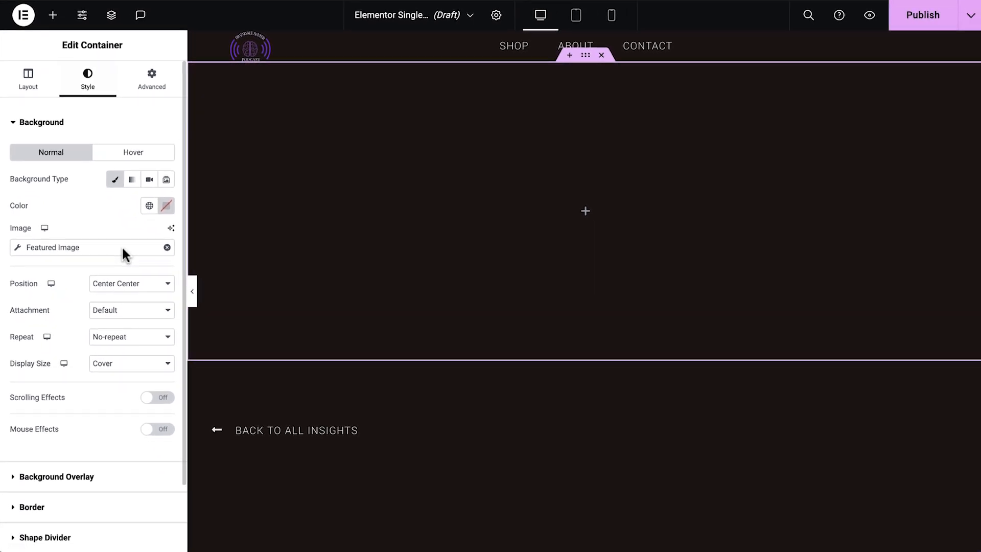
click(167, 248)
Step: Enter the AI background image prompt "Create a multicolor gradient background with blur using sweet shades of blue, pink and purple"
click(171, 228)
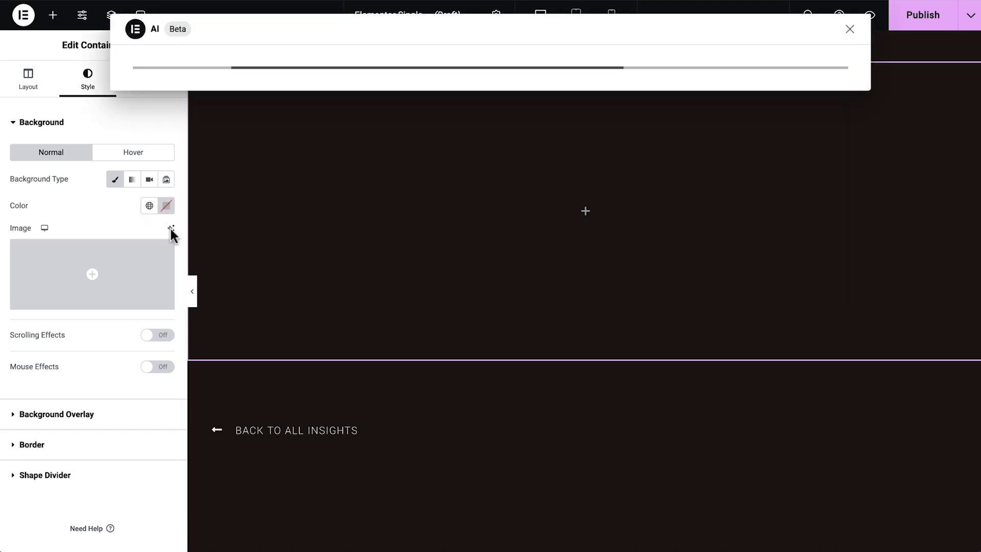
click(172, 230)
text(Creat)
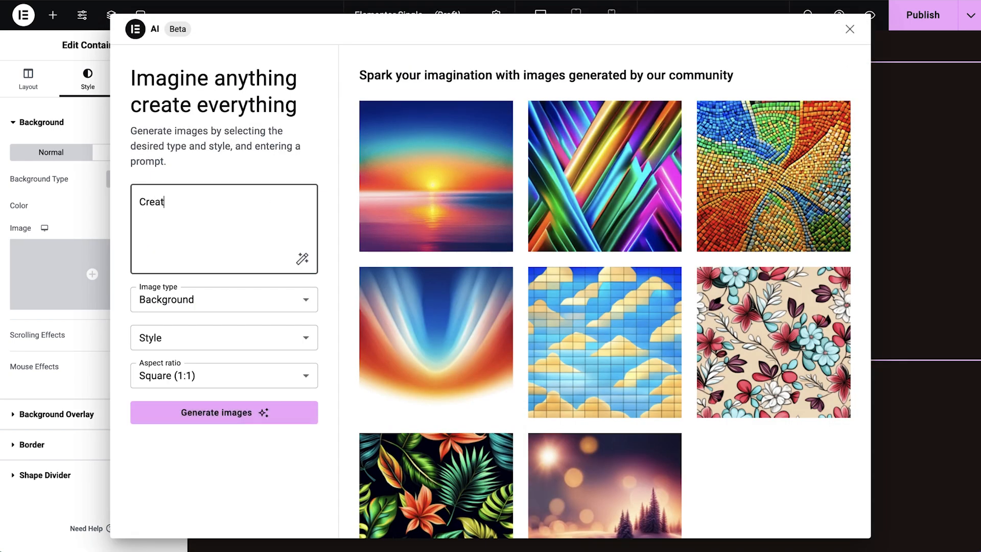
text(e a multicolor gradient background )
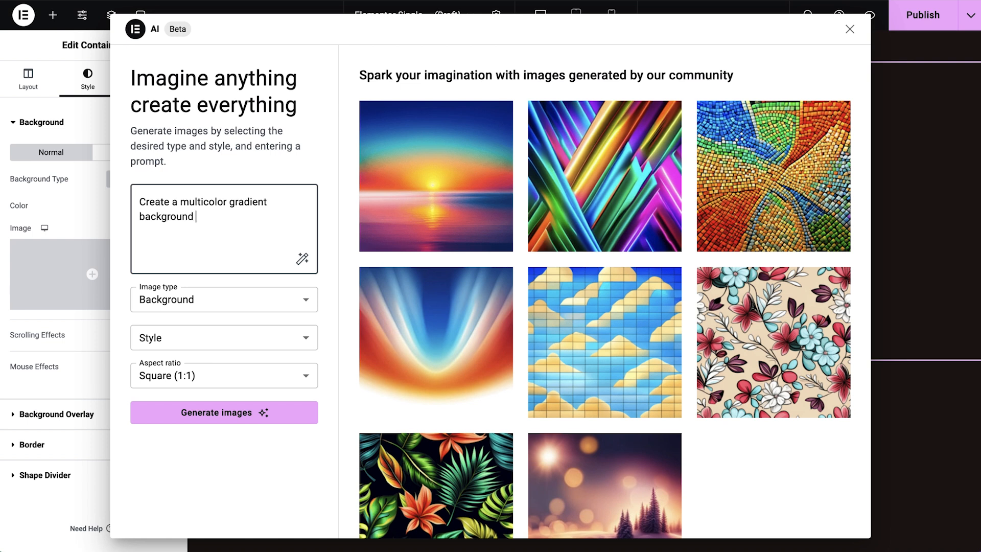
text(with blur using sweet shades of blue, pink and purple)
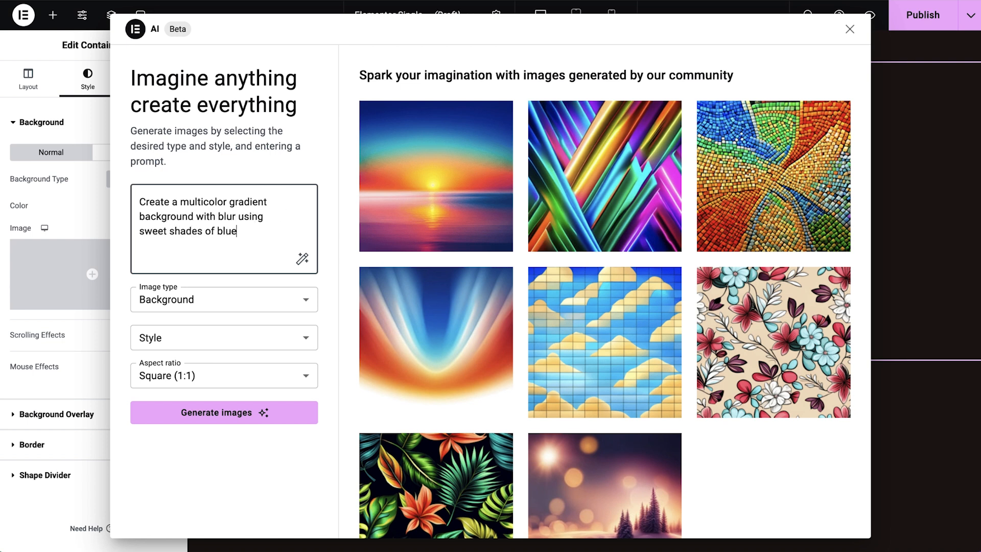
Step: Generate images in Gradient style at Landscape (3:2) and use the first blurred blue, pink and purple one as the container's background
click(226, 350)
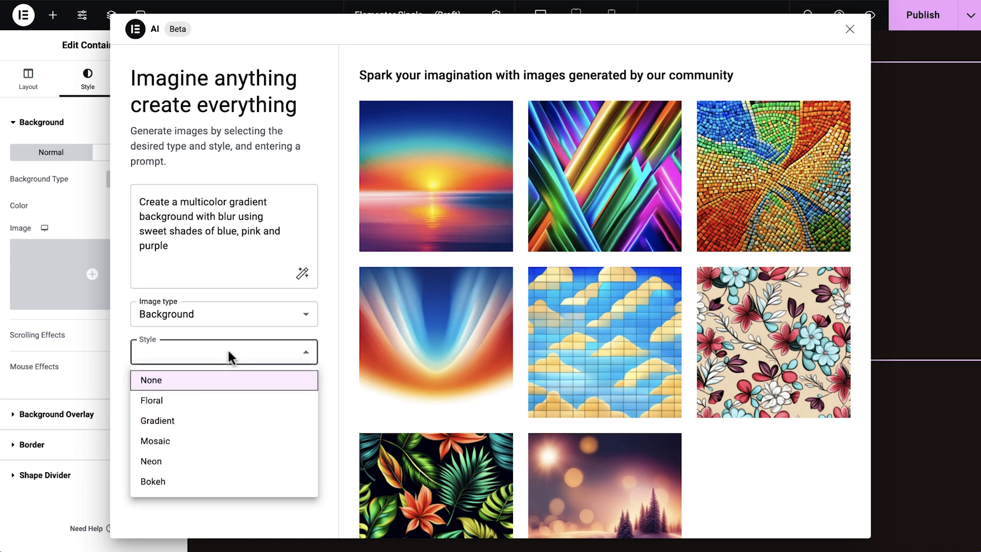
click(232, 421)
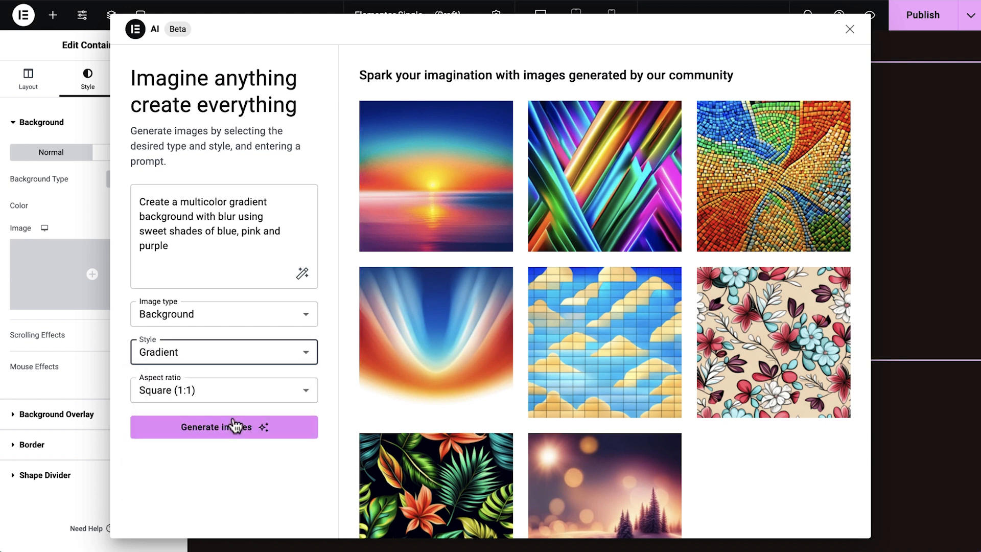
click(266, 393)
click(278, 430)
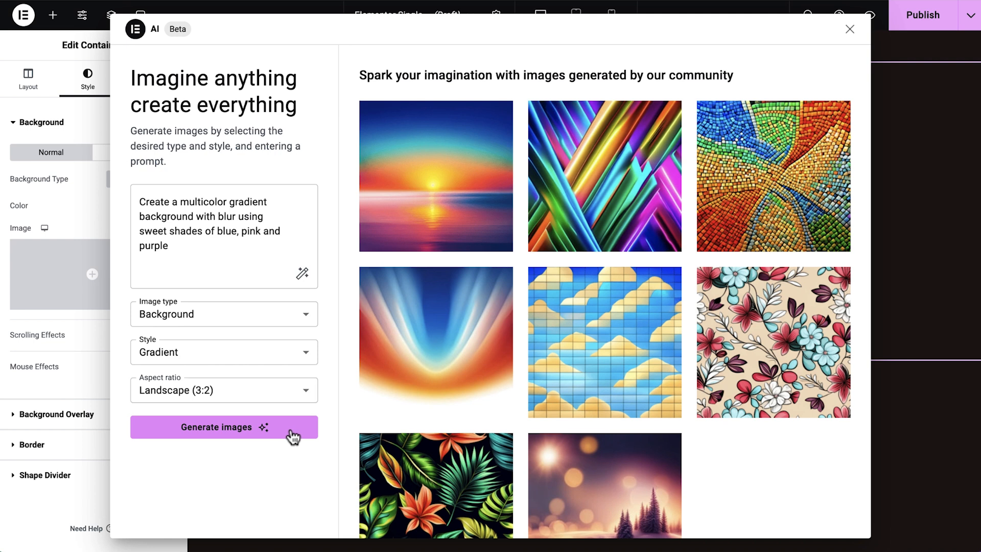
click(291, 435)
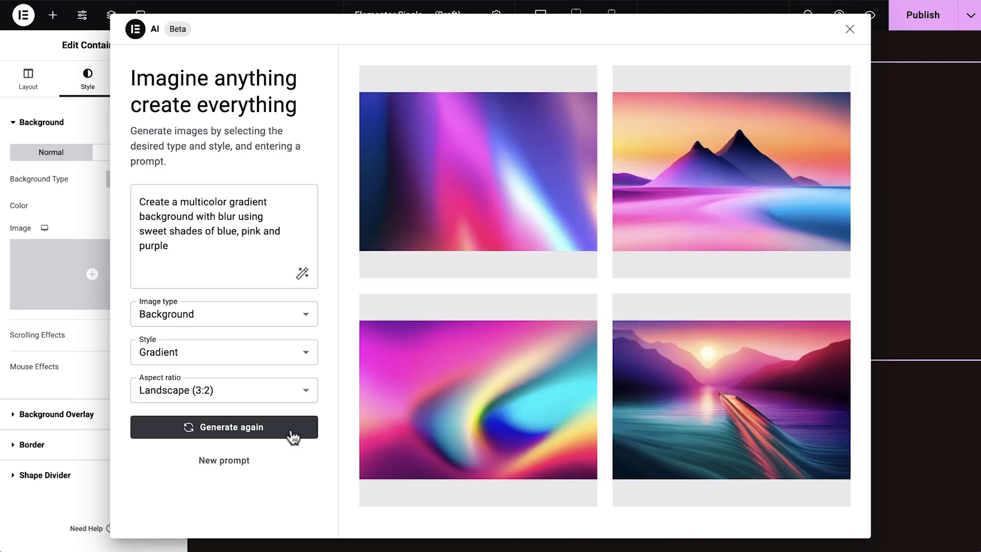
mouse_move(457, 204)
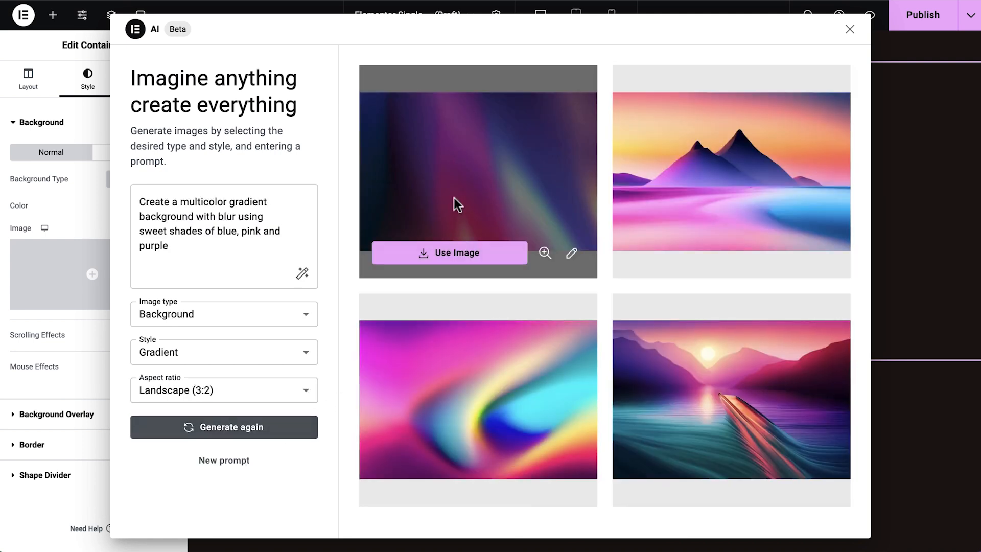
click(477, 252)
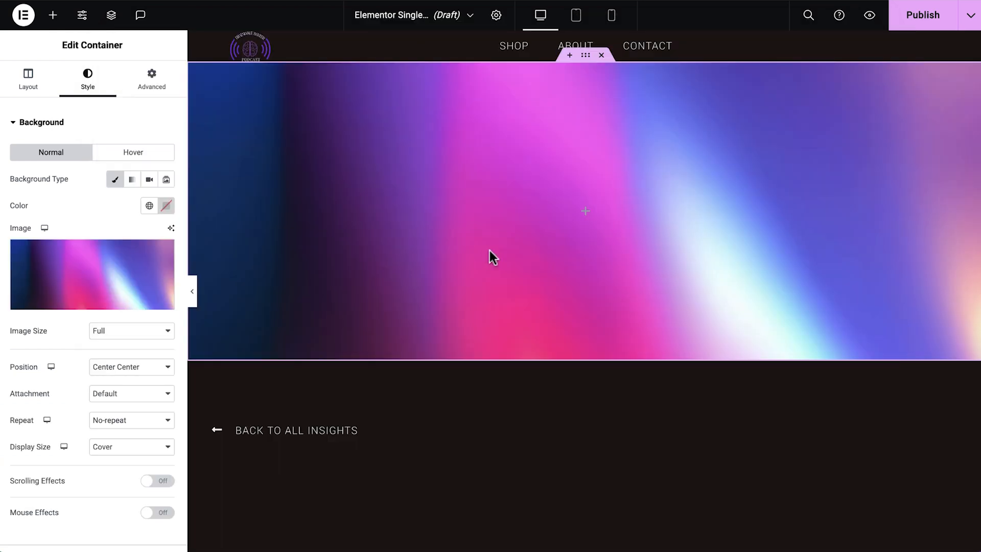
Step: Change the text of the back button above the post title to "Back to all episodes"
scroll(701, 449, down, 7)
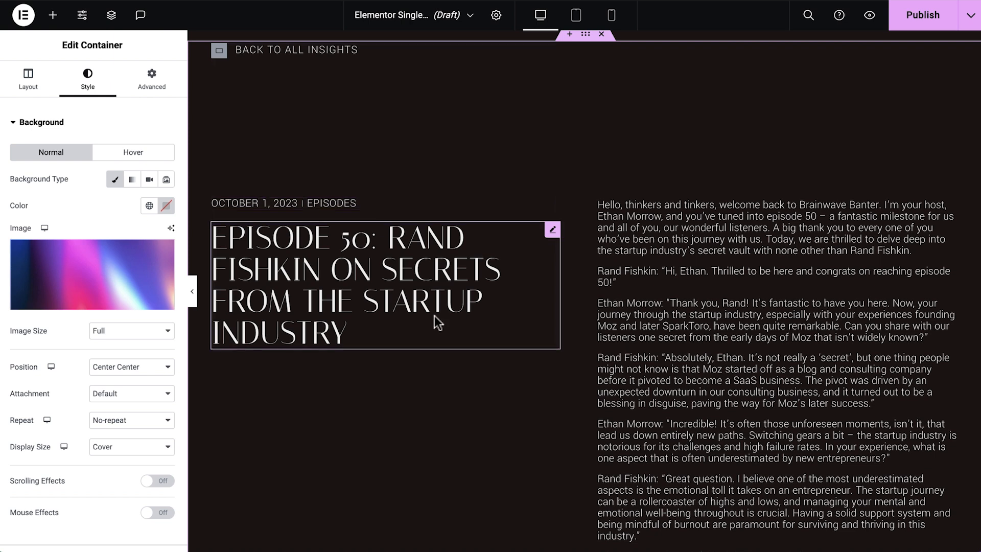
click(375, 45)
click(29, 82)
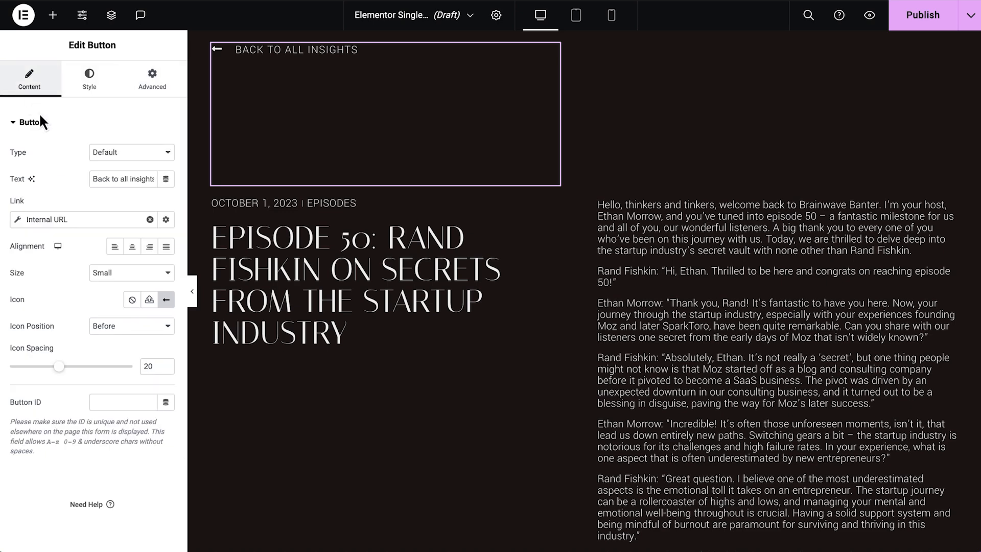
double_click(142, 179)
text(episodes)
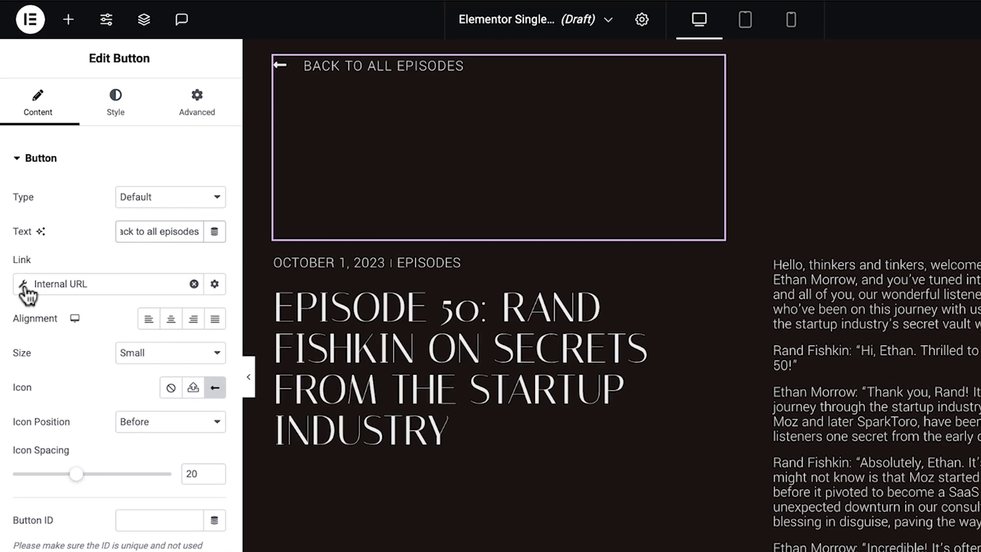
Step: Point the back button's Internal URL link to the taxonomy Categories: Episodes
click(23, 284)
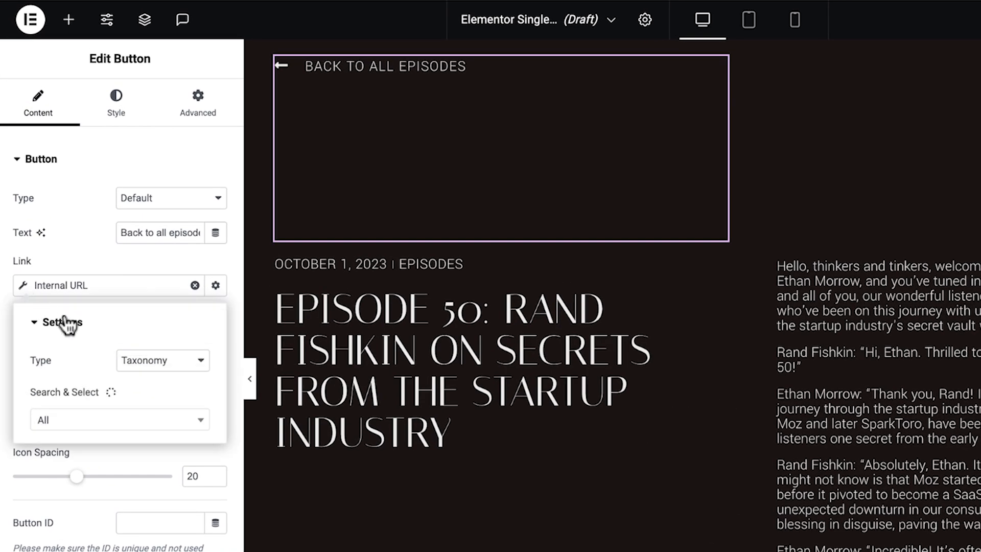
click(190, 414)
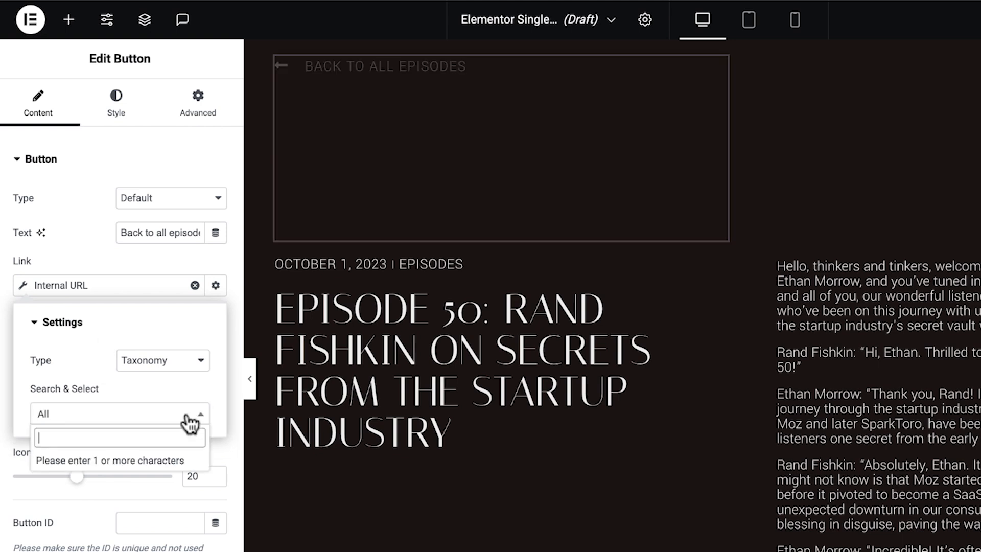
text(Episod)
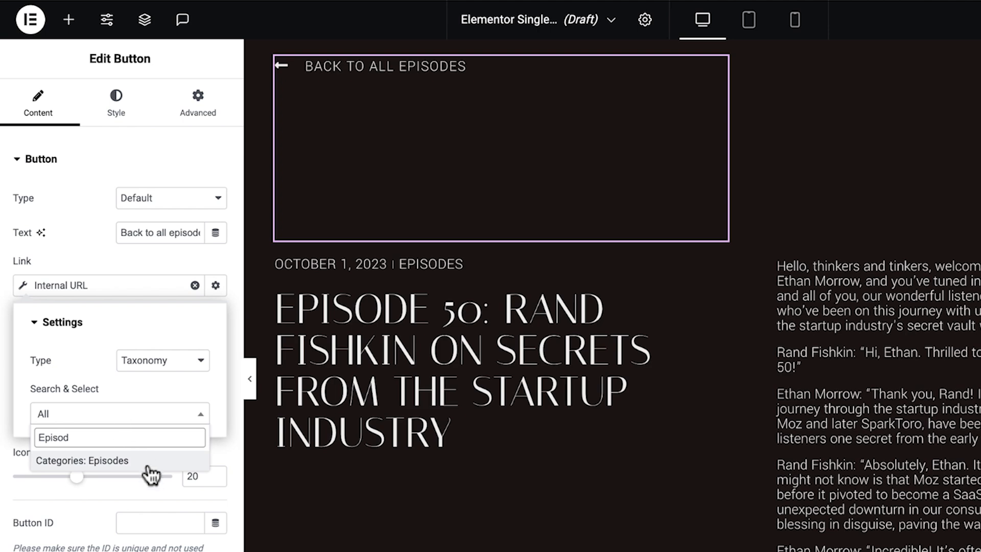
click(149, 466)
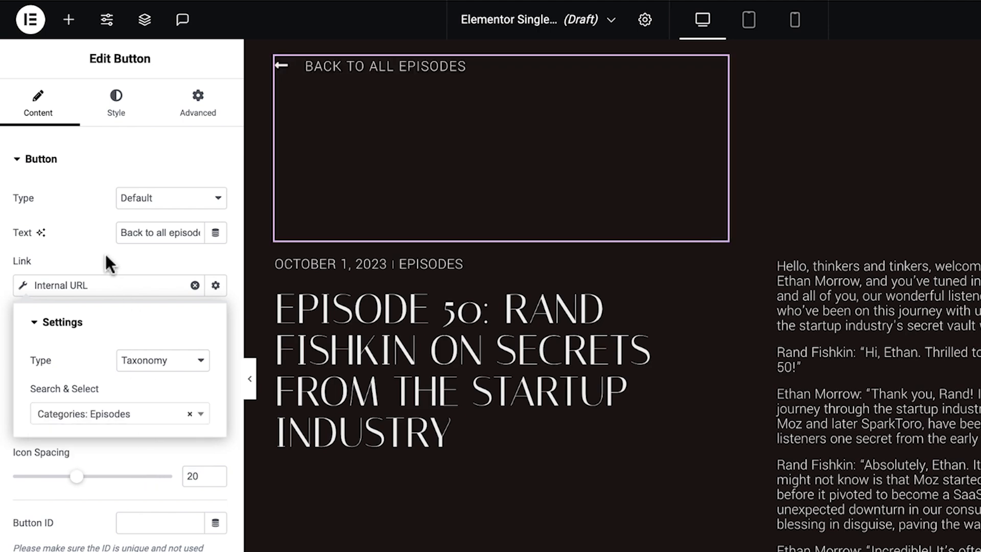
click(104, 261)
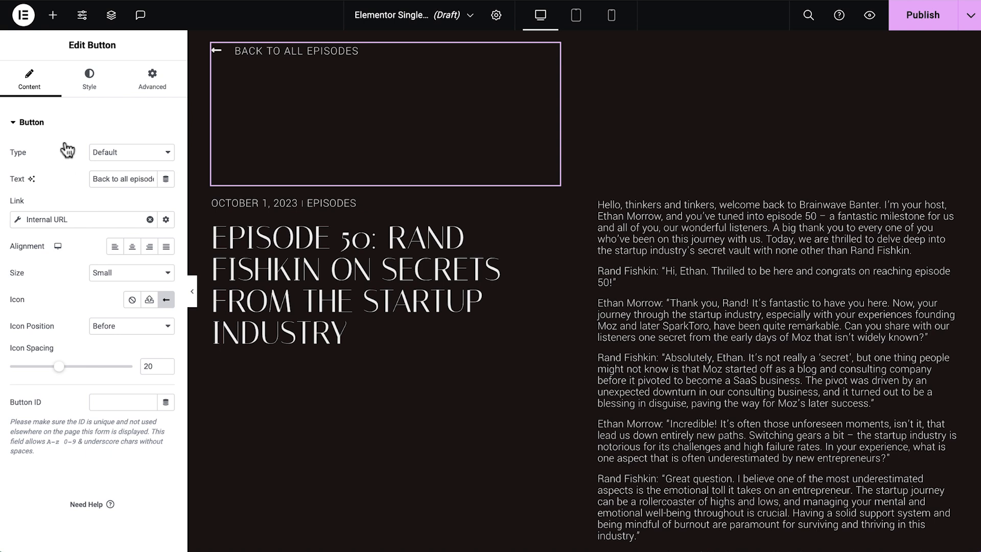
Step: Set the back button's bottom margin to 0 px
click(161, 88)
double_click(97, 166)
text(0)
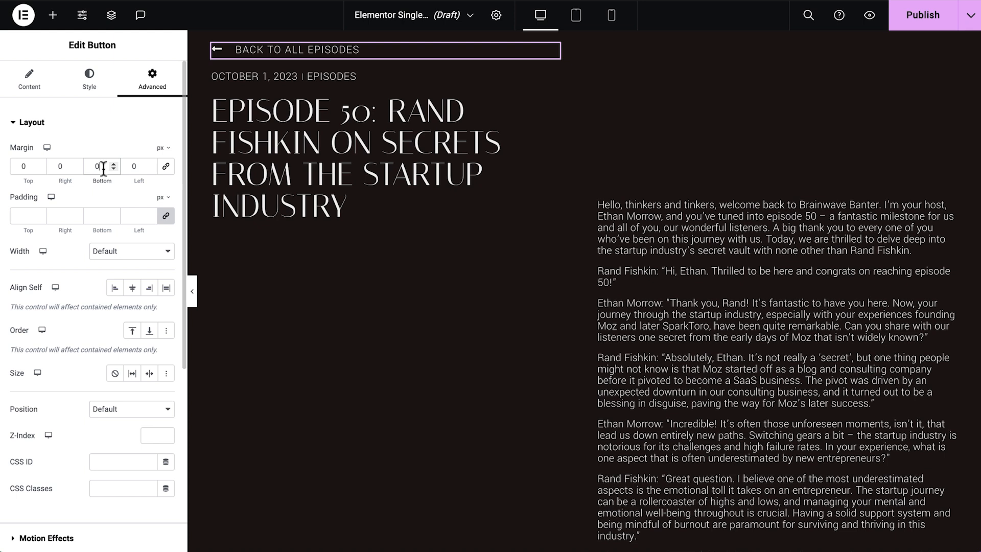
Step: Add a SoundCloud widget directly below the post title
click(62, 20)
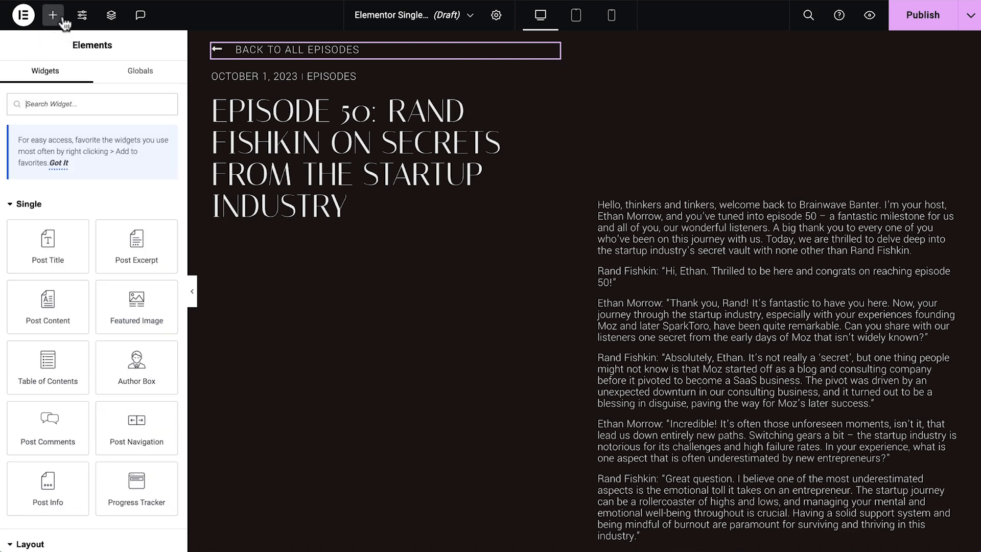
text(Soun)
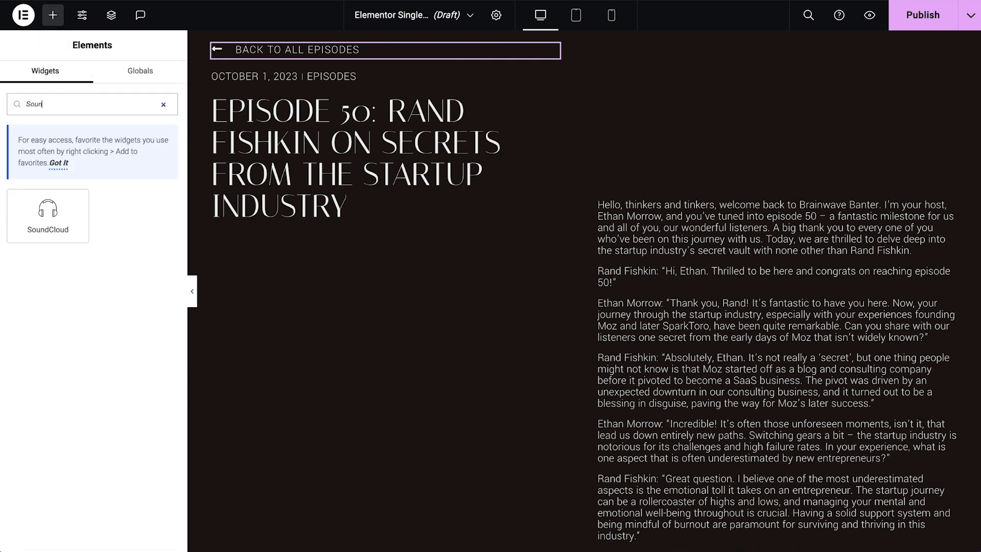
text(d)
drag(55, 227, 316, 217)
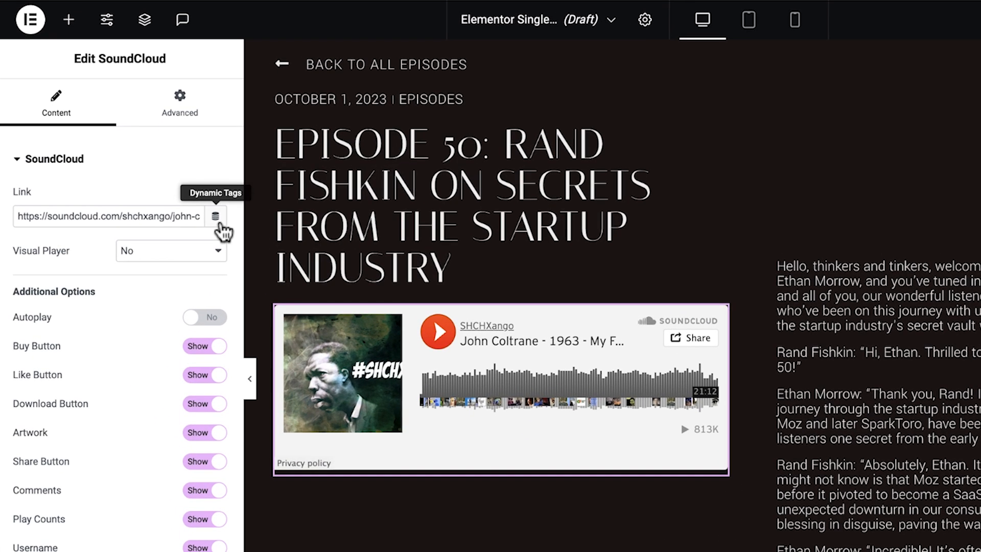
Step: Link the SoundCloud widget dynamically to the Post Custom Field with the key Audio URL
click(215, 216)
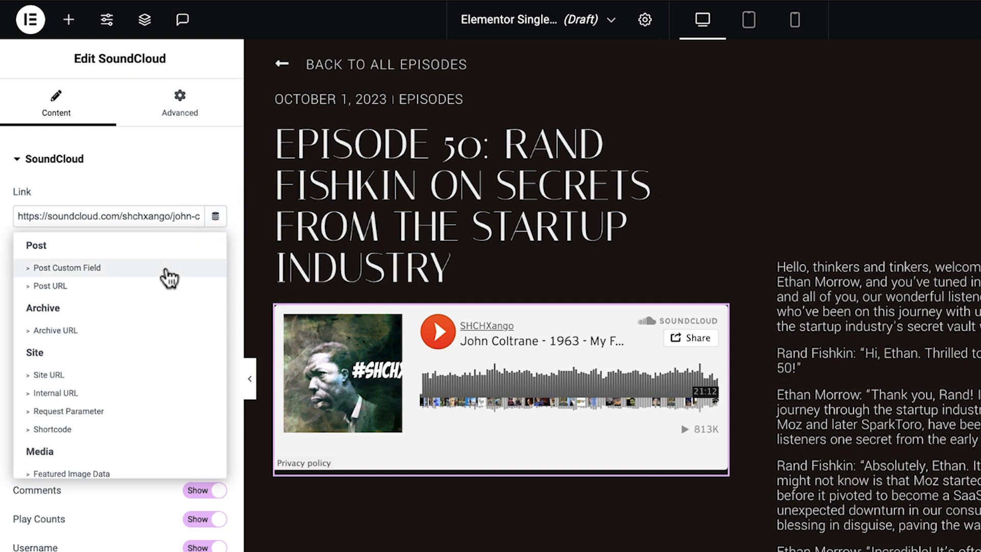
click(168, 270)
click(165, 290)
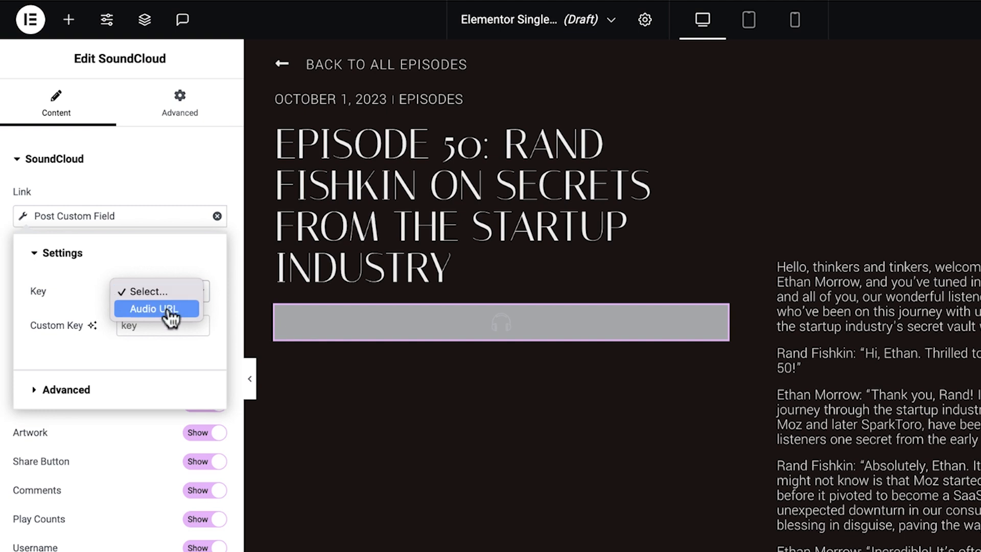
click(153, 309)
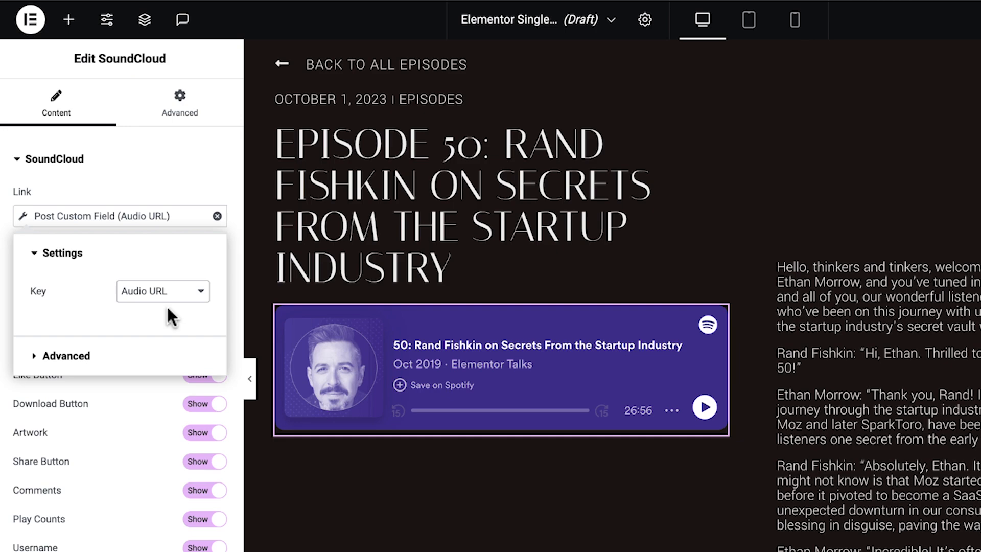
click(157, 172)
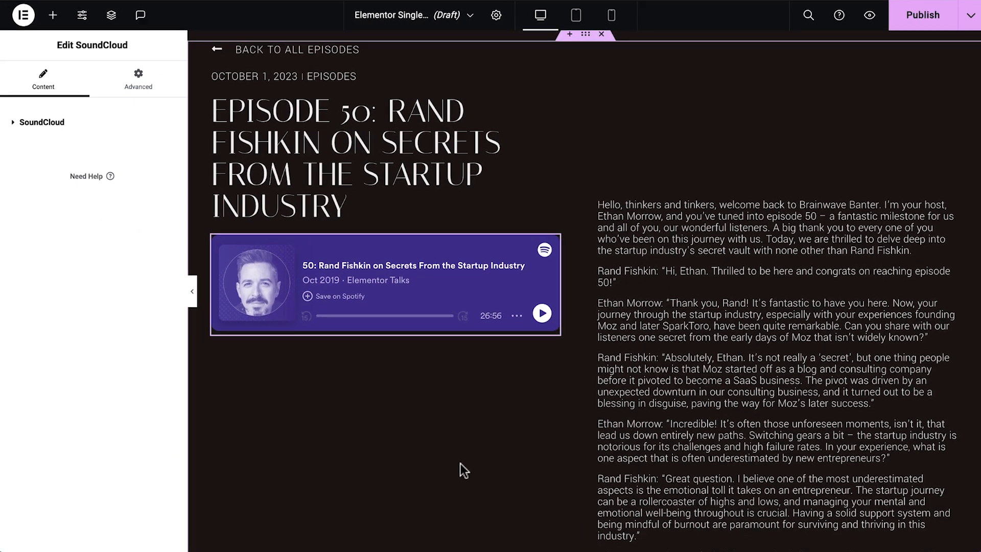
Step: Change the heading above the related episode cards from "More Insights" to "more episodes"
scroll(461, 464, down, 8)
scroll(461, 464, down, 3)
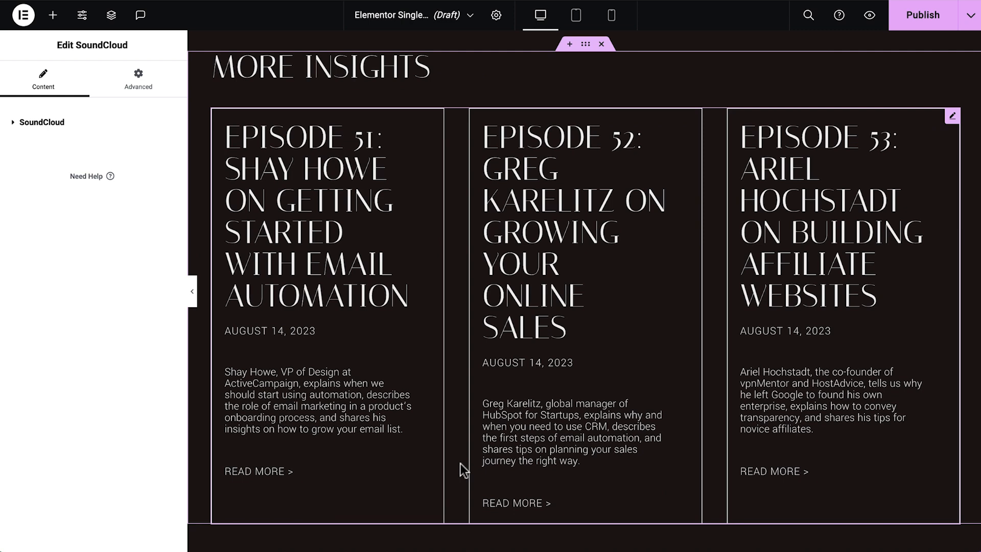
click(430, 67)
double_click(45, 167)
text(episodes)
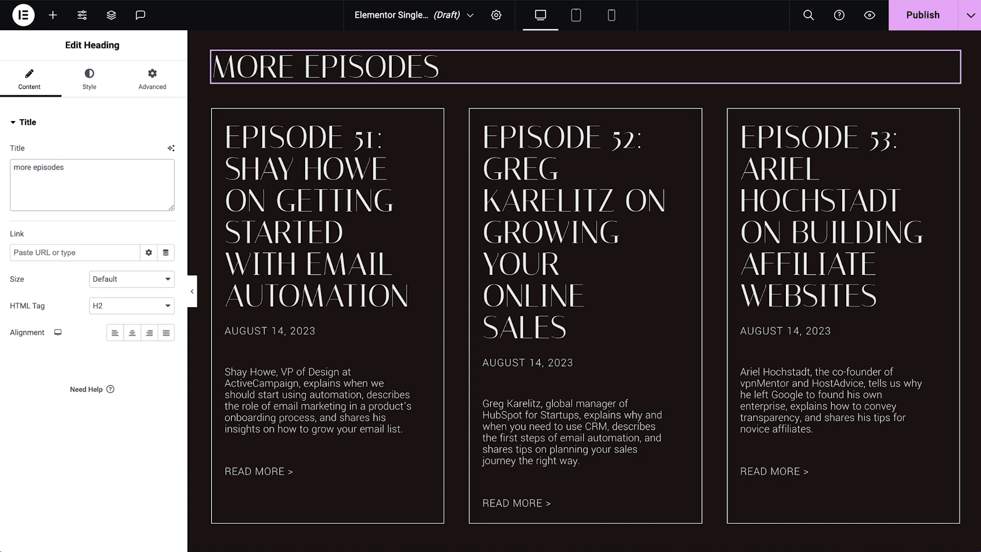
Step: Add a Loop Carousel widget between the More Episodes heading and the cards, and start a new template for it, saving the page changes
click(53, 15)
text(loop)
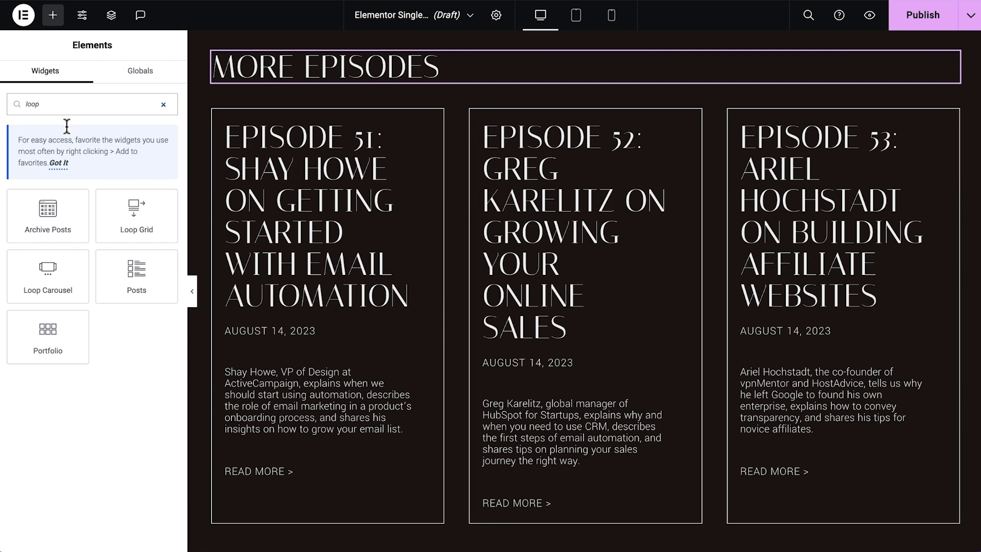
drag(48, 287, 288, 133)
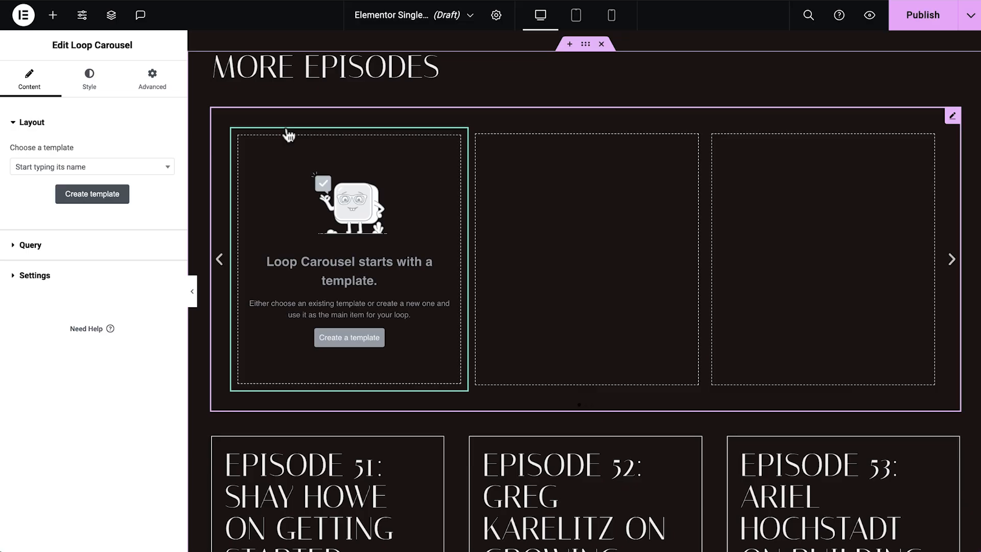
click(367, 340)
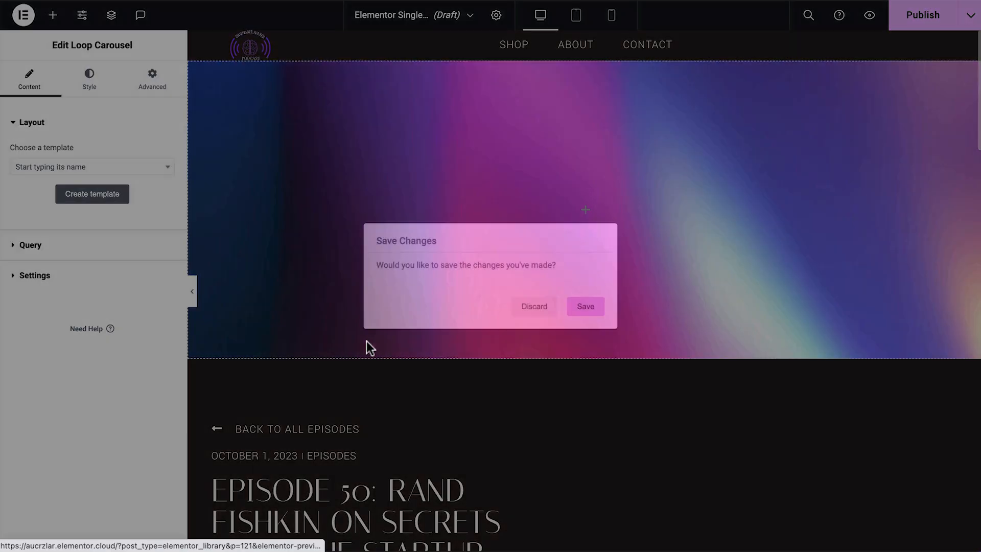
click(595, 308)
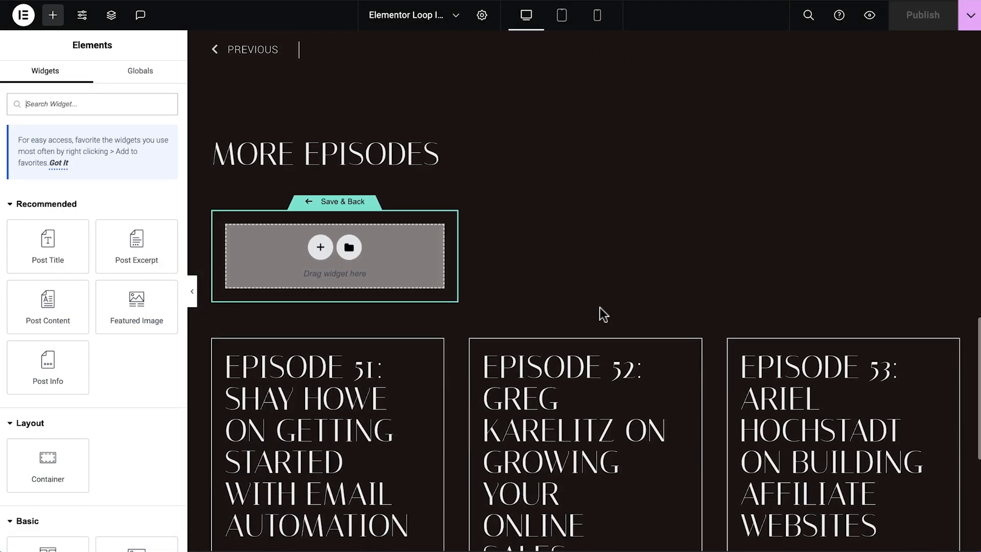
Step: Insert the saved "For The Loop" container template into the loop item and apply its container settings
click(349, 154)
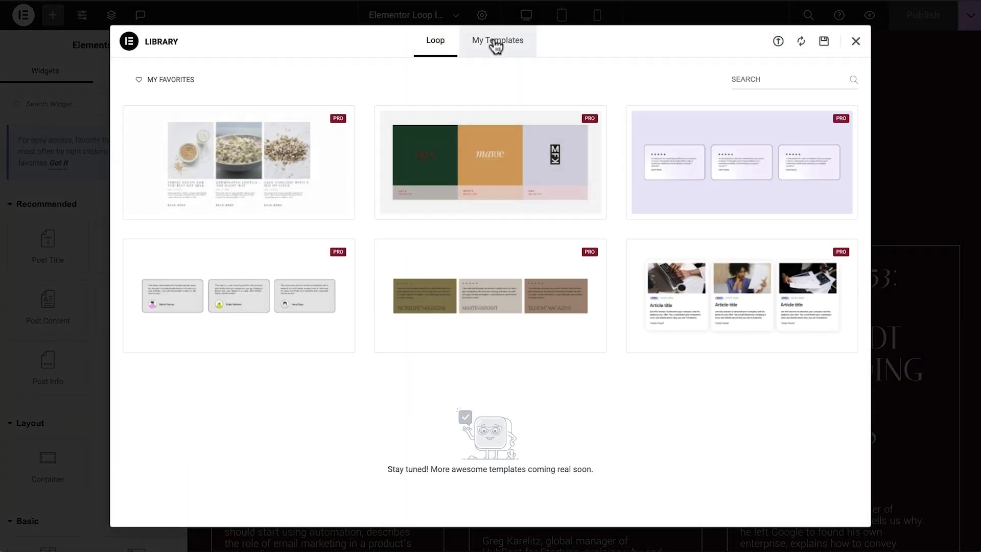
click(498, 41)
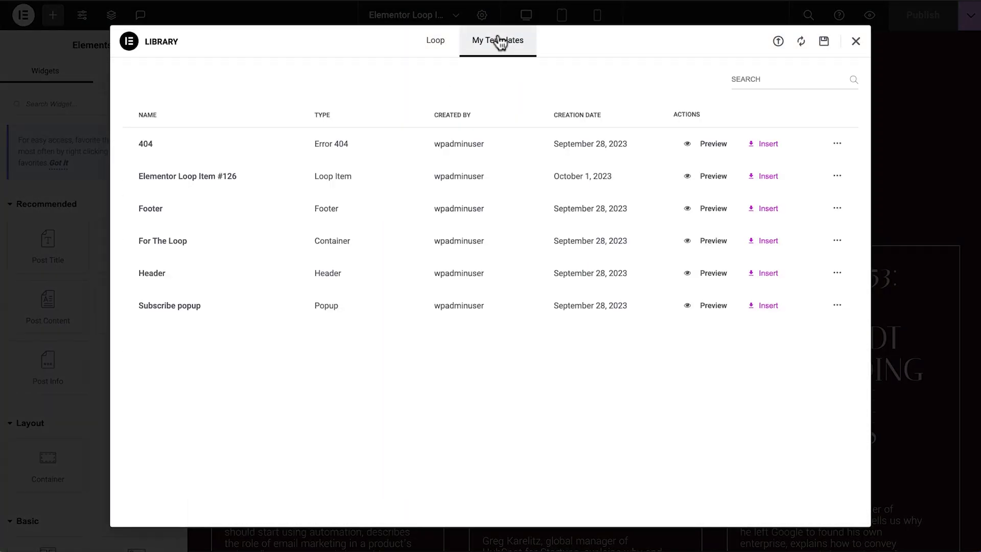
click(766, 249)
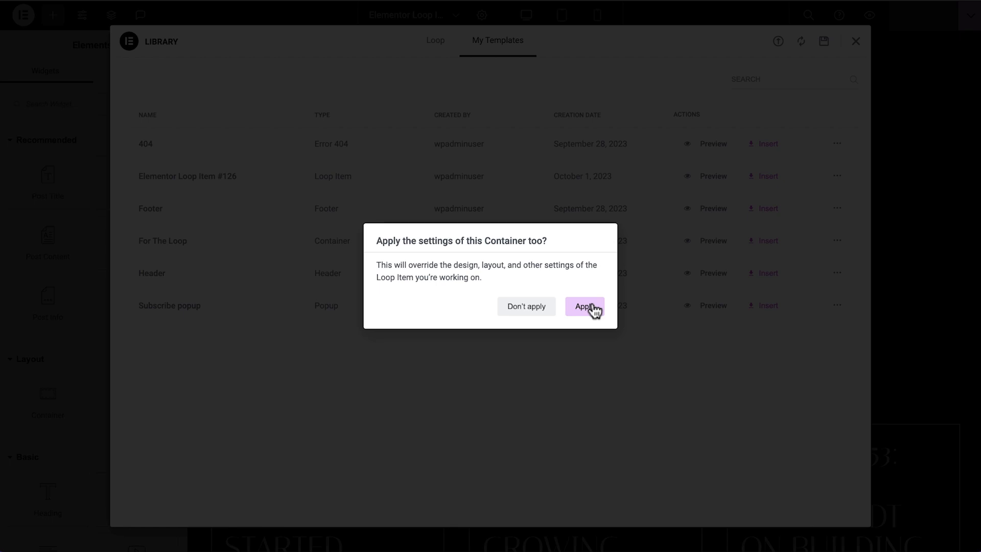
click(585, 307)
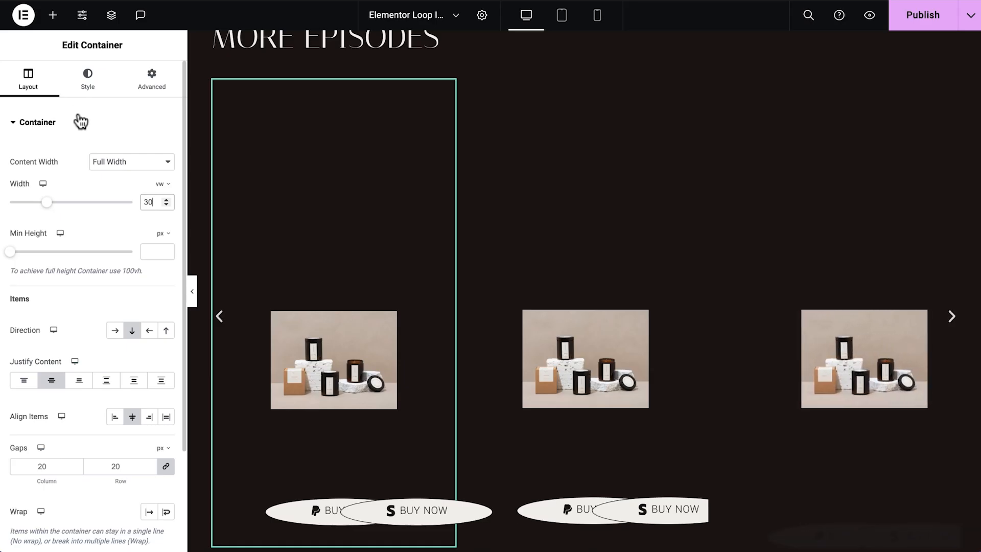
Step: Give the loop item container a Classic background in the global Accent color
click(88, 86)
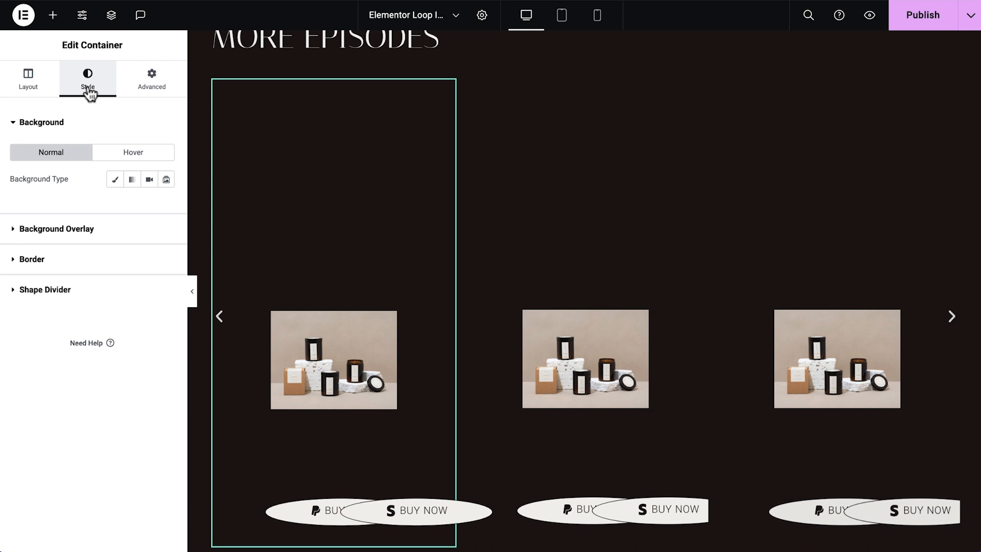
click(113, 182)
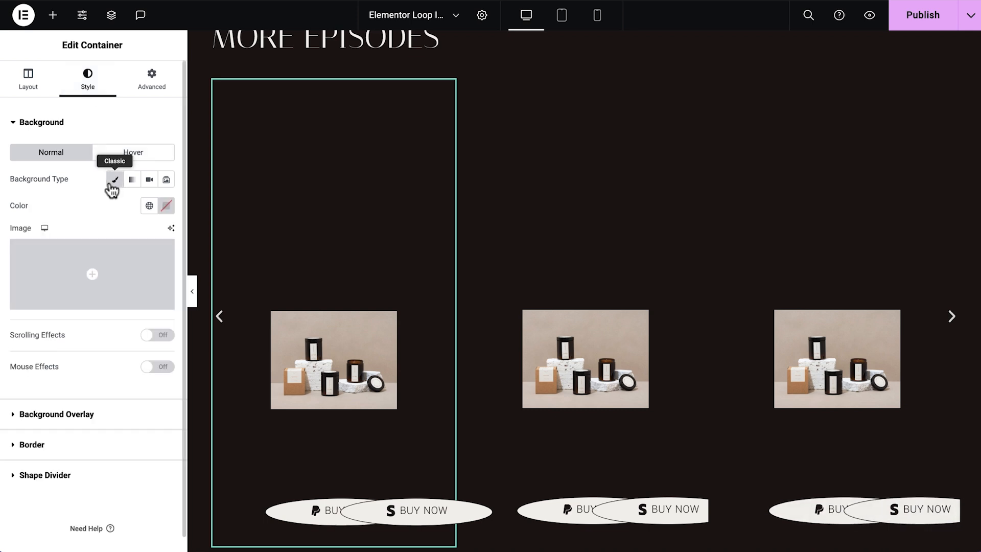
click(150, 209)
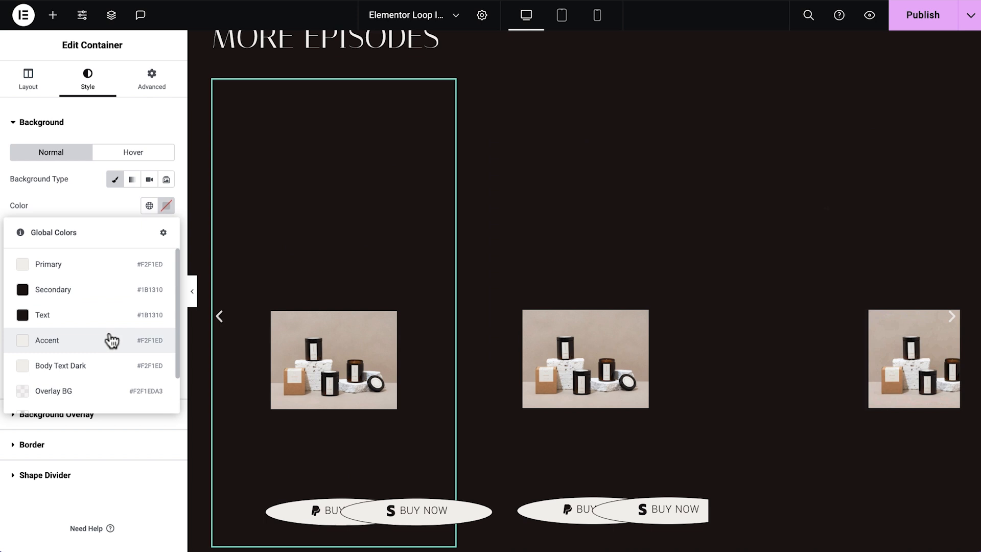
click(112, 340)
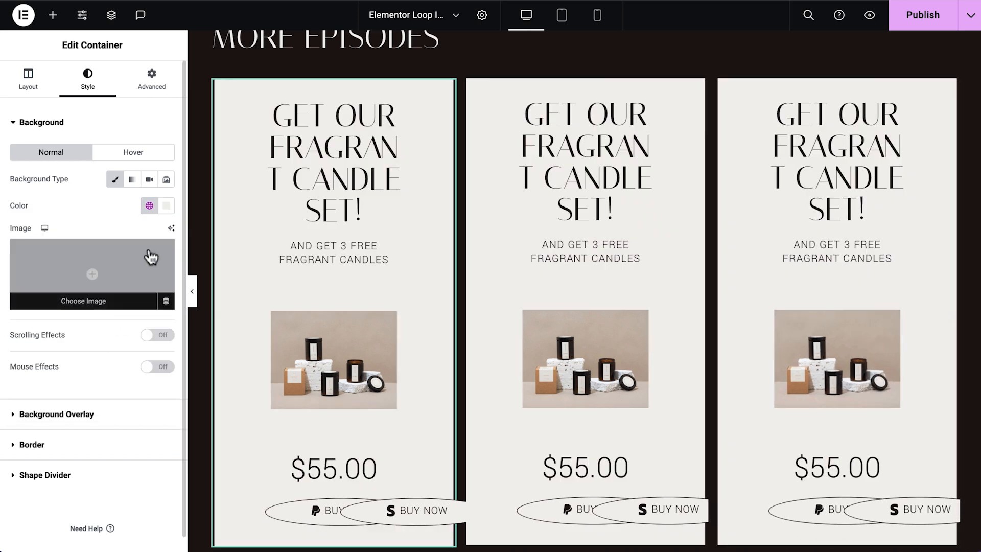
Step: Round the loop item container's corners with a border radius of 16 px on all sides
click(102, 454)
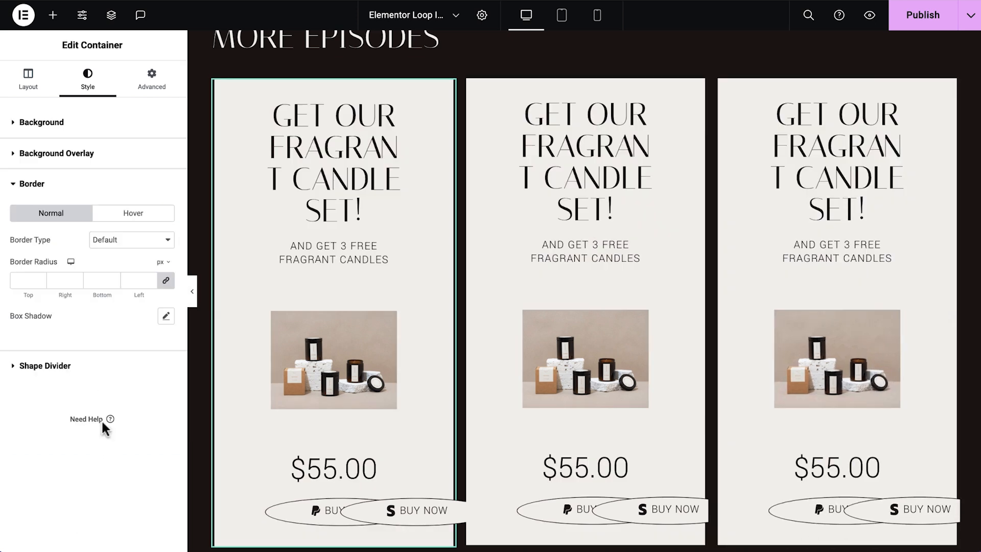
click(24, 280)
text(16)
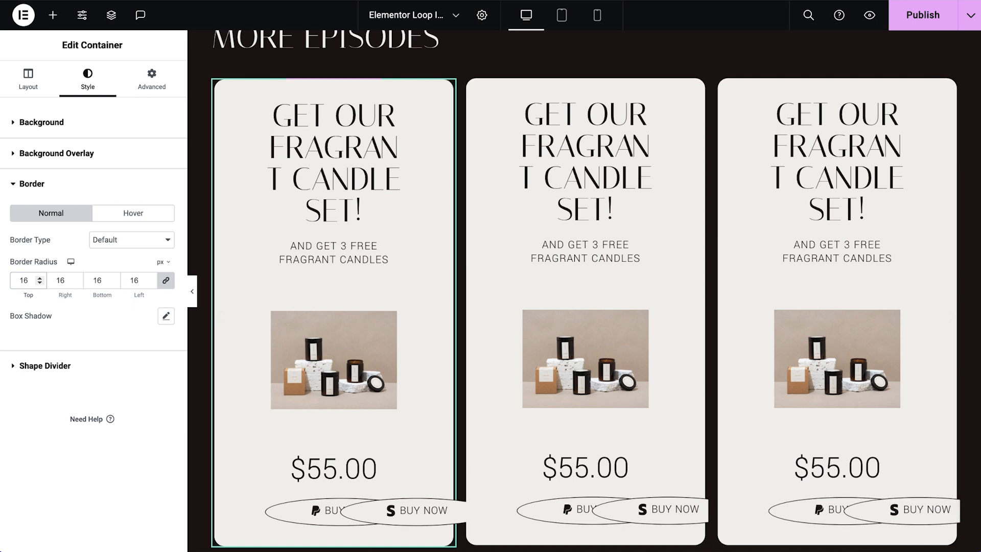
Step: Link the container's padding values and set them to 3% on all sides
click(142, 88)
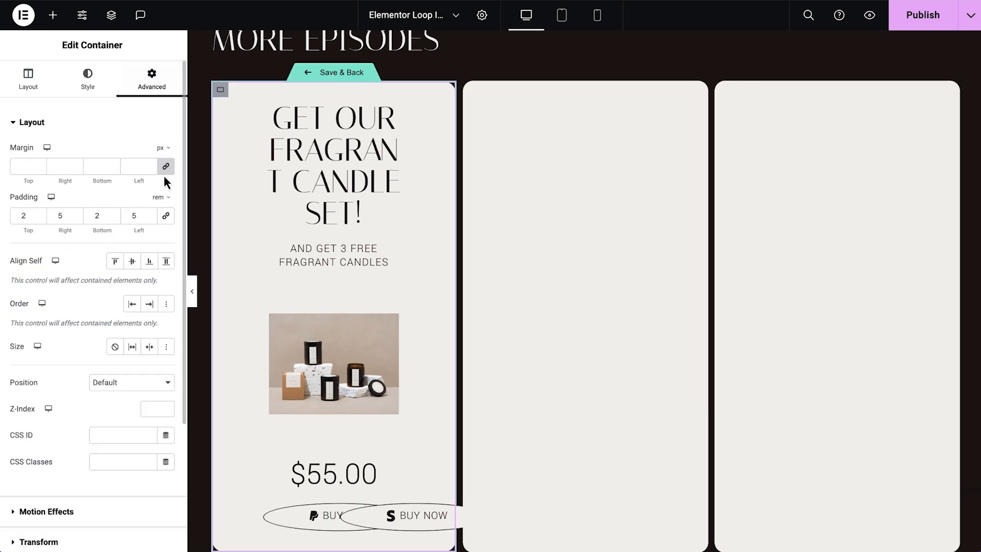
click(166, 218)
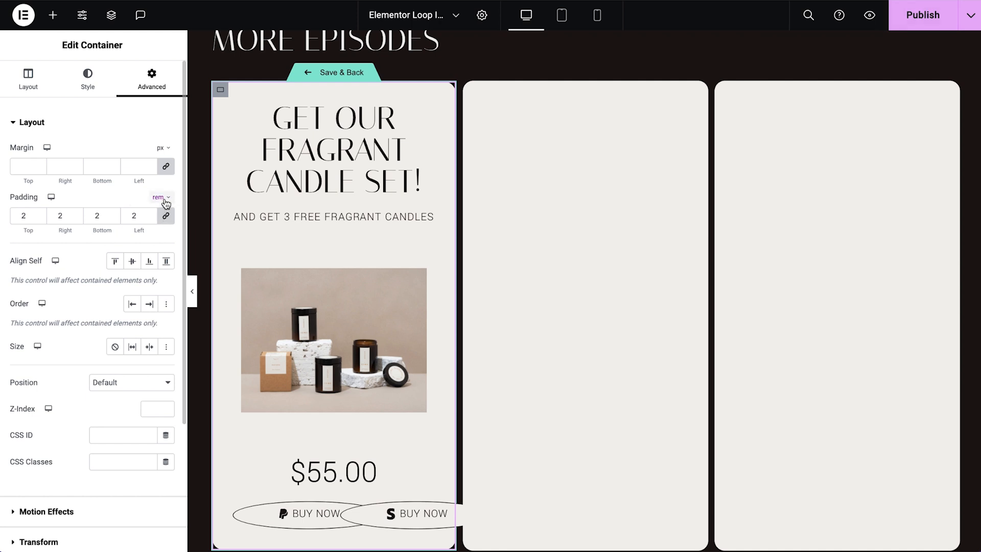
click(163, 199)
click(163, 210)
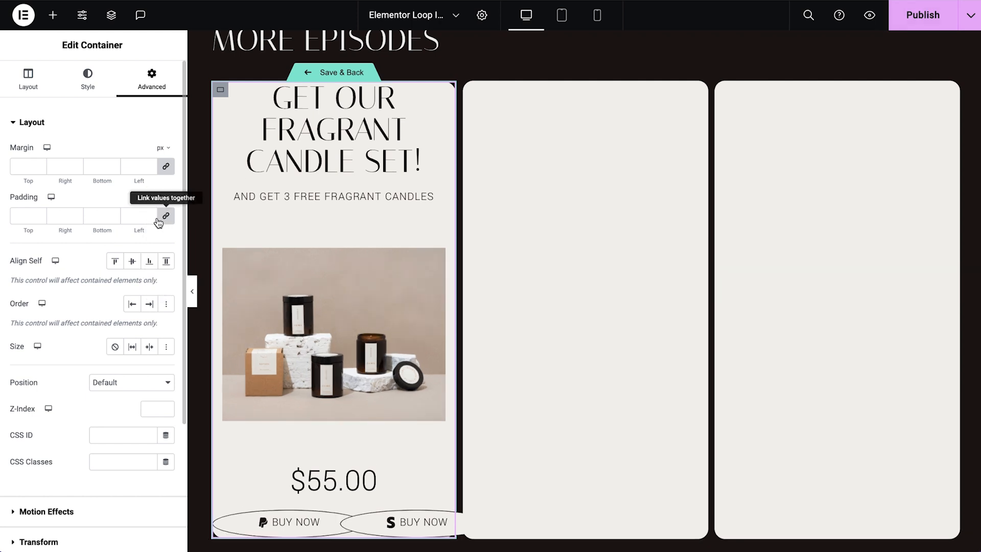
click(24, 216)
text(3)
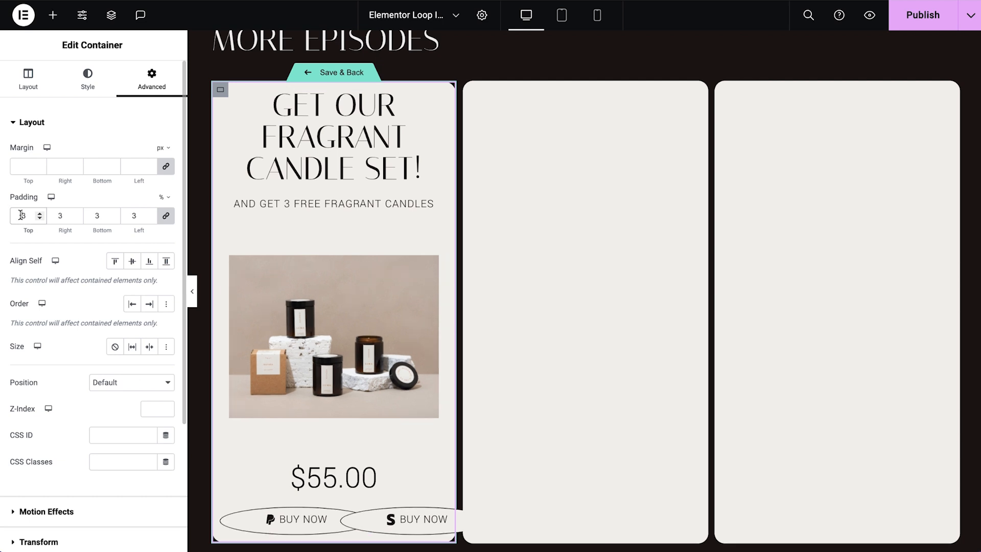
Step: Link the loop card's main heading dynamically to the Post Title
click(327, 153)
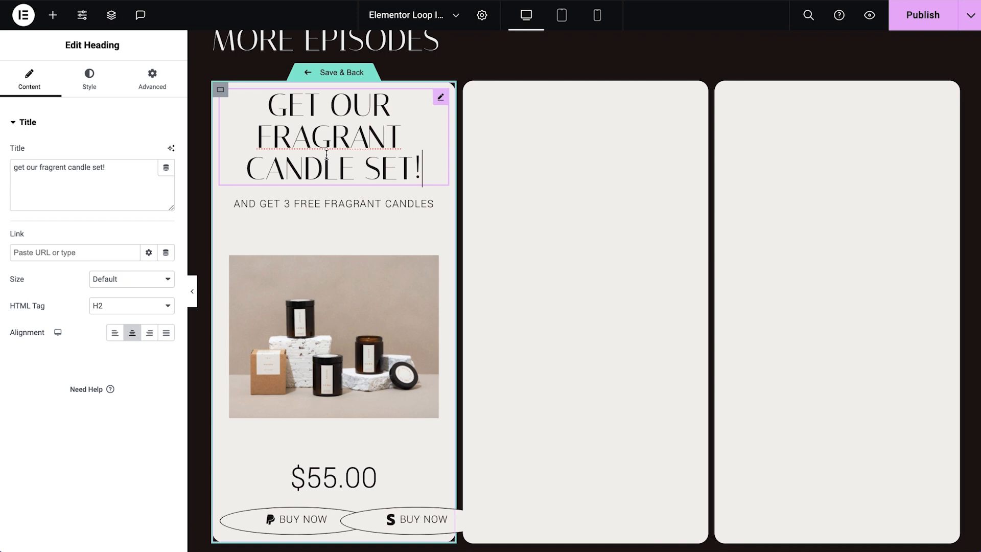
click(166, 168)
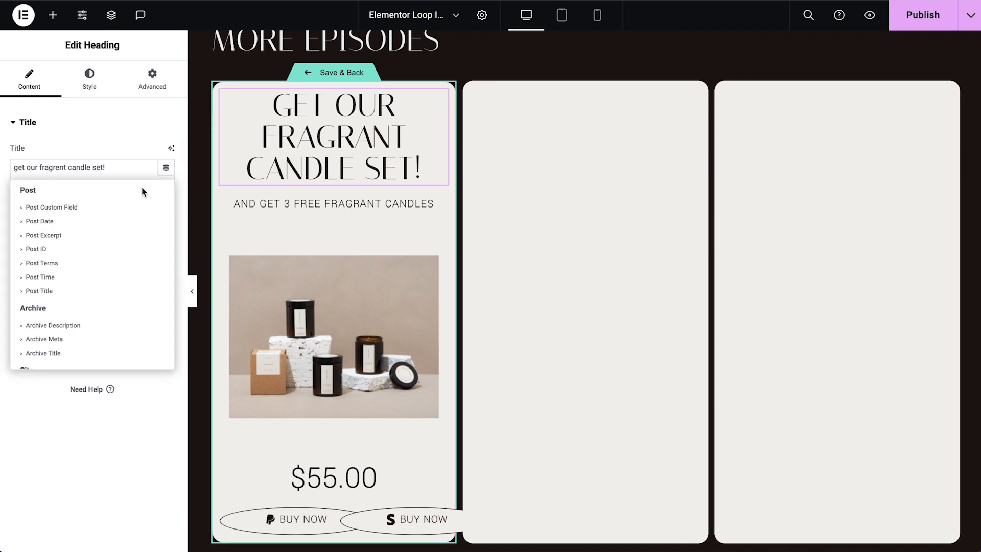
click(91, 290)
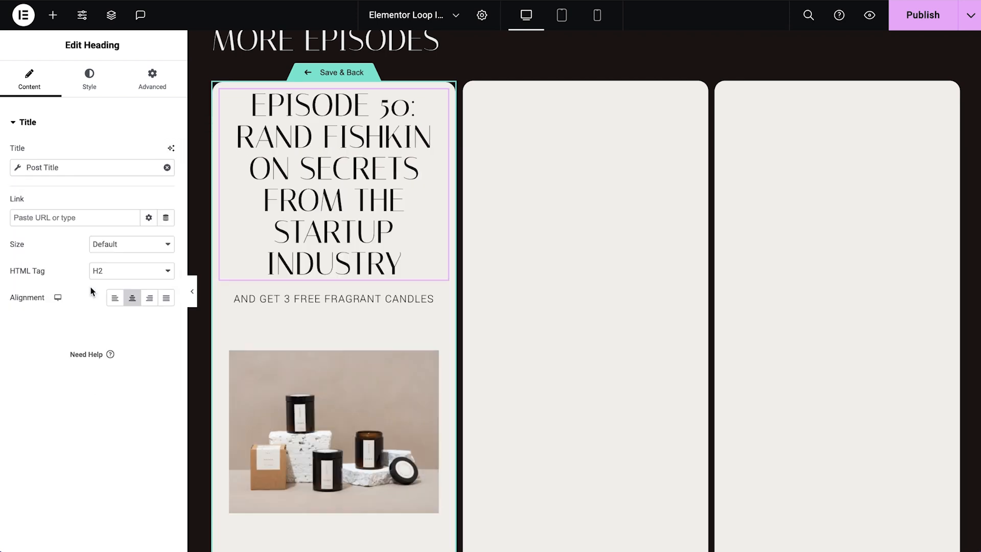
Step: Set the loop card's main heading typography size to 24 px
click(89, 79)
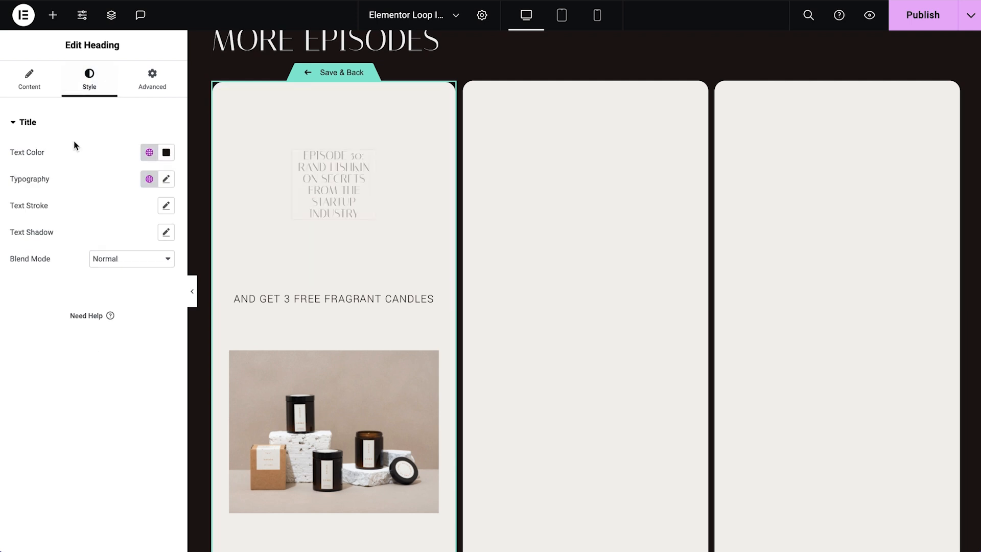
click(149, 179)
click(115, 245)
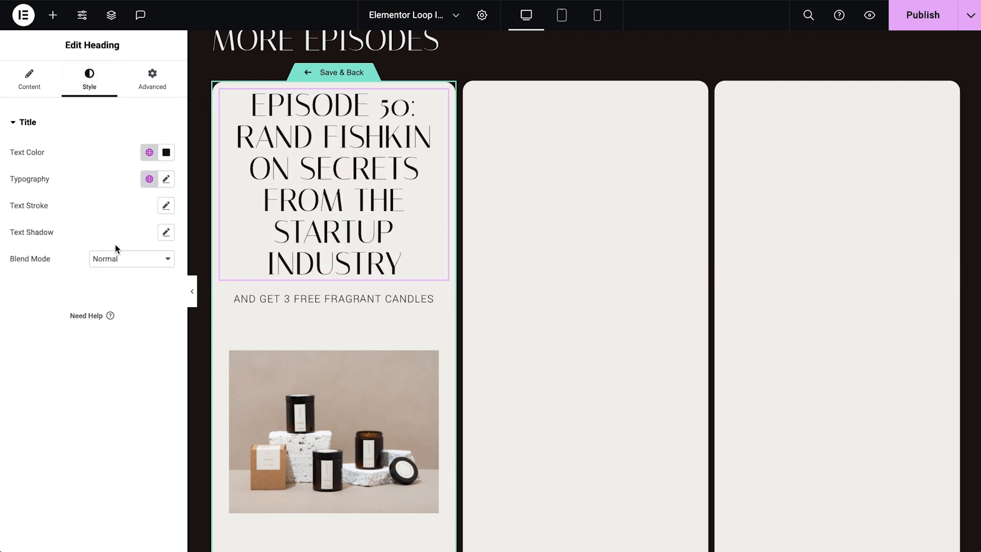
click(166, 180)
text(24)
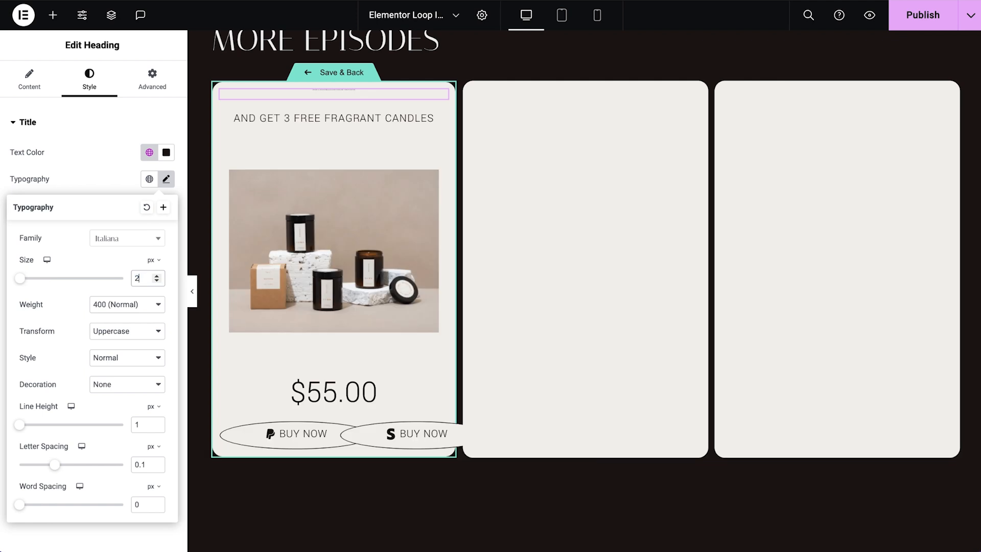
Step: Link the card's subheading dynamically to the Post Excerpt and apply the global sentence-case body text typography to it
click(289, 158)
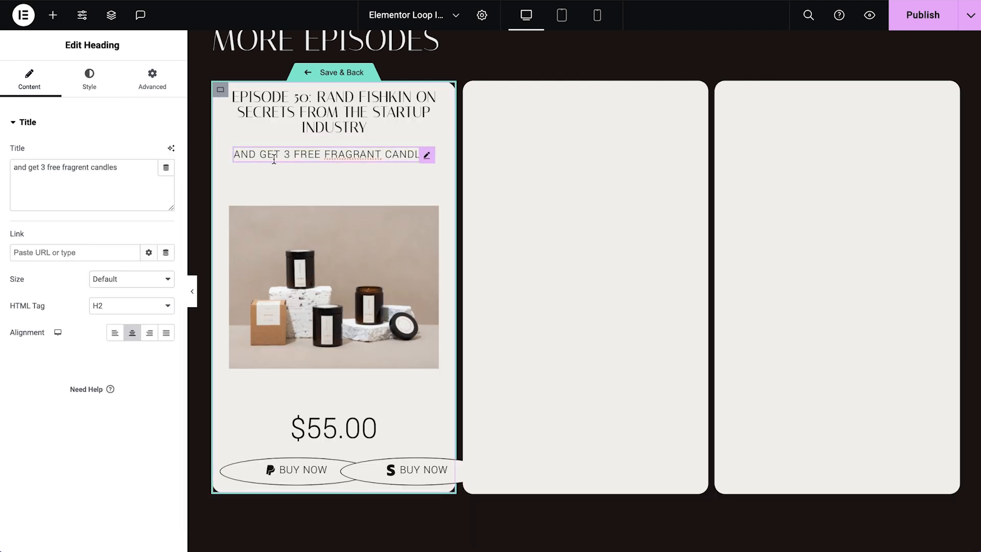
click(165, 167)
click(113, 234)
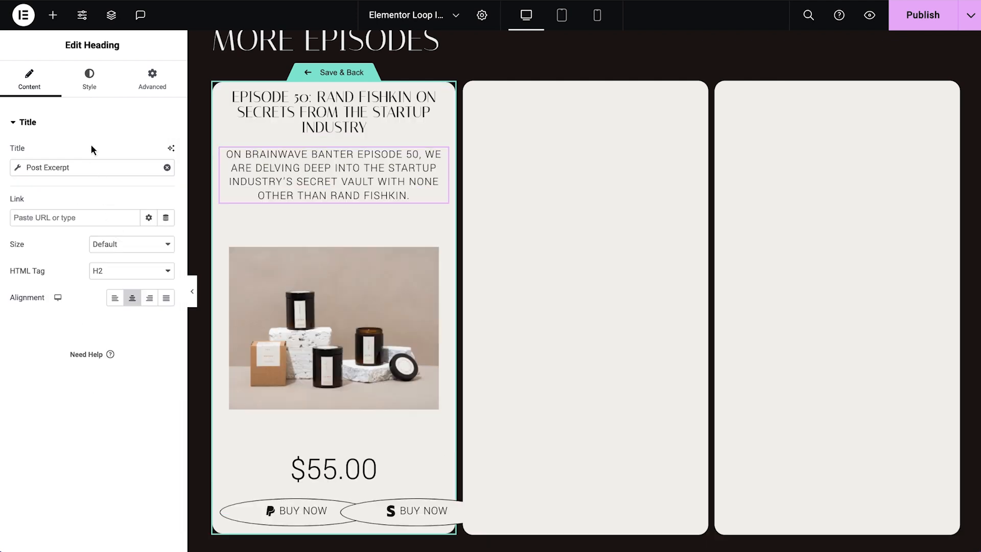
click(88, 81)
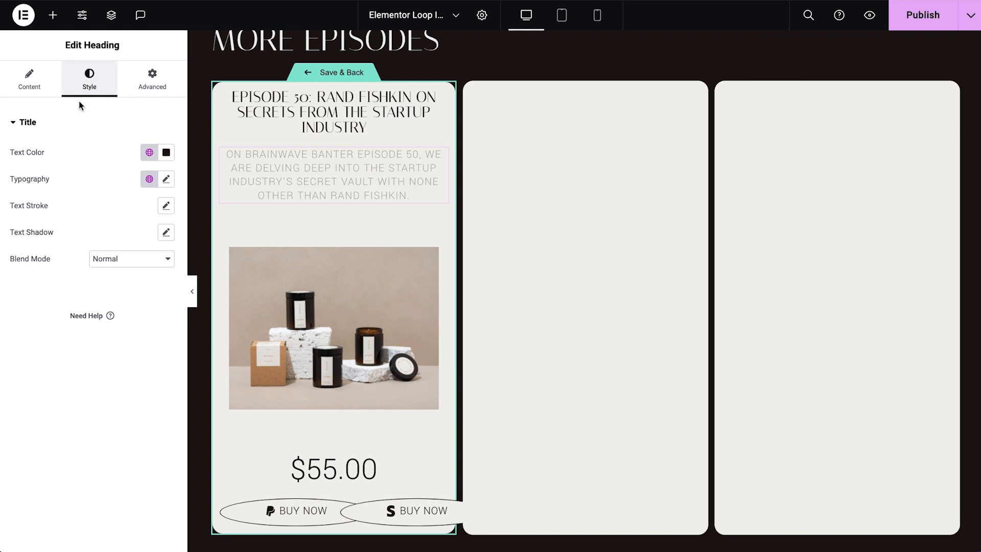
click(148, 179)
click(104, 307)
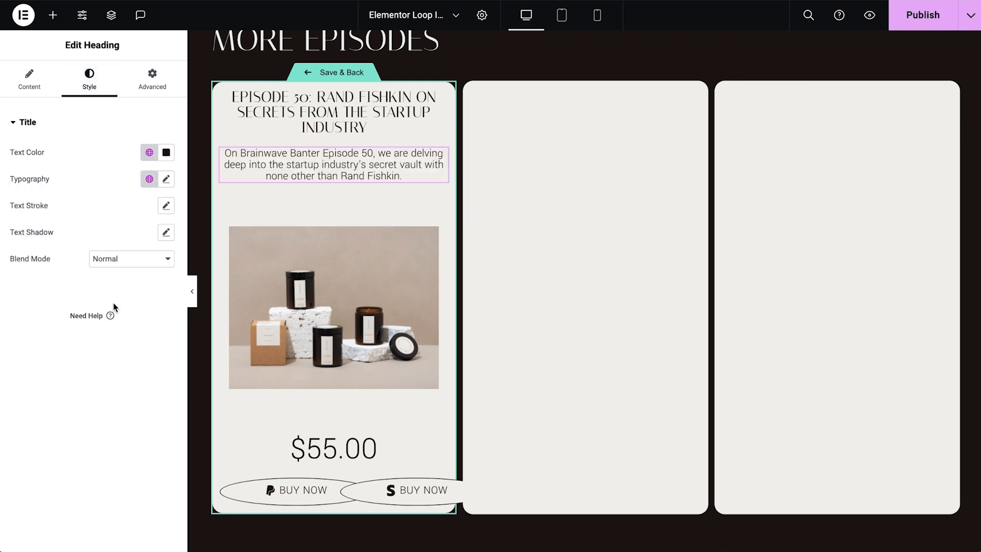
Step: Delete the candle image from the loop card and add a SoundCloud widget above the card's title
right_click(306, 273)
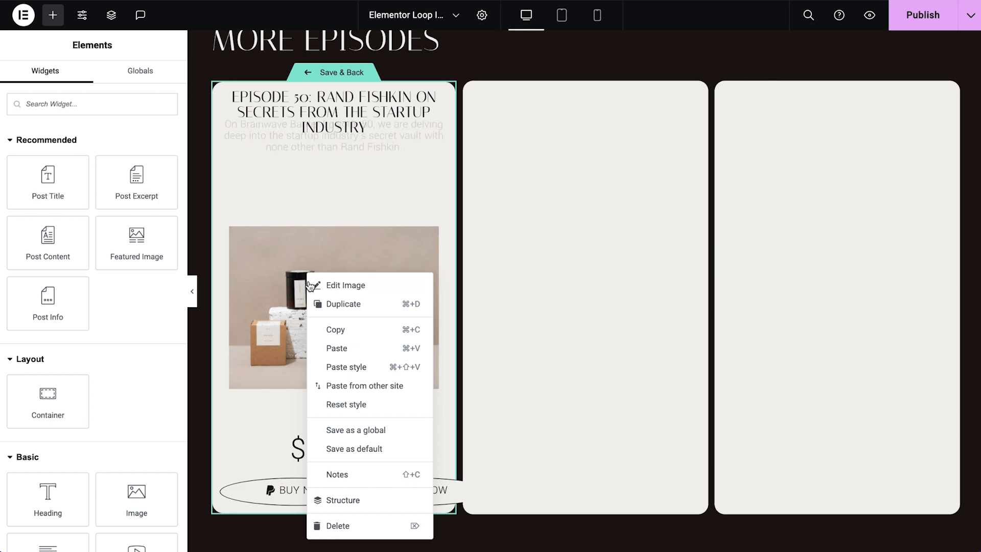
click(365, 530)
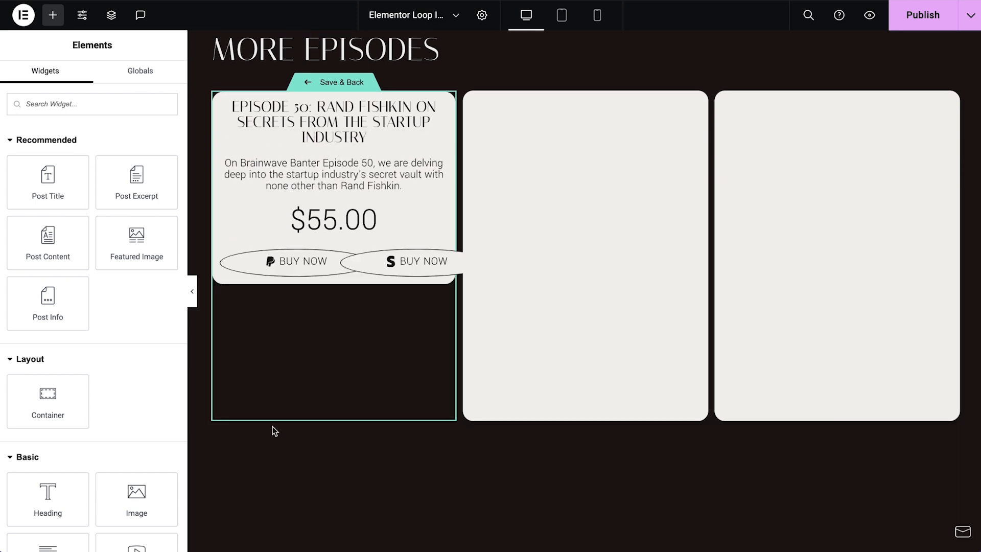
click(91, 105)
text(sound)
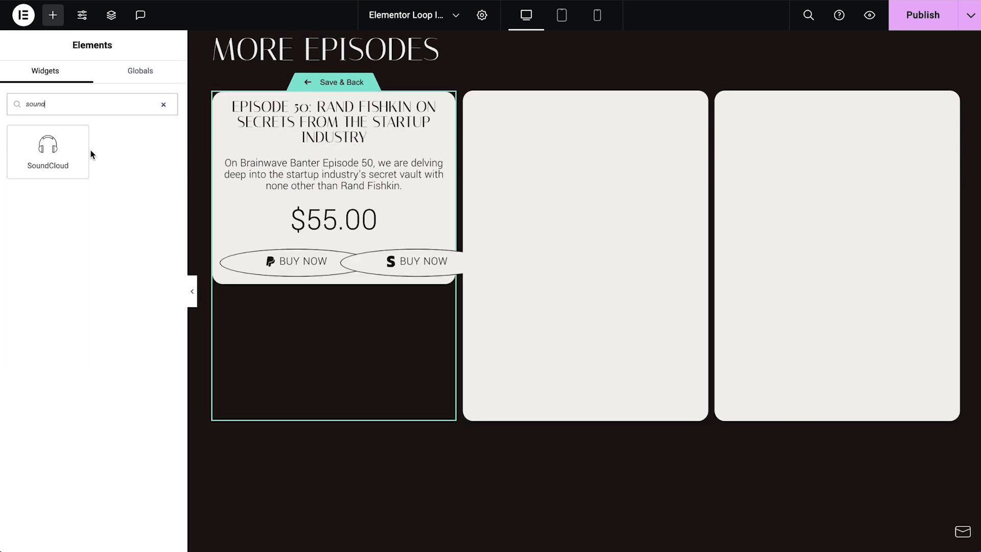
drag(39, 162, 261, 127)
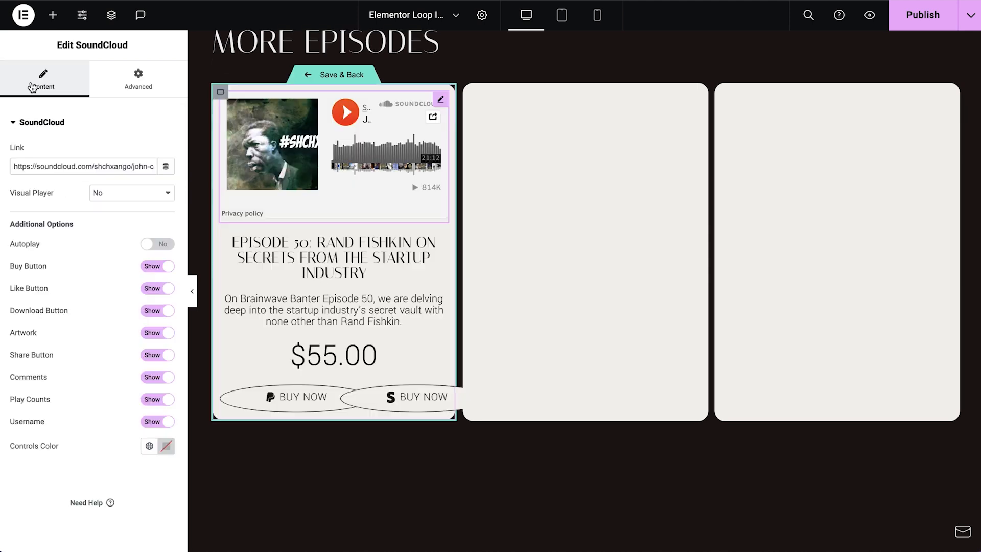
Step: Link the SoundCloud widget's URL dynamically to the Post Custom Field with the Audio URL key
click(165, 166)
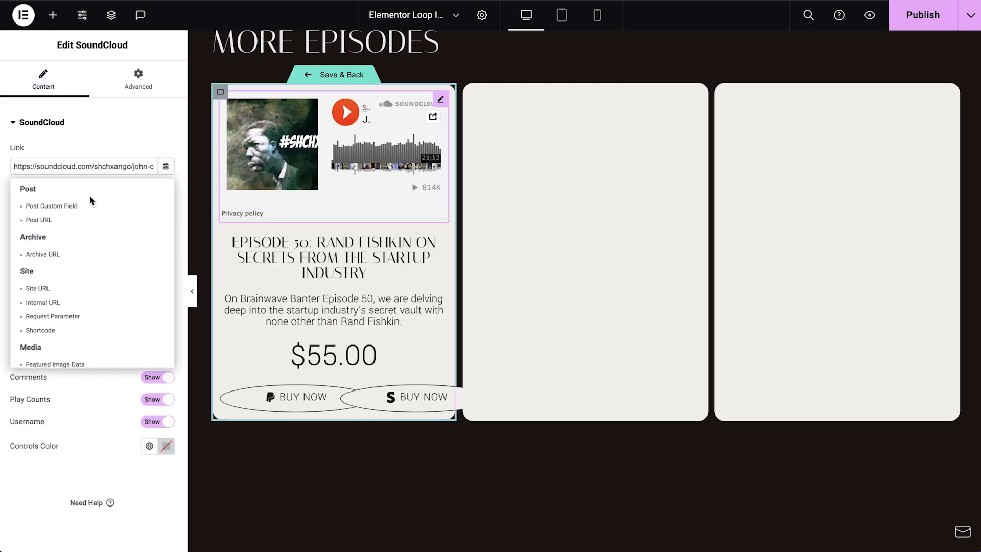
click(69, 207)
click(110, 225)
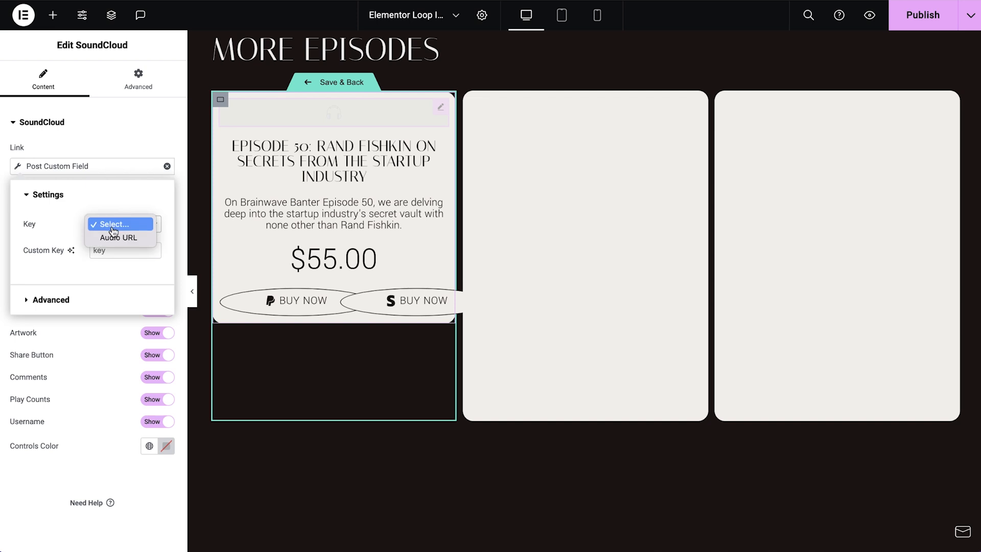
click(116, 238)
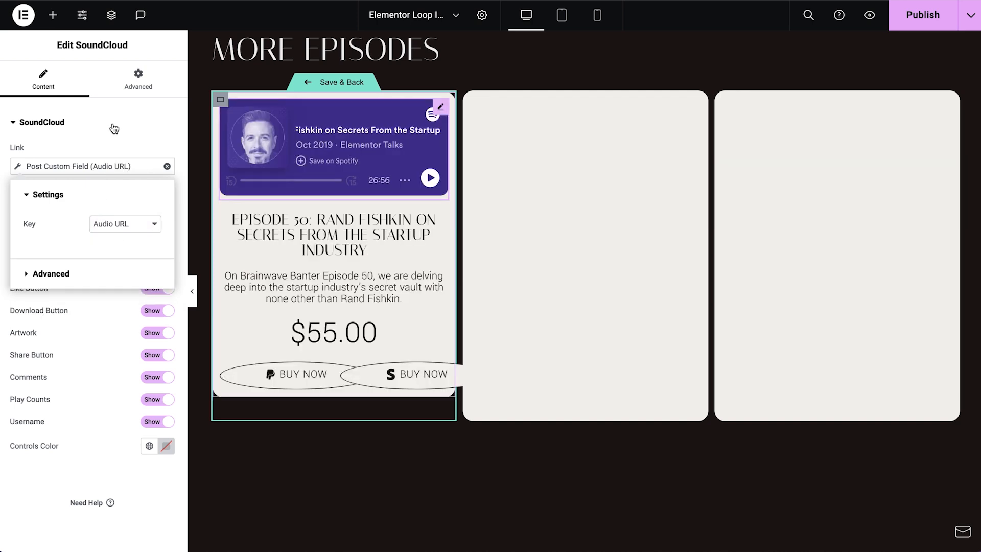
click(113, 125)
Step: Delete the $55.00 price heading from the loop card and set the buttons container's direction to vertical column
right_click(373, 331)
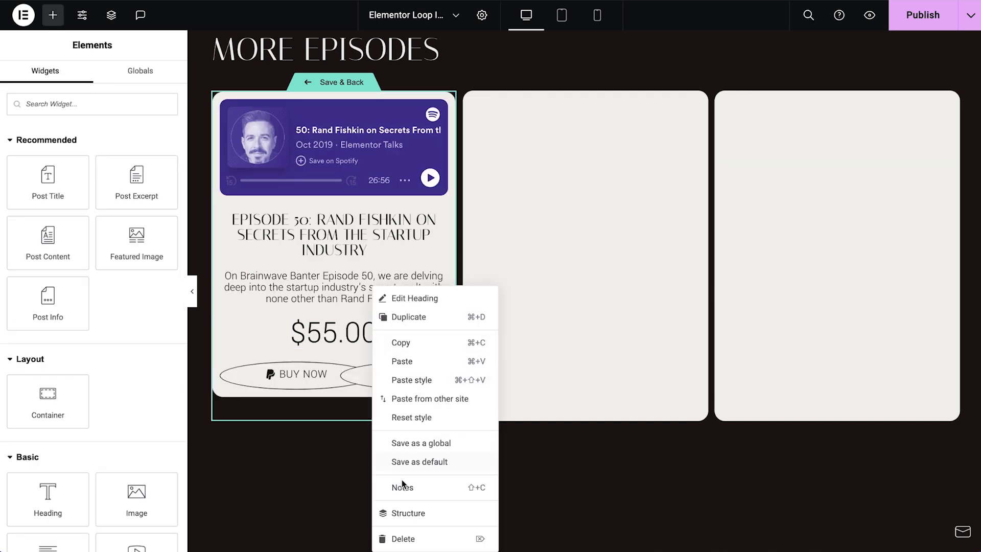
click(403, 539)
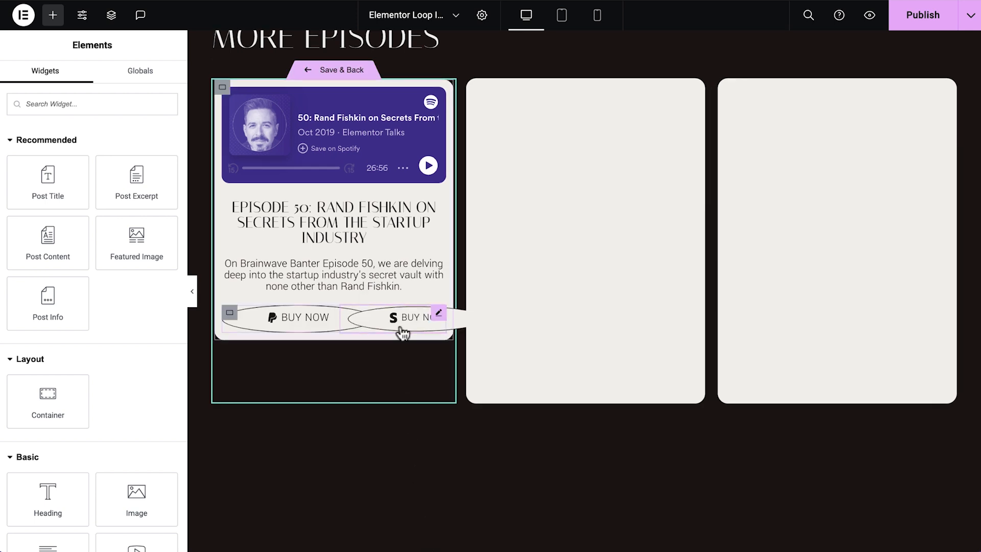
click(230, 313)
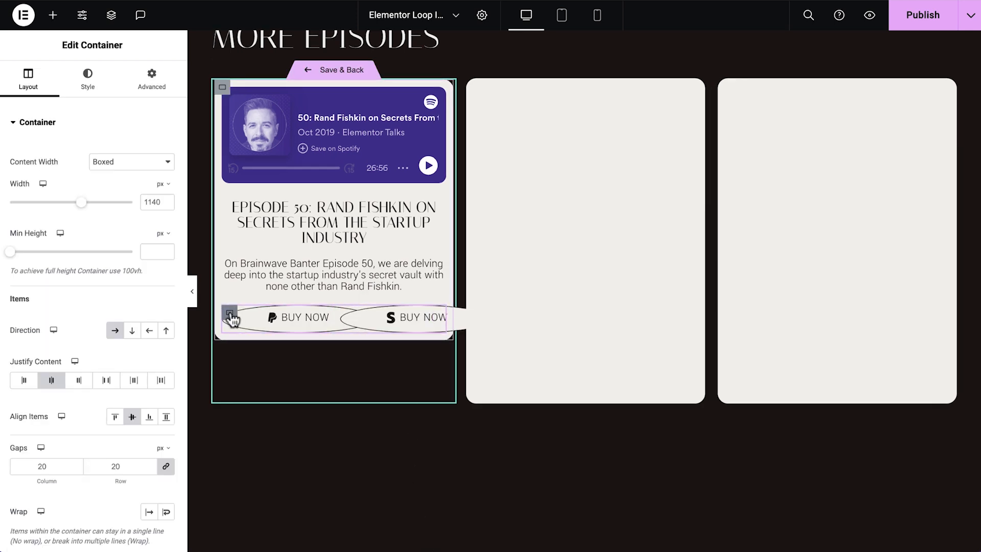
click(131, 331)
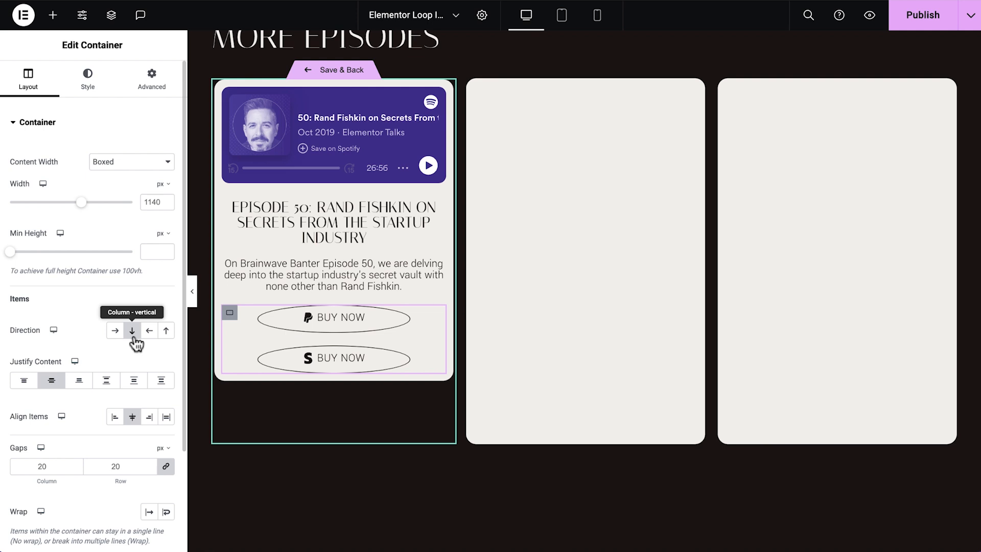
Step: Delete the Stripe button from the loop card and paste the account e-mail into the remaining PayPal button's settings
right_click(401, 364)
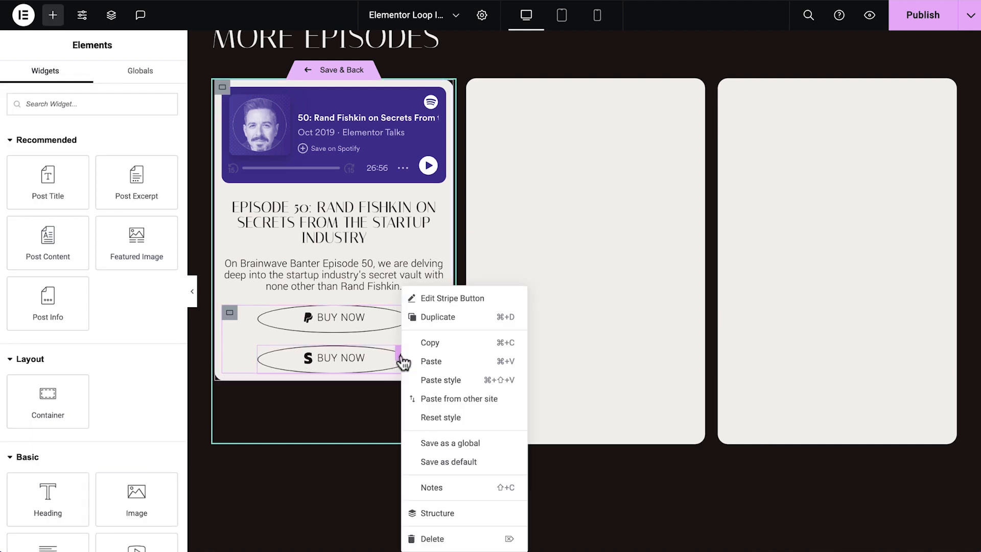
click(445, 539)
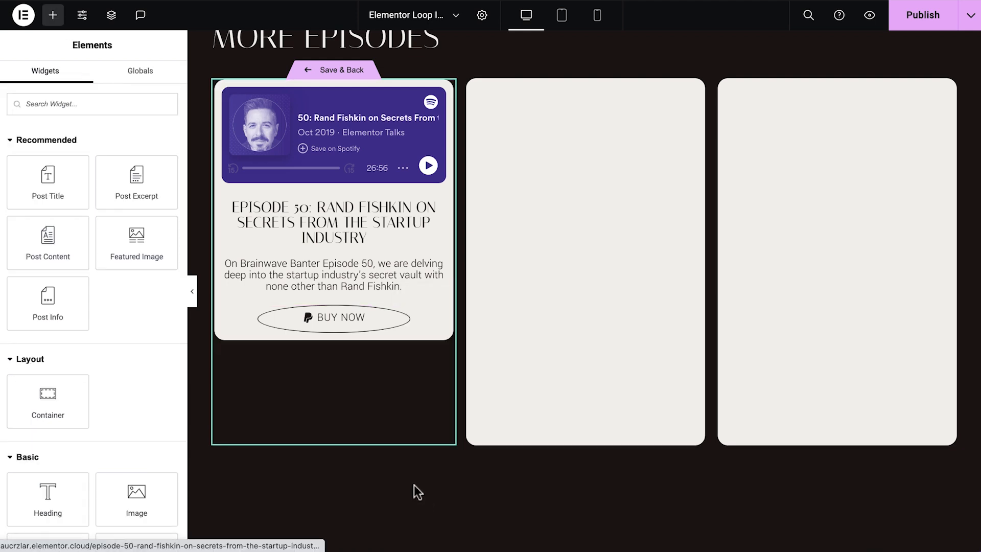
click(387, 325)
click(123, 168)
key(ctrl+v)
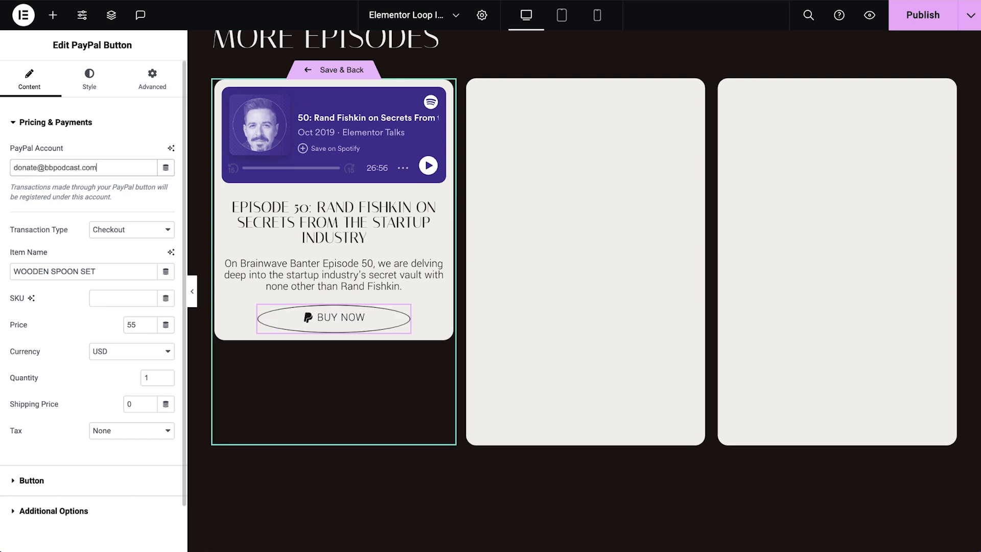
Step: Configure the PayPal button as a Donation with Post Title as item name and a fixed amount of 15 USD
click(164, 231)
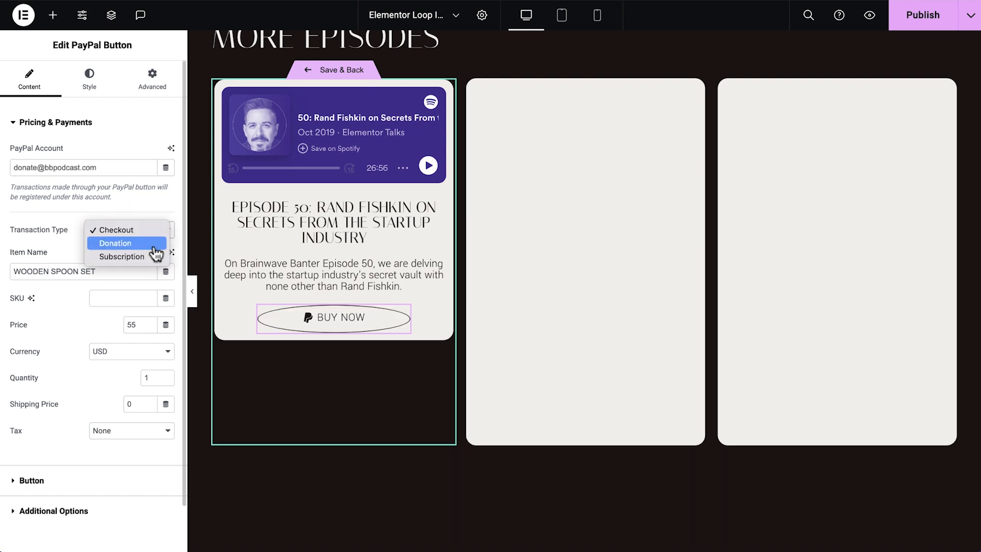
click(153, 244)
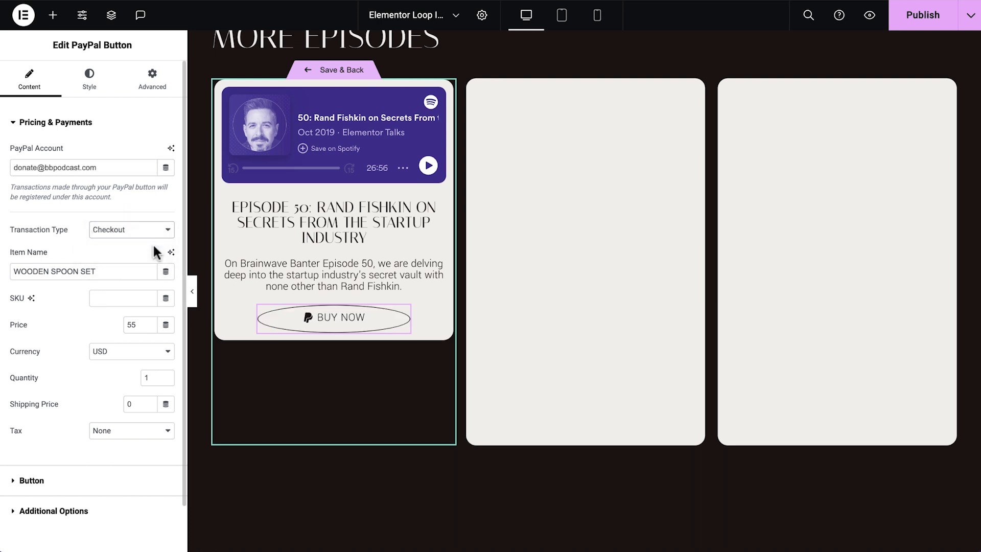
click(166, 272)
click(91, 397)
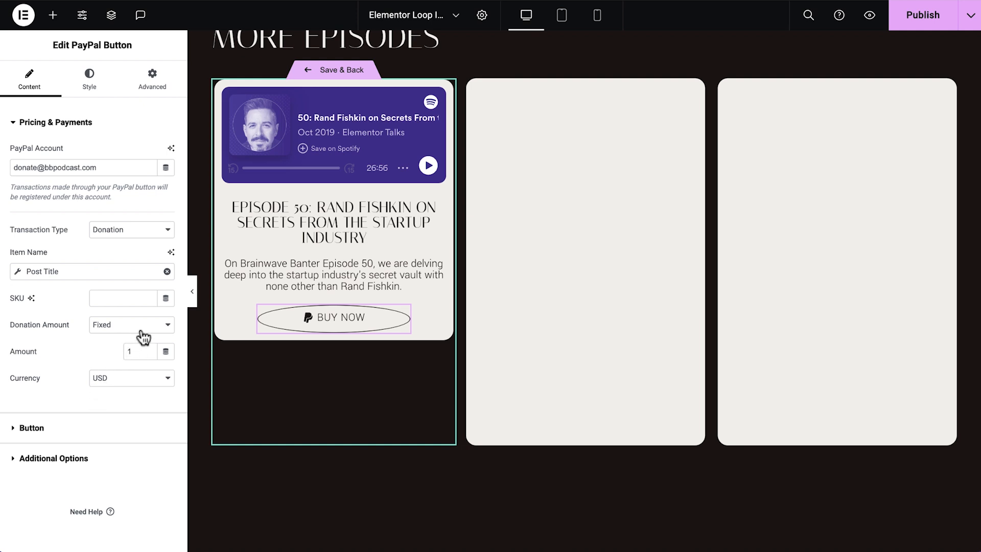
text(5)
click(140, 378)
click(145, 379)
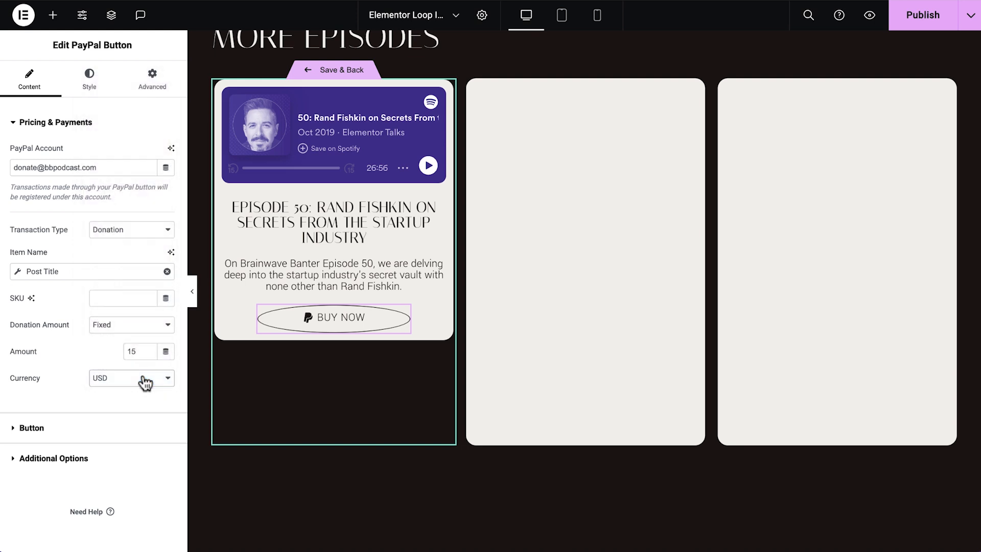
Step: Change the PayPal button's text to "support us now" and open its style settings
click(137, 429)
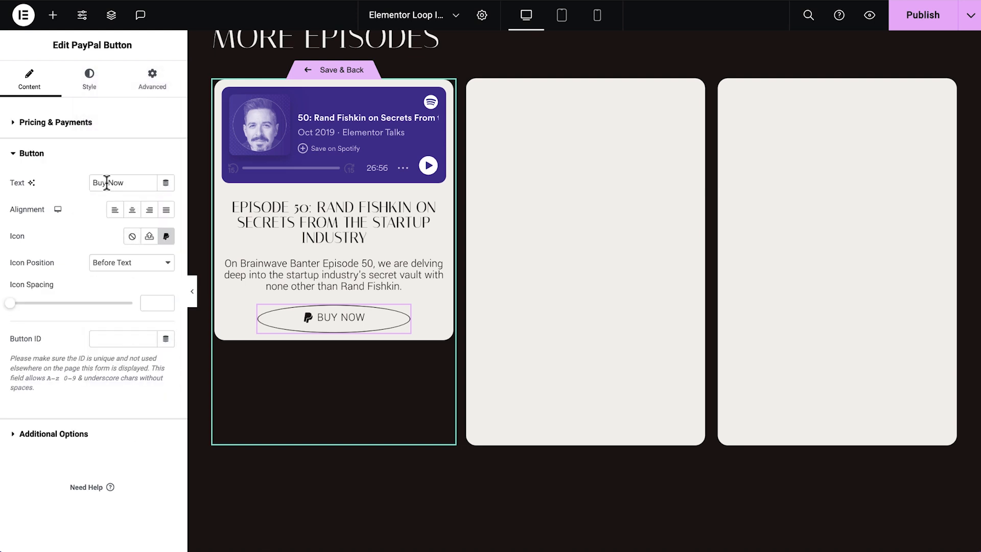
drag(103, 182, 152, 183)
text(support us now)
click(109, 88)
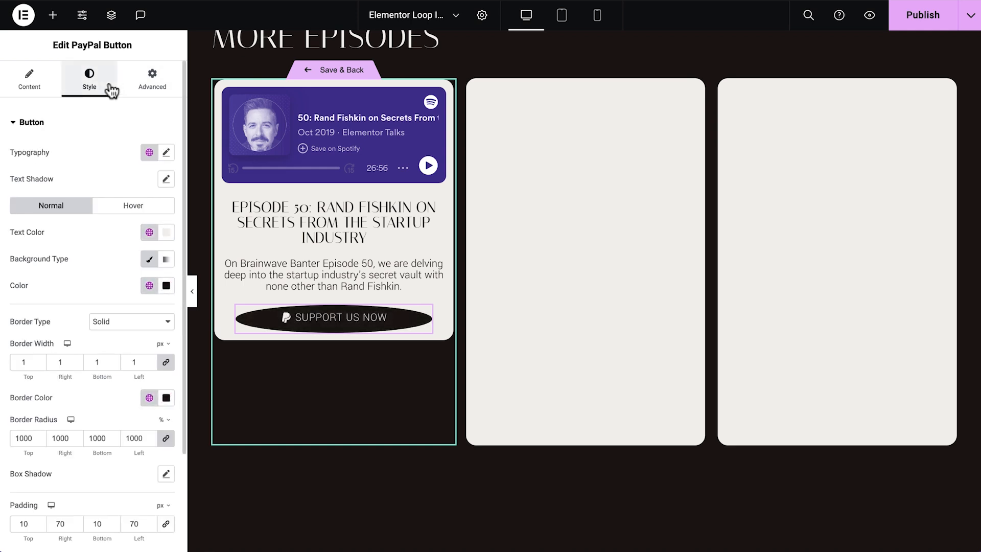
Step: Add a Button widget below the PayPal button in the loop card
click(52, 15)
click(29, 104)
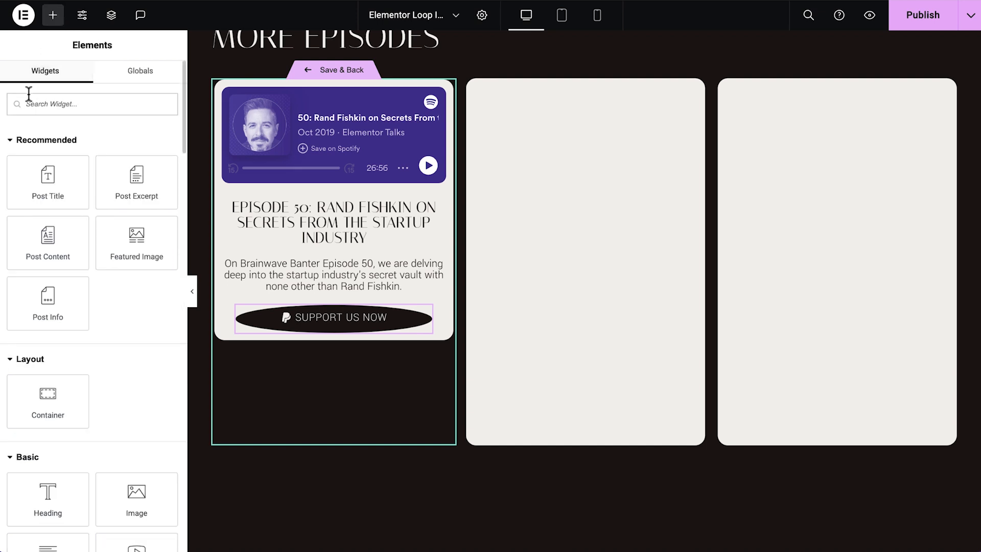
text(button)
drag(39, 164, 271, 321)
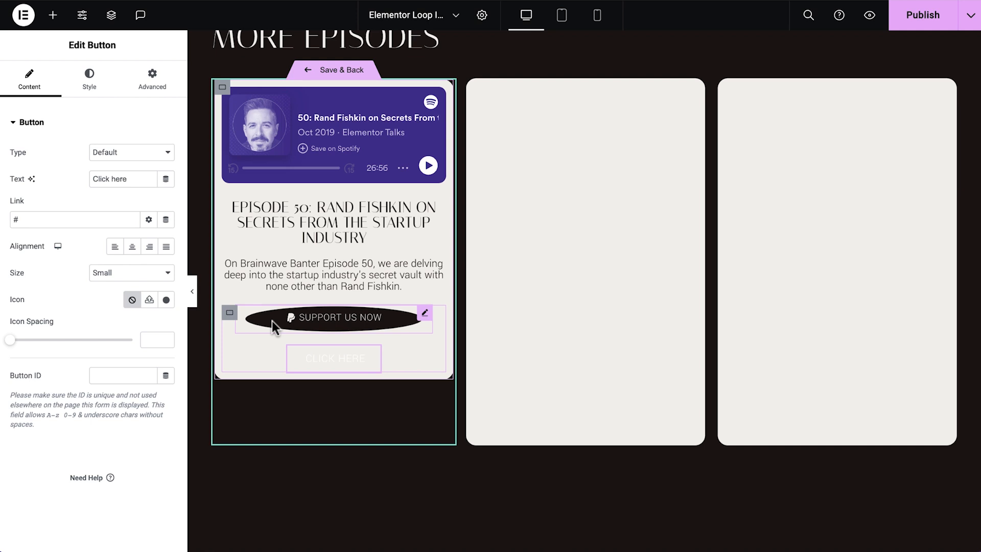
Step: Copy the PayPal button's style and apply it to the new button below
right_click(265, 326)
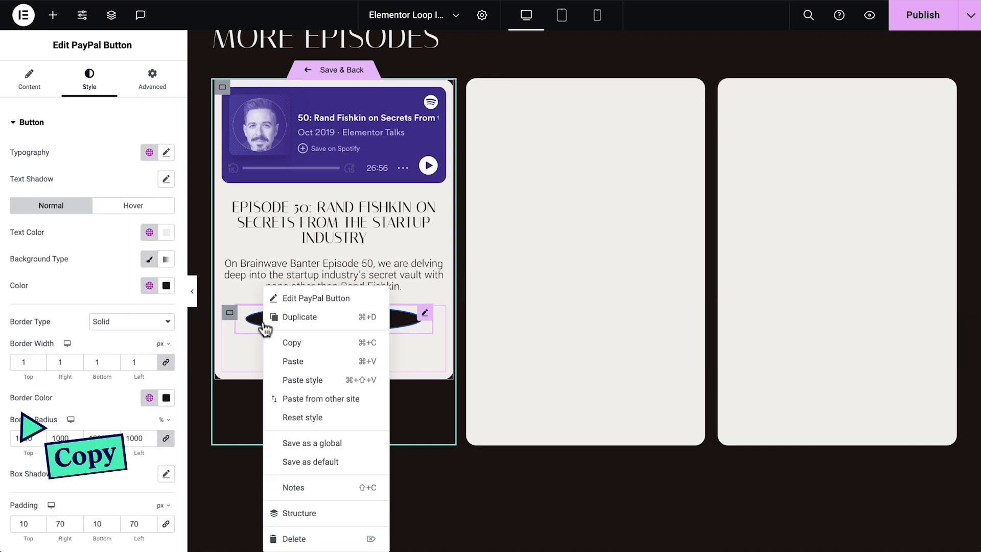
click(287, 341)
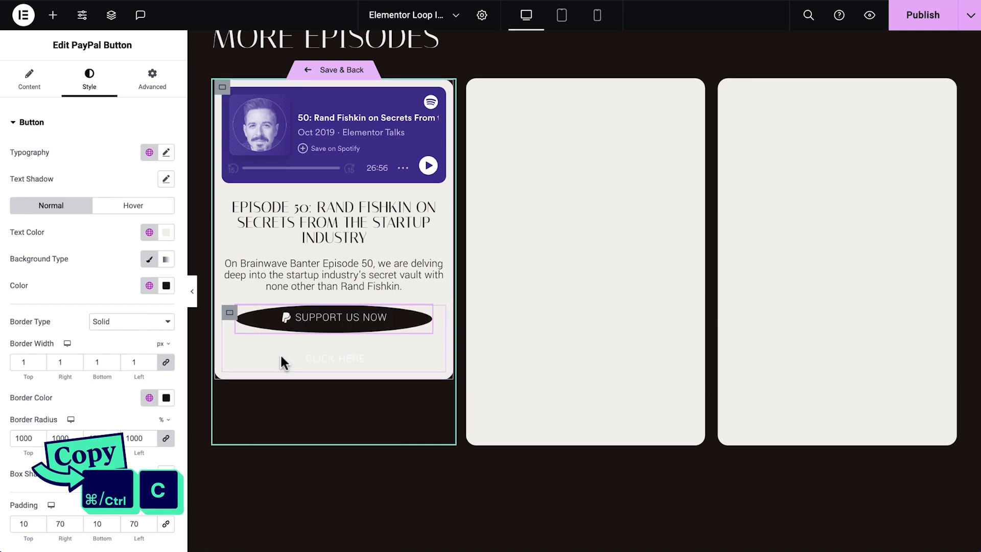
right_click(324, 357)
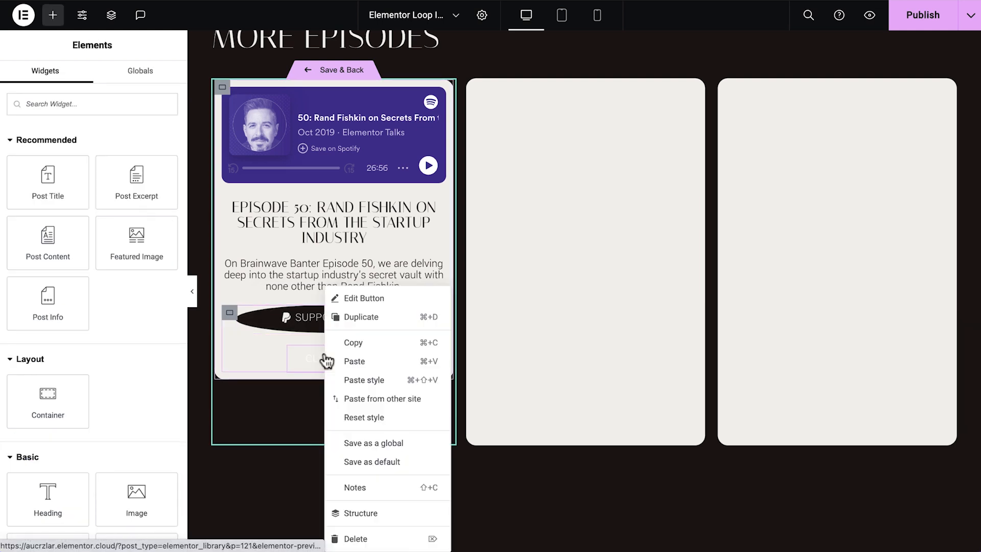
click(360, 381)
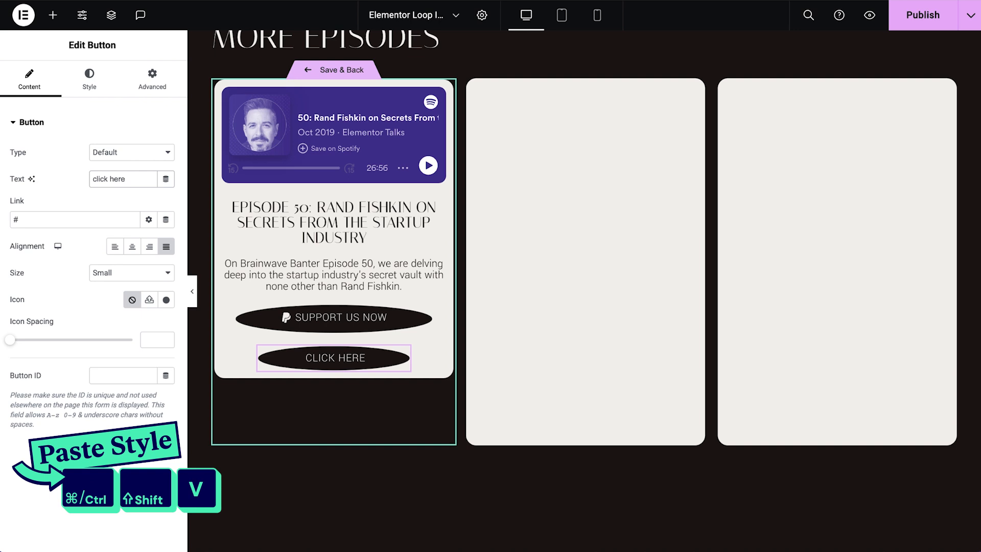
Step: Set the new button's text to "view transcript" and link it dynamically to the Post URL
triple_click(143, 179)
text(view transcript)
key(Tab)
click(166, 221)
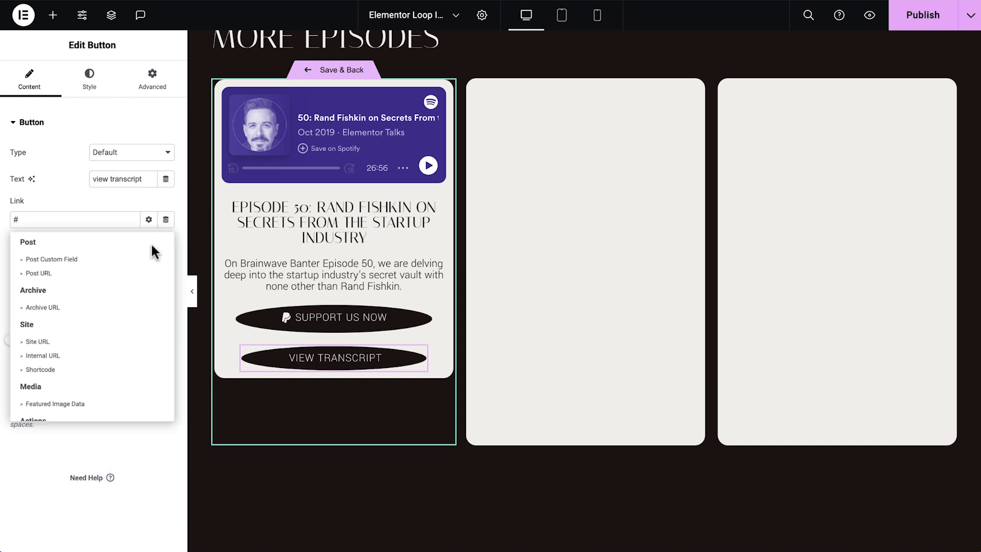
click(139, 273)
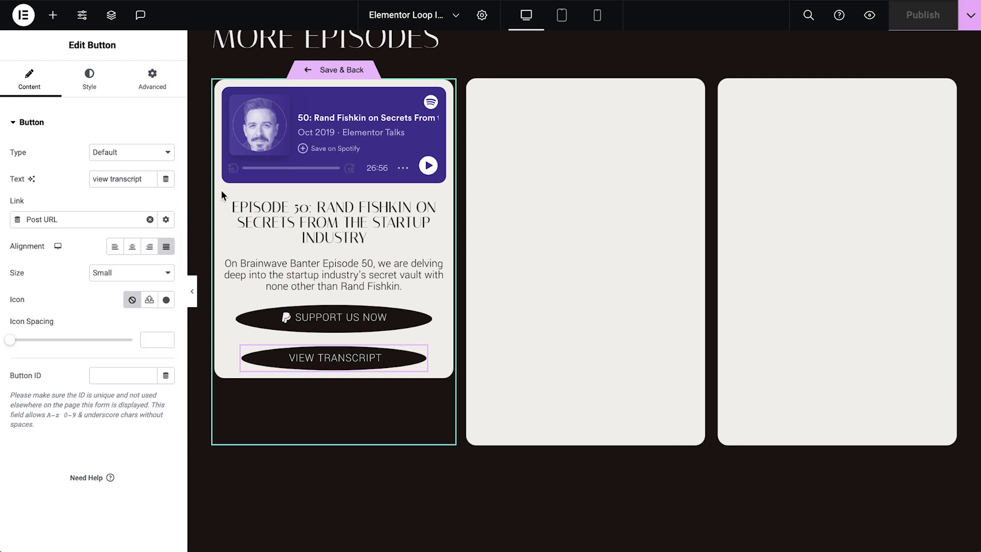
Step: Rename the loop item template "Episodes Loop", save it and return to the Single Post template
click(482, 16)
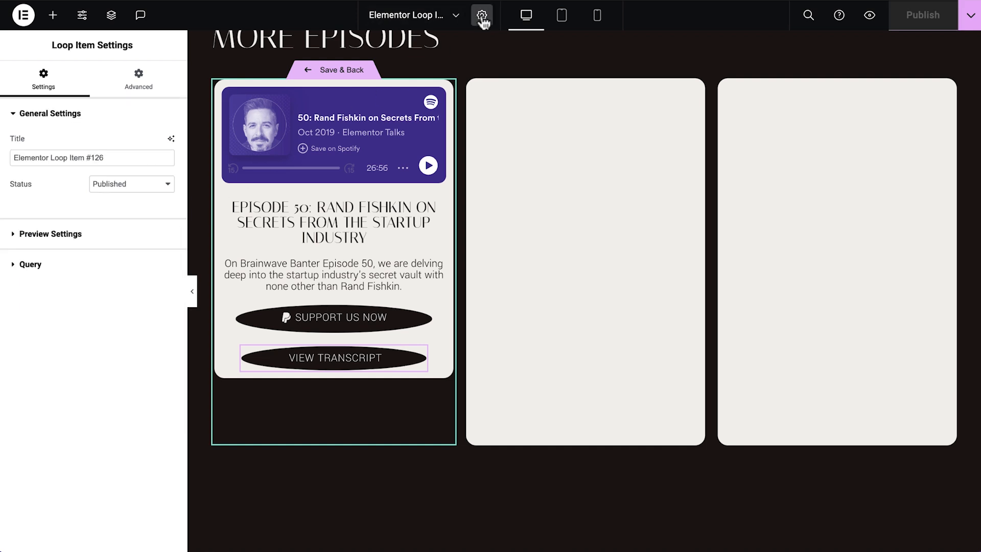
click(113, 162)
key(ctrl+a)
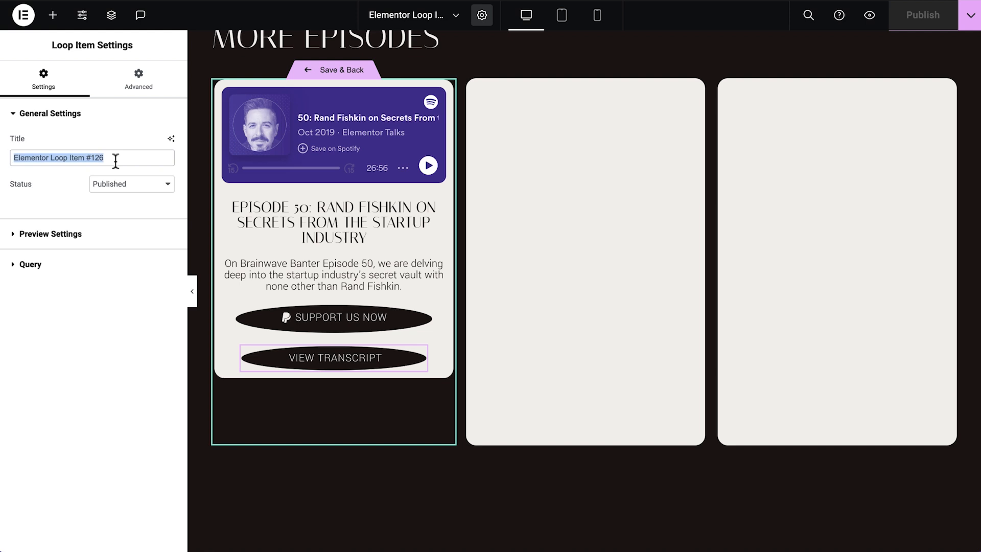
text(Episodes Loop)
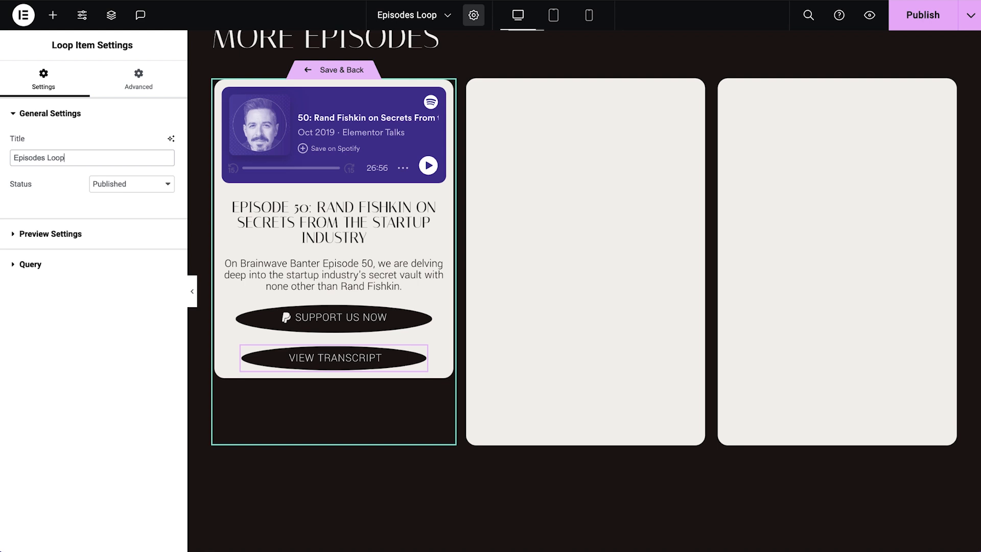
click(327, 70)
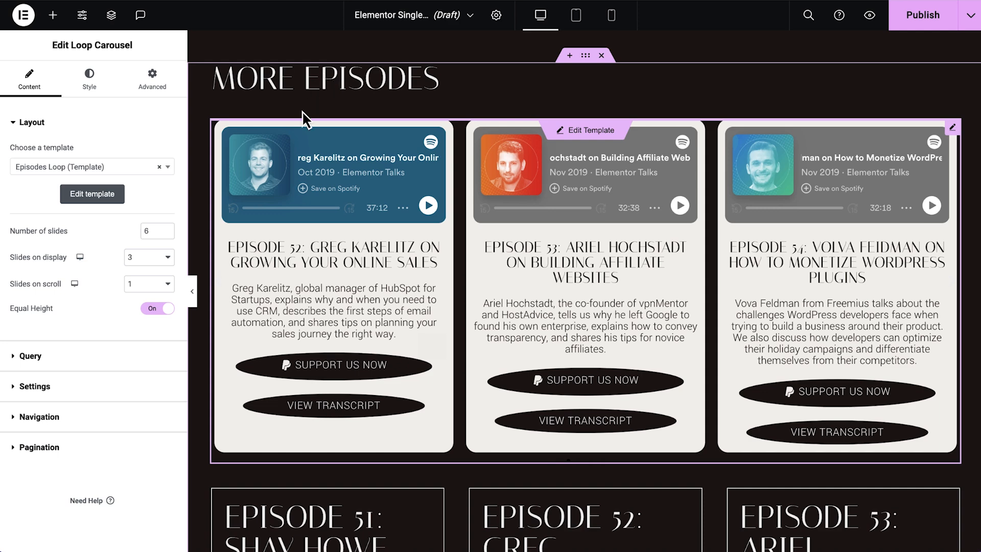
Step: Exclude the current post from the Loop Carousel's query
click(125, 357)
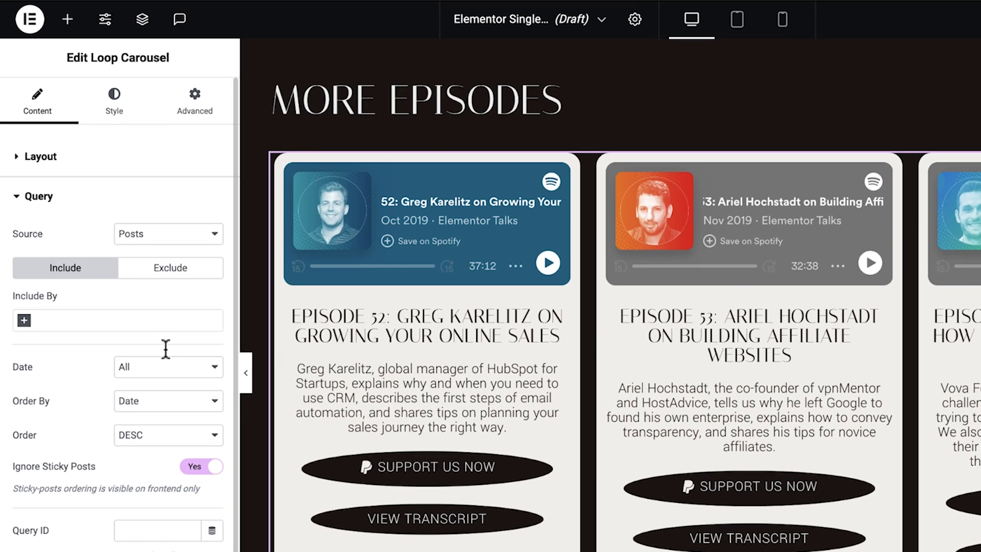
click(144, 215)
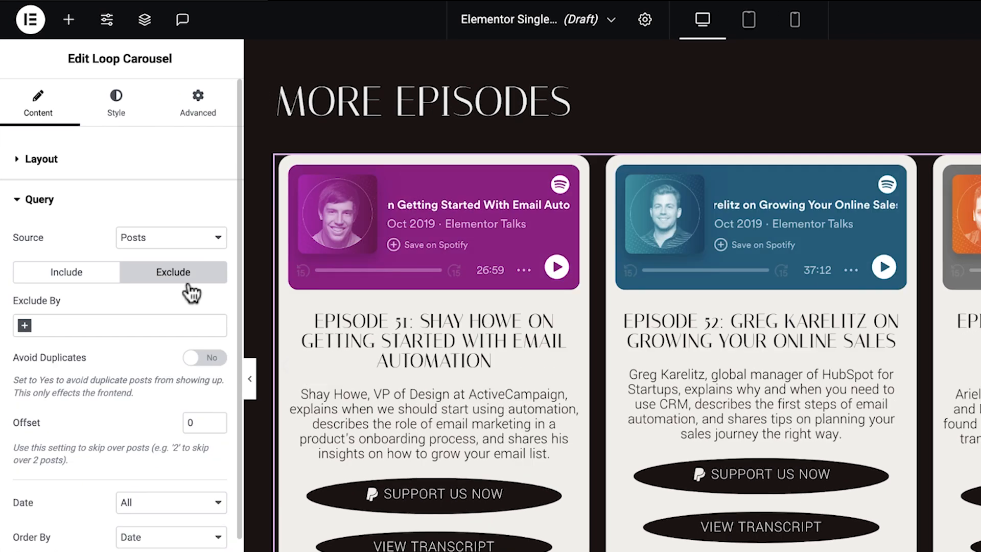
click(24, 327)
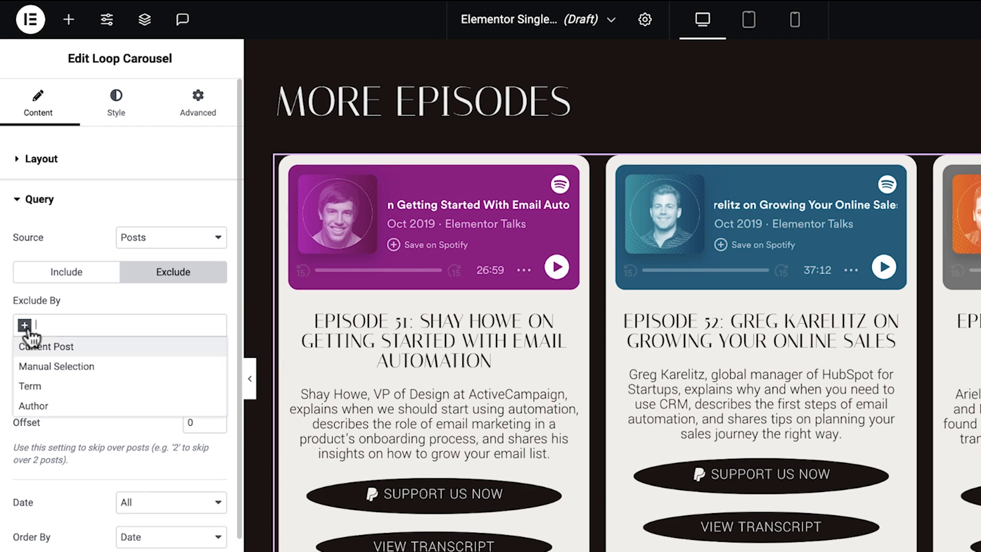
click(75, 347)
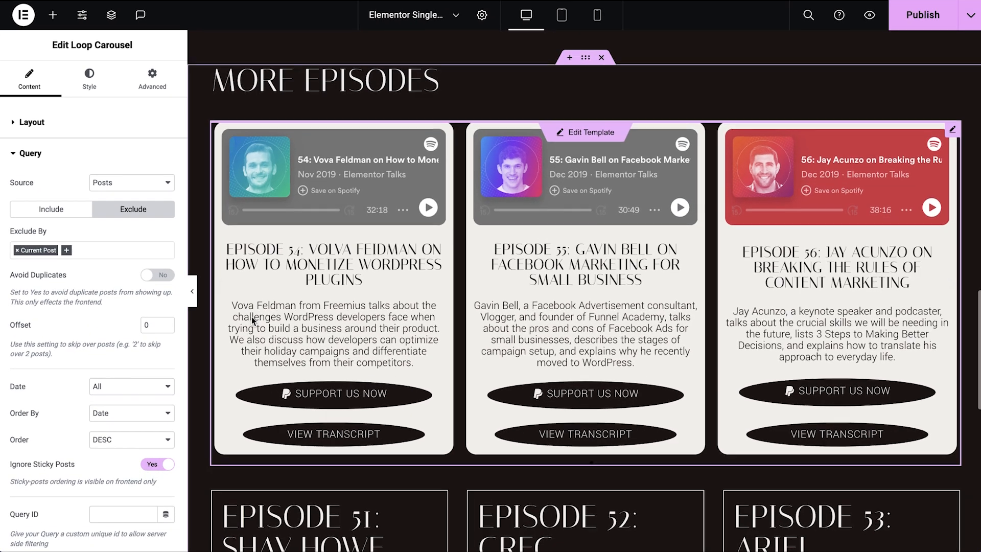
Step: Delete the old Posts widget below the Loop Carousel
scroll(251, 318, down, 5)
scroll(251, 320, down, 2)
right_click(256, 322)
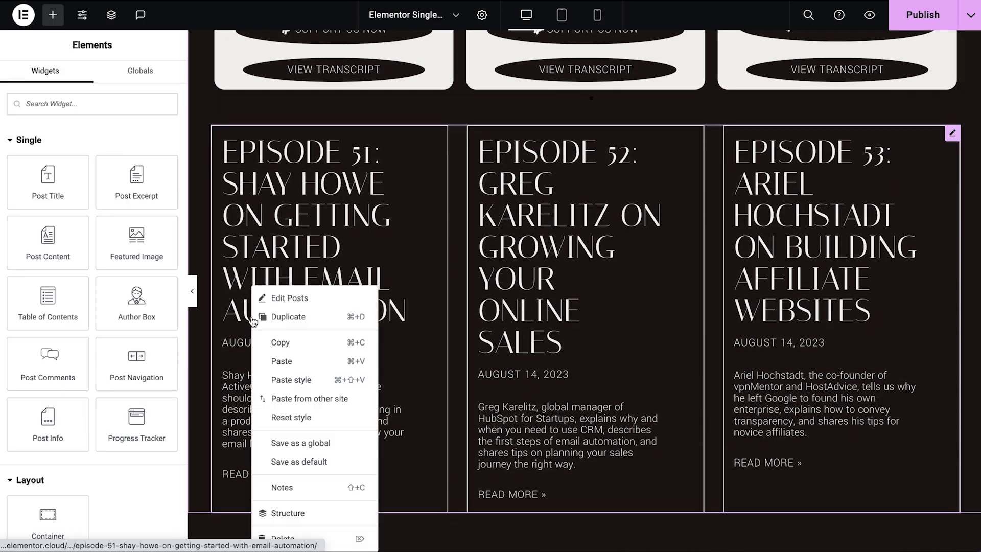
click(340, 538)
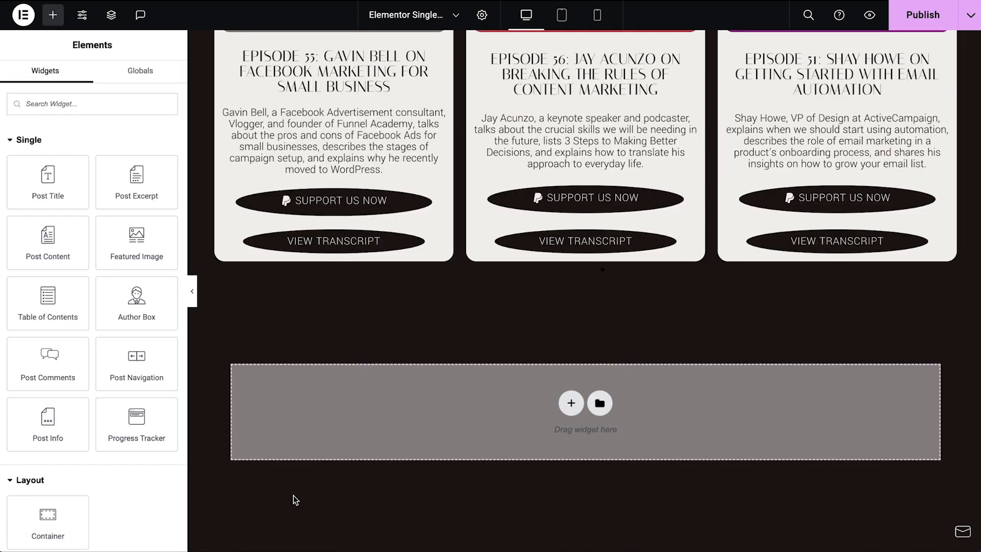
scroll(293, 496, up, 5)
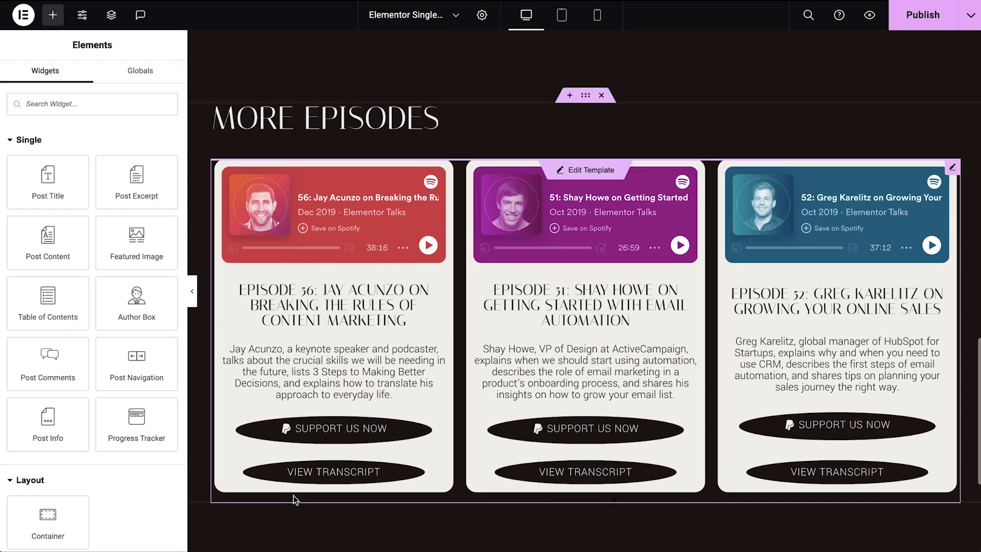
Step: Publish the Single Post template with a display condition that includes posts in the Episodes category
click(922, 14)
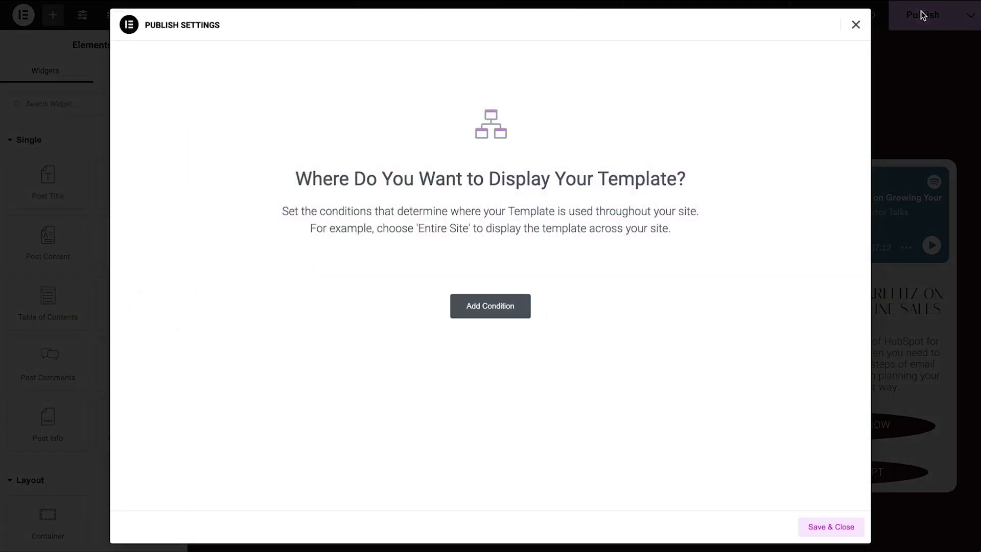
click(506, 307)
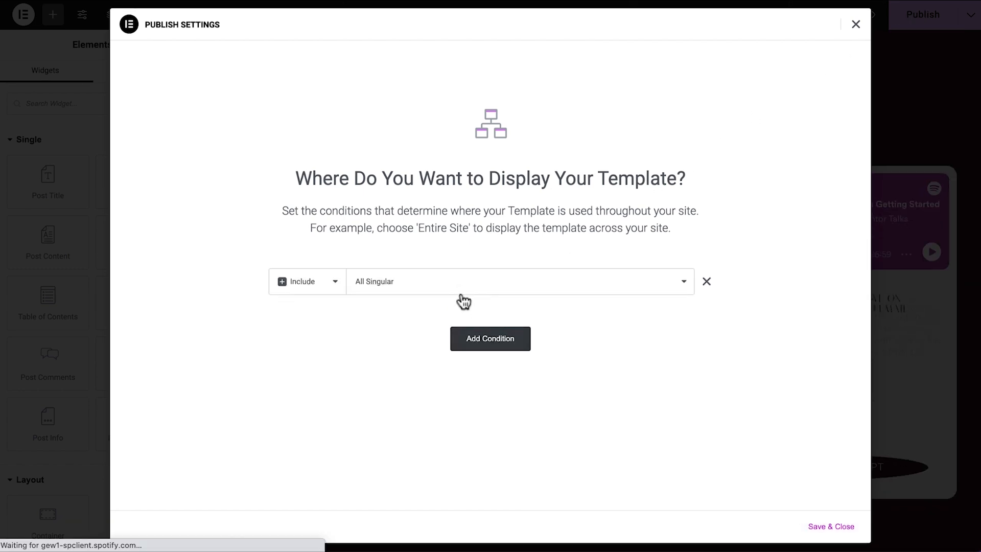
click(463, 293)
click(454, 336)
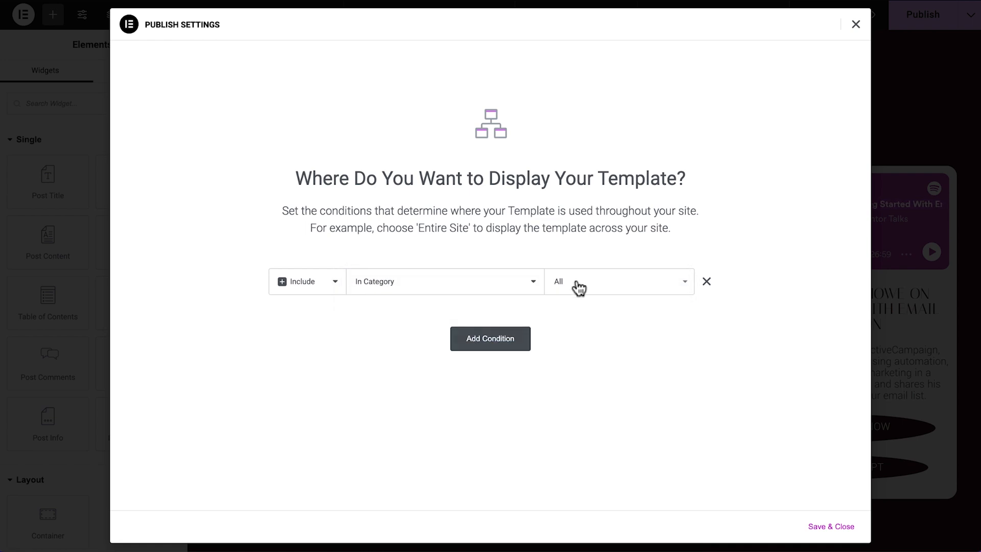
click(579, 288)
text(episod)
click(616, 336)
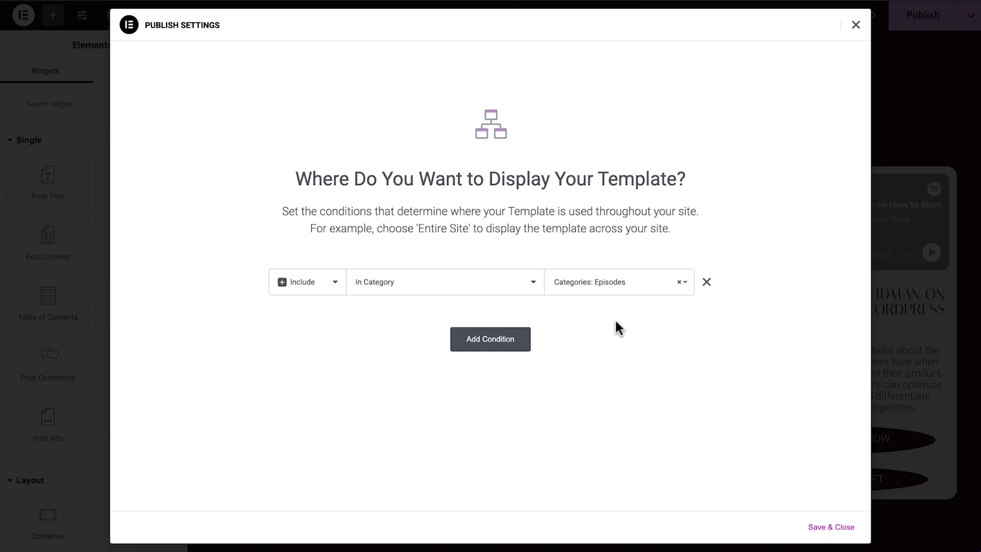
click(824, 527)
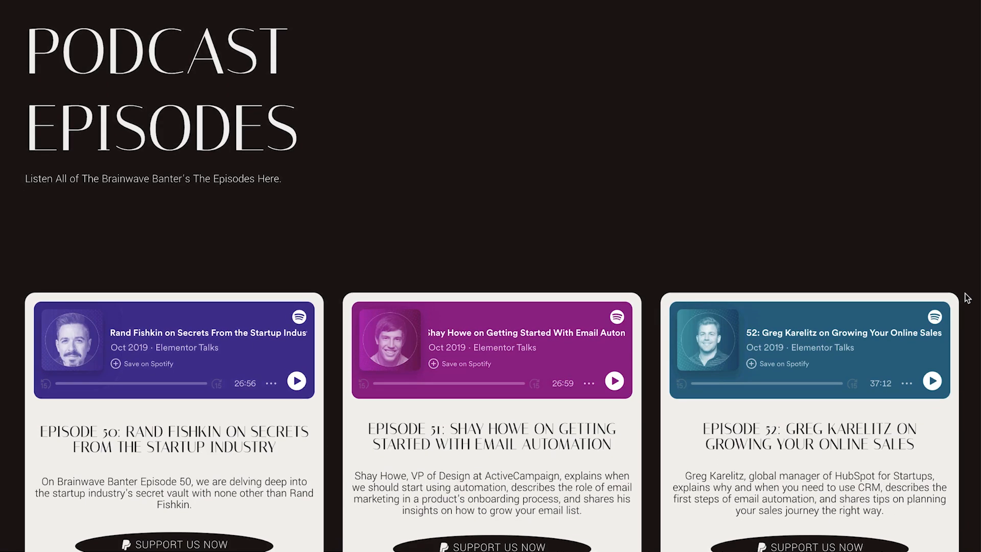
scroll(968, 298, down, 7)
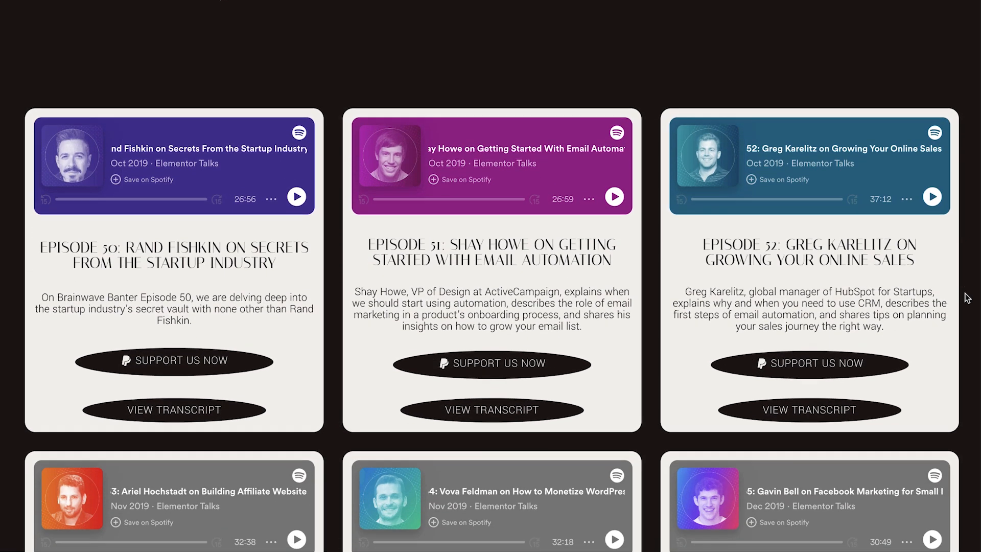
scroll(966, 297, down, 1)
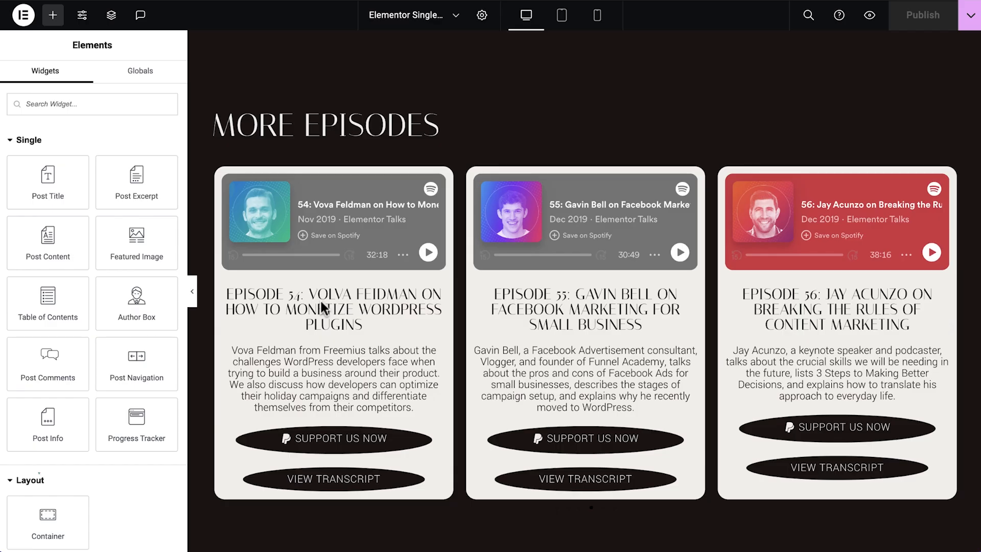
Step: Find the Theme Builder with the Finder and create a new Archive template from it
key(ctrl+e)
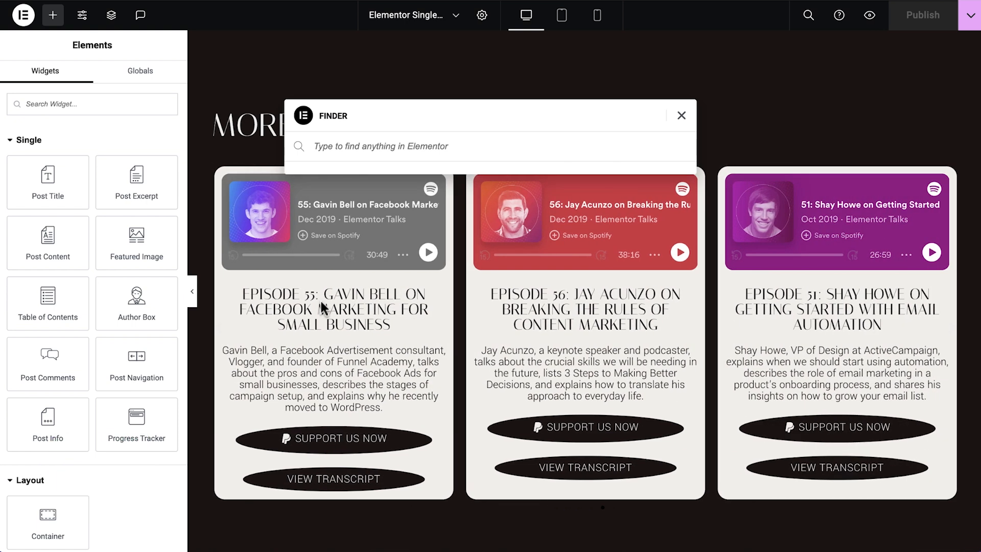
text(theme)
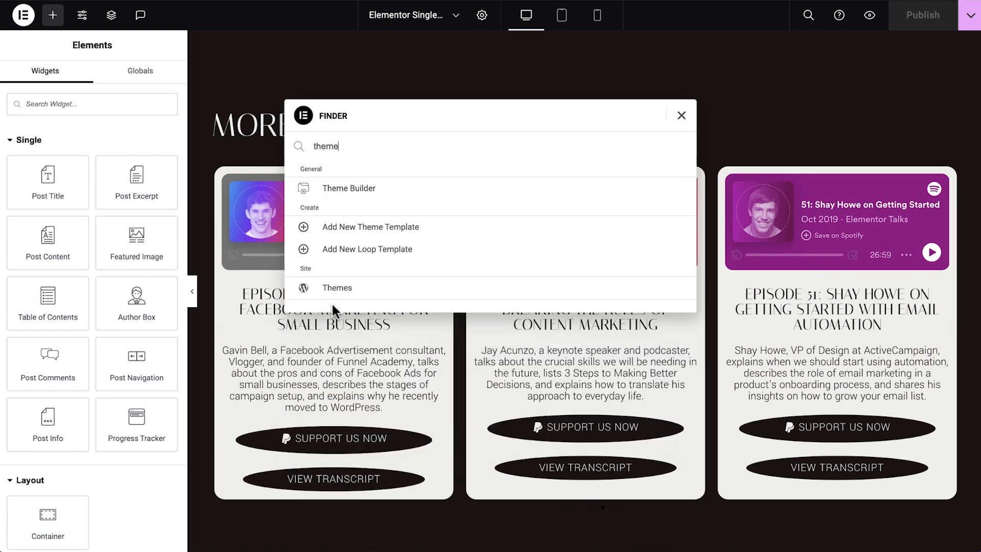
click(425, 197)
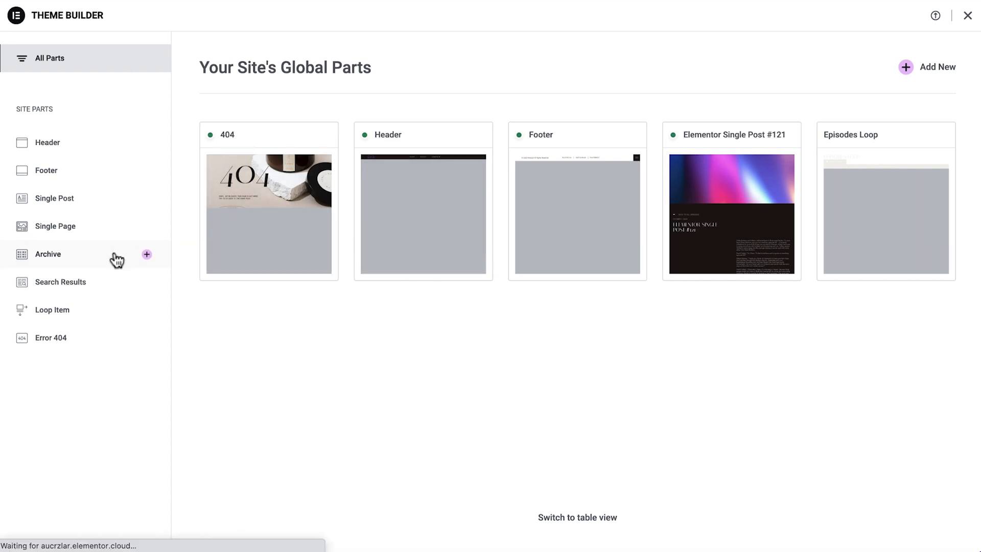
click(147, 255)
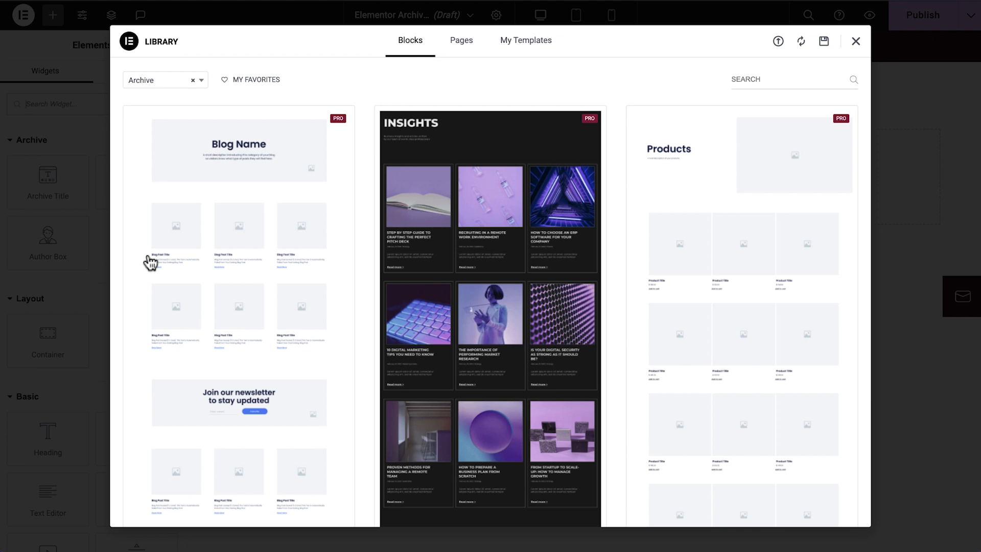
Step: Insert the dark Insights archive block from the library without applying its settings
click(473, 222)
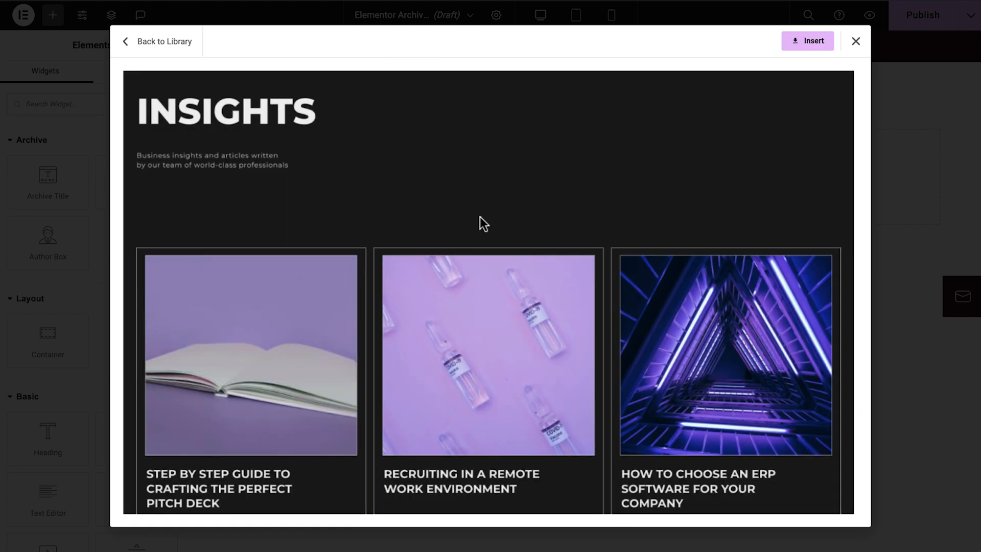
click(797, 41)
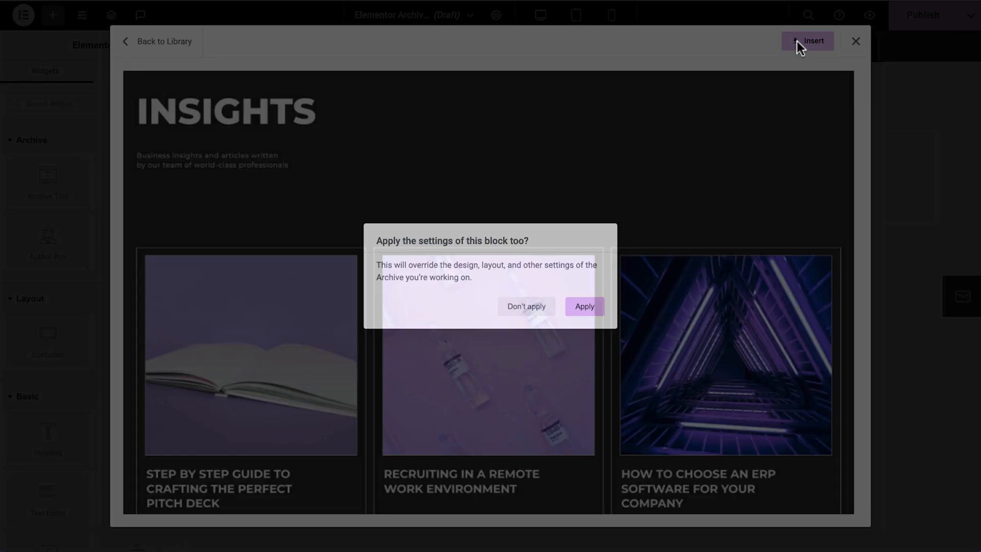
click(526, 308)
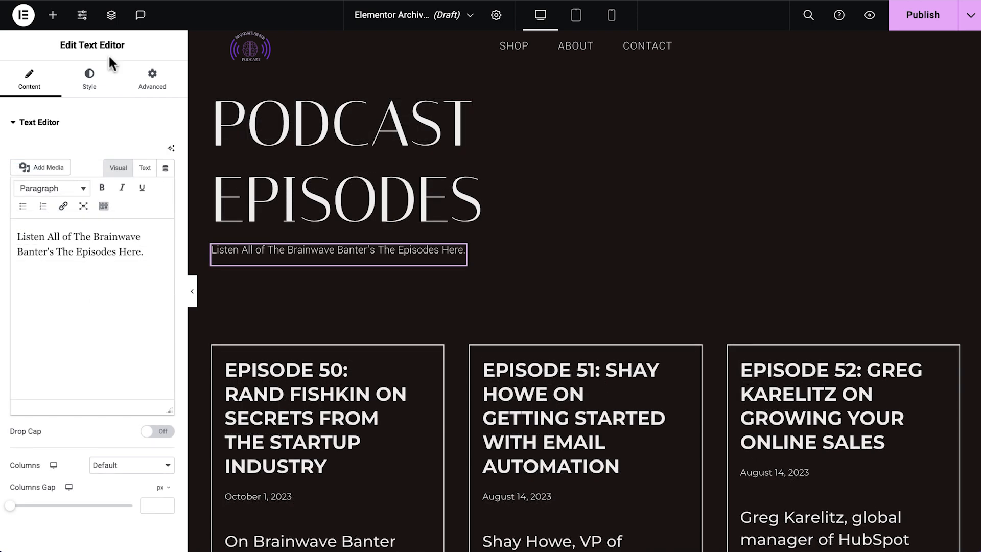
Step: Add a Loop Grid widget between the Podcast Episodes header text and the existing archive posts
click(52, 15)
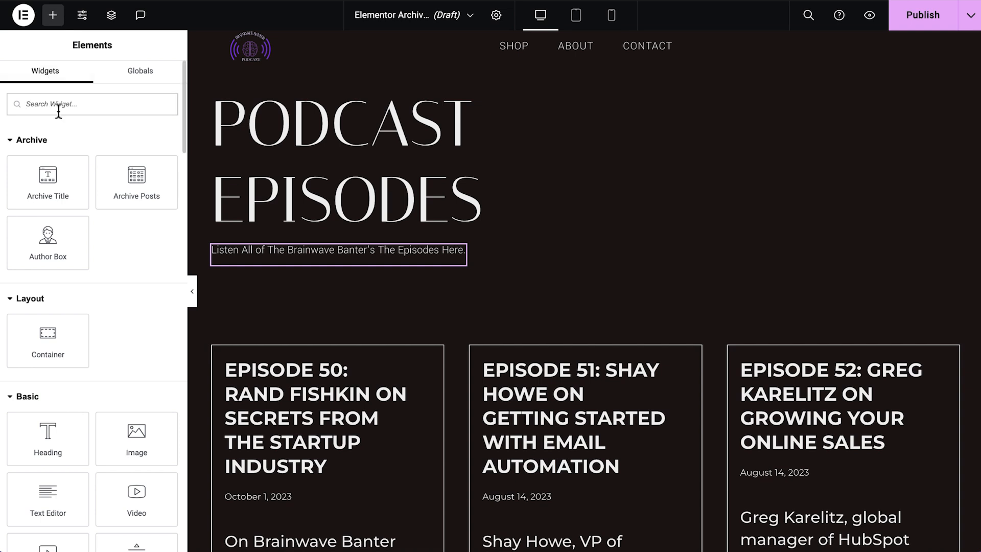
text(loop)
drag(134, 148, 269, 374)
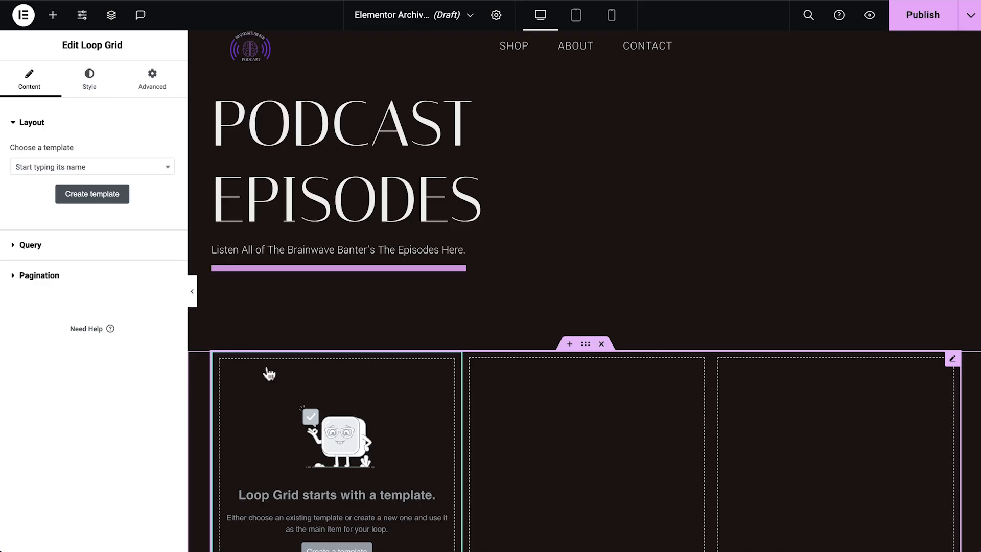
Step: Assign the Episodes Loop template to the Loop Grid
scroll(269, 374, down, 7)
scroll(269, 376, up, 2)
click(119, 166)
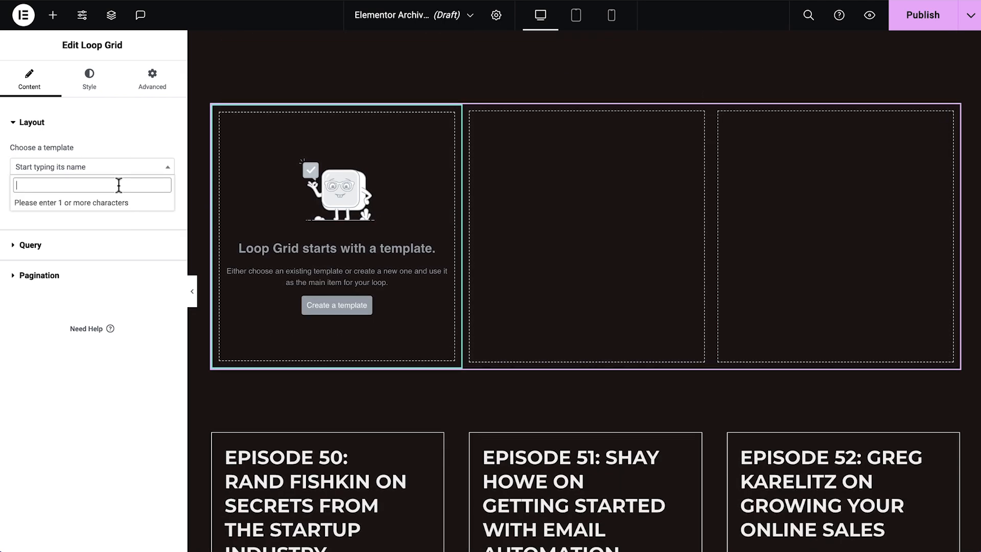
text(loop)
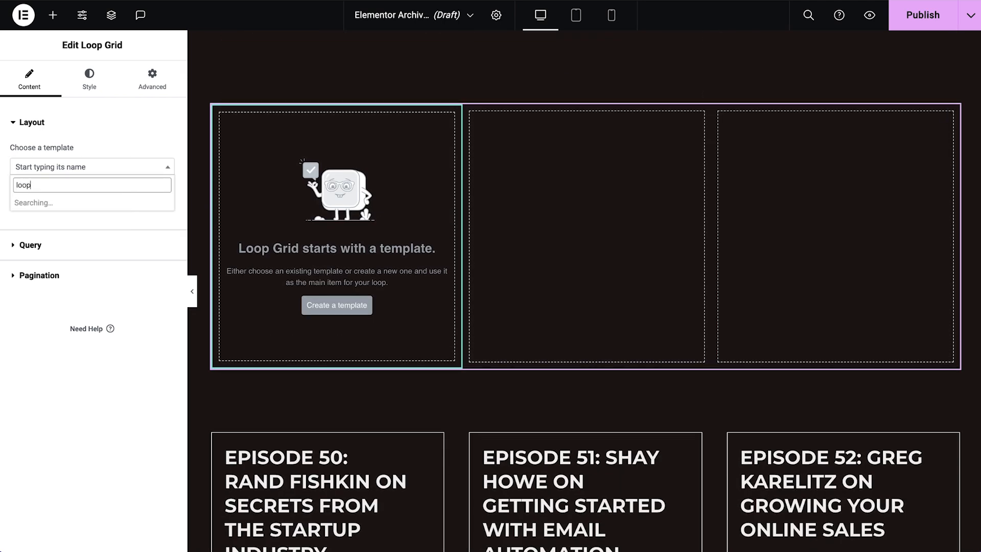
click(134, 204)
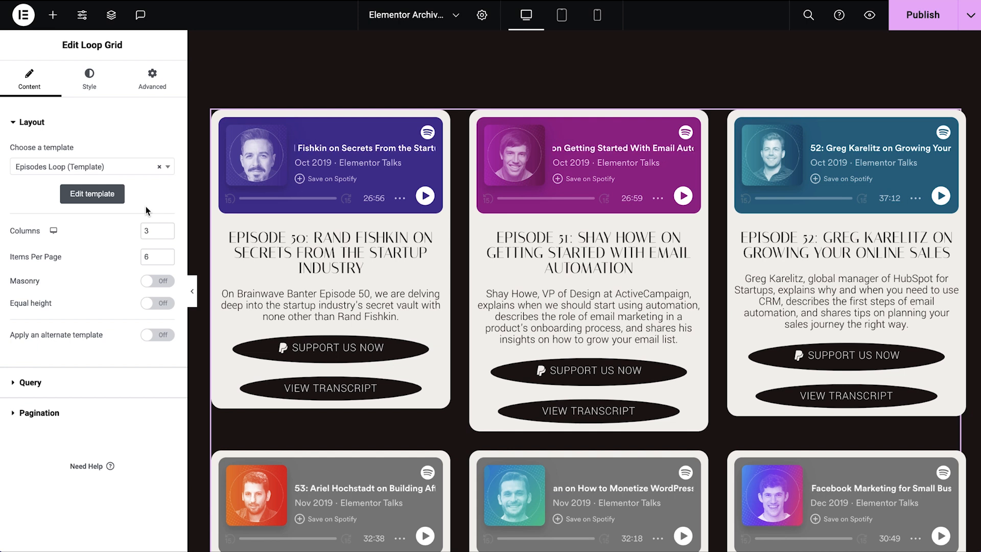
Step: Set the Loop Grid to 9 items per page and turn on equal height
double_click(159, 258)
text(9)
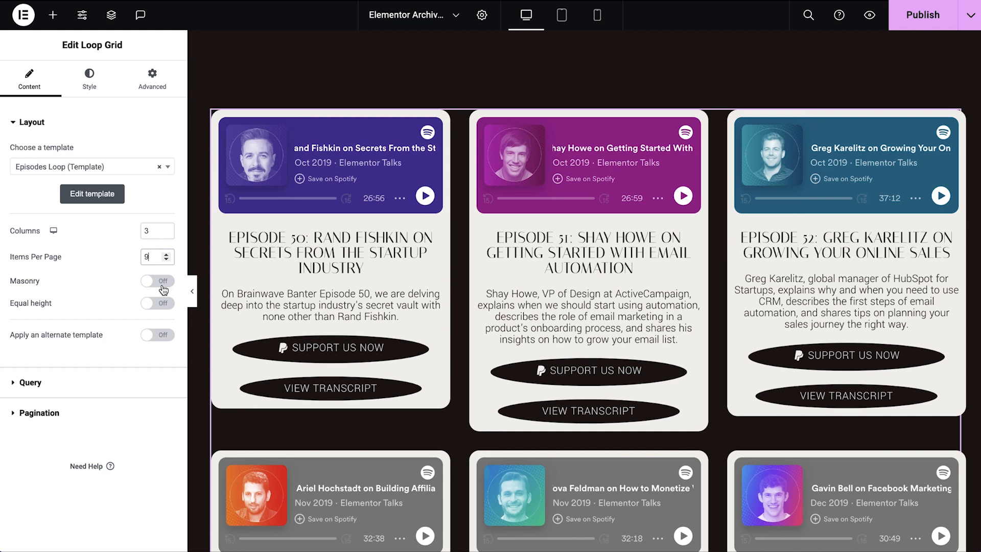
click(159, 304)
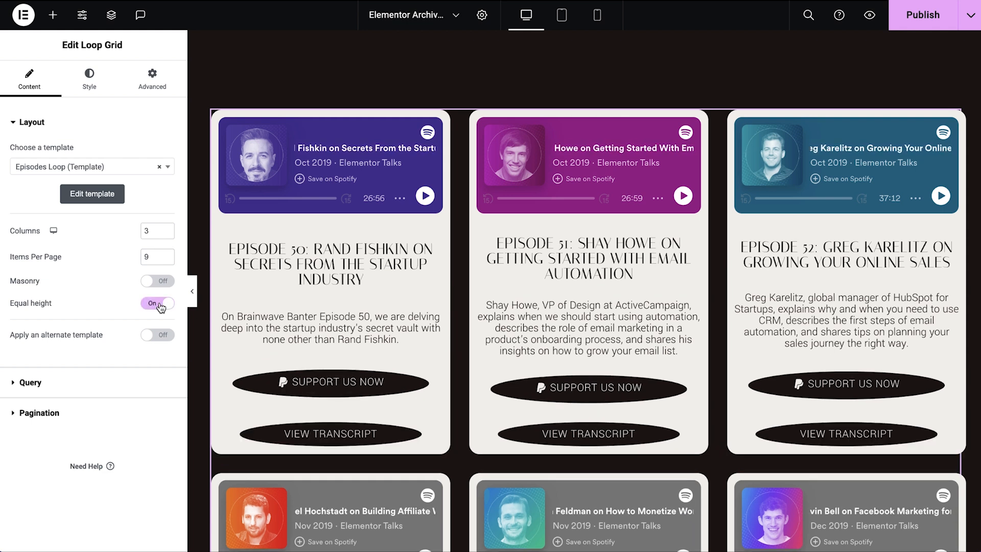
Step: Limit the Loop Grid's query to the term Categories: Episodes
click(120, 381)
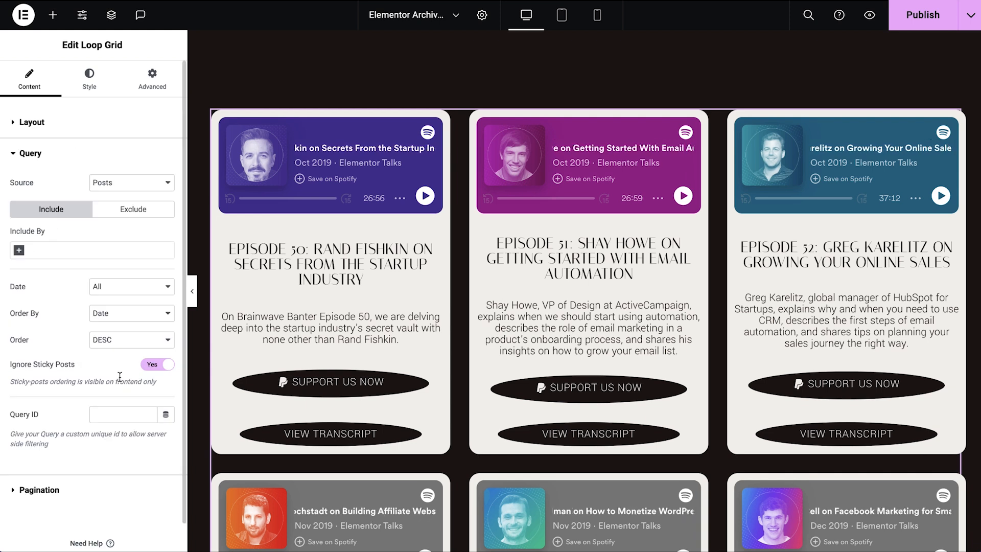
click(70, 250)
click(66, 265)
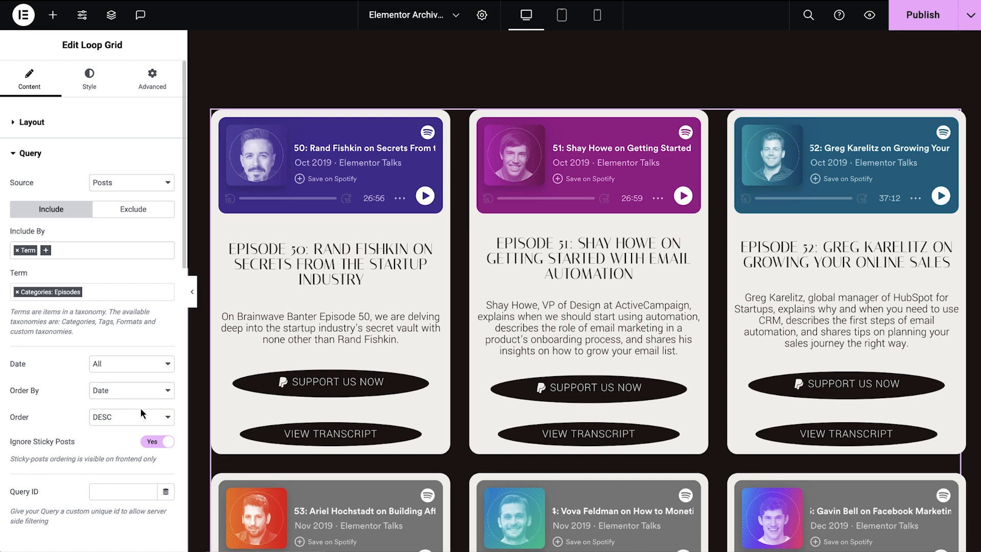
Step: Delete the old archive posts widget and the "Ready to take your business to the next level?" section below the Loop Grid
scroll(214, 382, down, 10)
scroll(455, 494, down, 8)
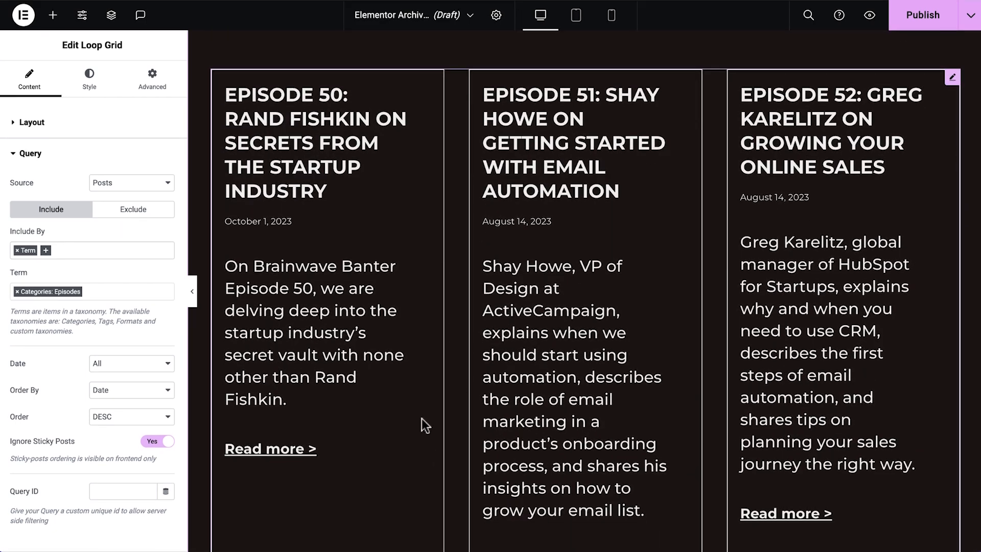
right_click(421, 417)
click(468, 539)
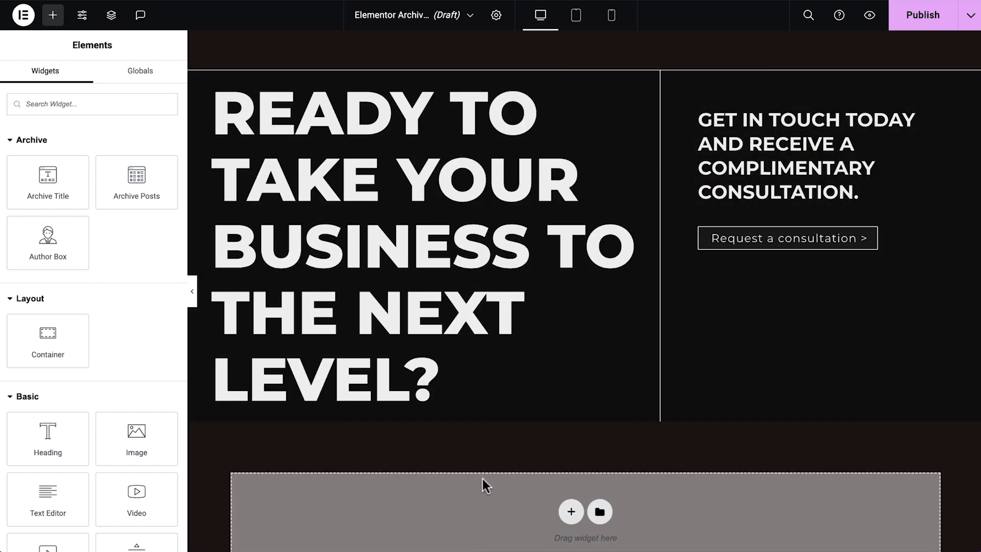
click(606, 66)
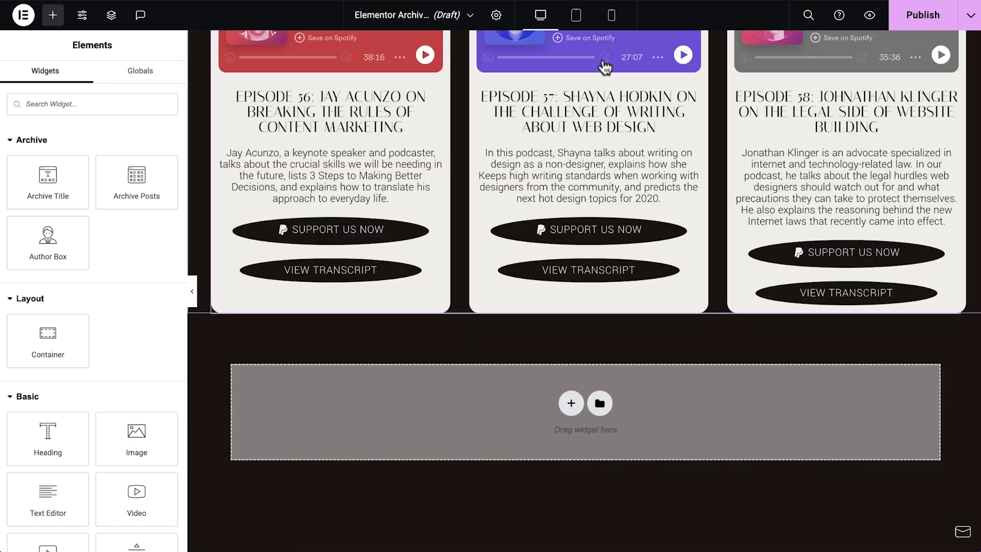
Step: Publish the Archive template with a display condition that includes the Episodes category archive
click(925, 15)
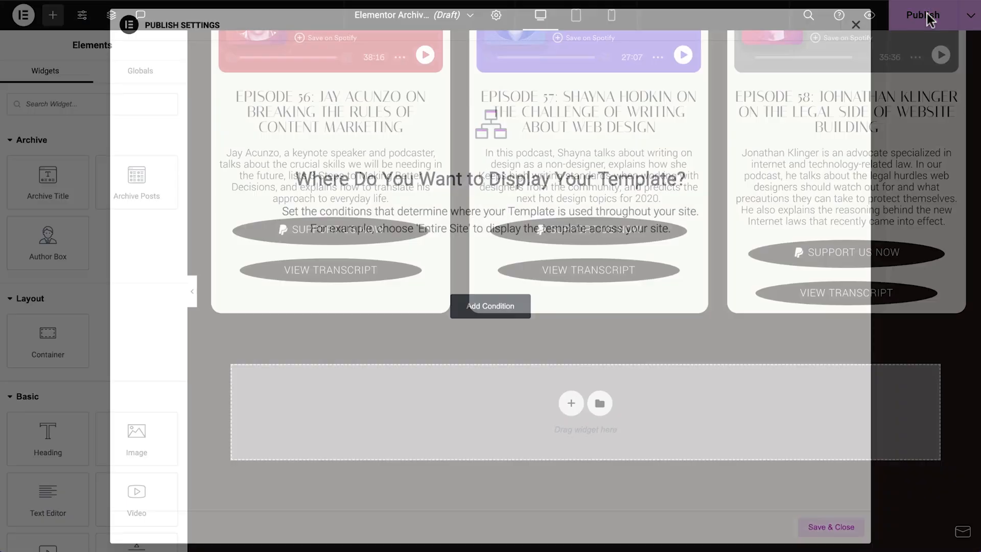
click(490, 310)
click(500, 299)
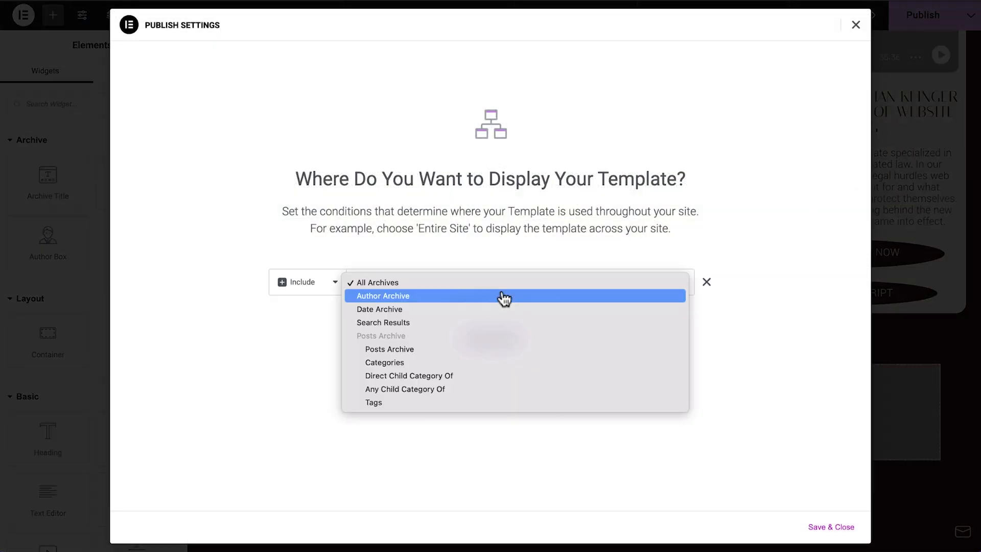
click(477, 363)
click(589, 291)
text(epis)
click(595, 323)
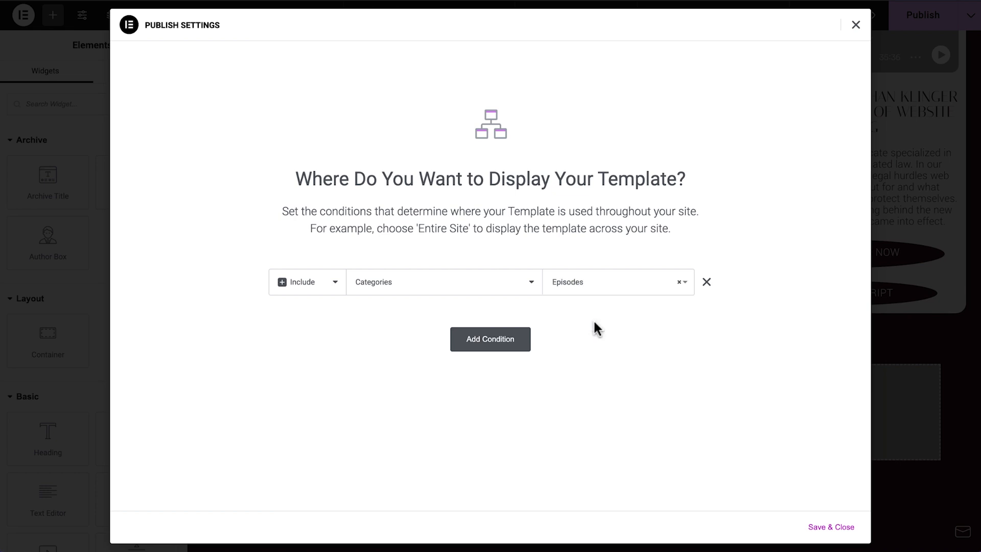
click(823, 531)
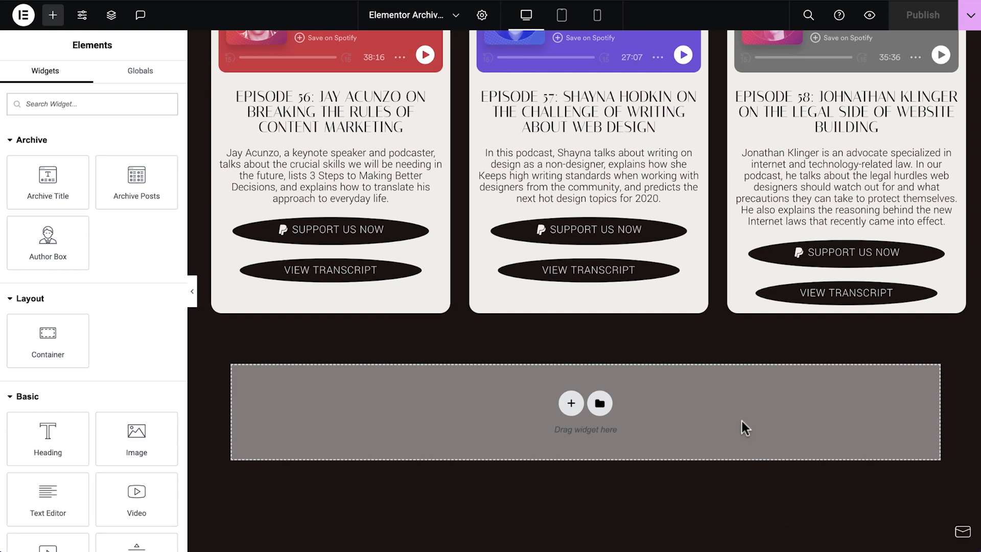
Step: Open the Home page and assign the Episodes Loop template to the Loop Carousel under "Press play and let the adventure begin"
click(437, 20)
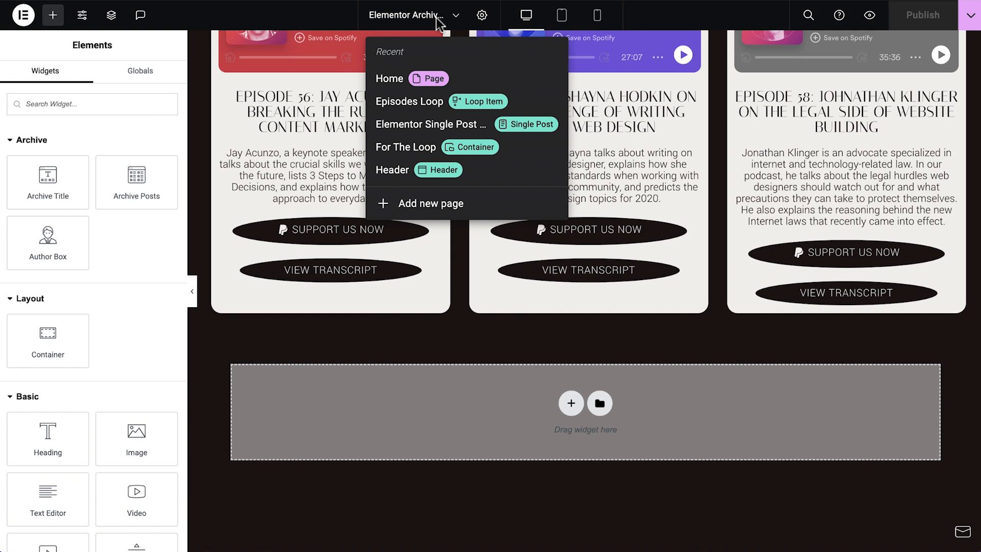
click(450, 81)
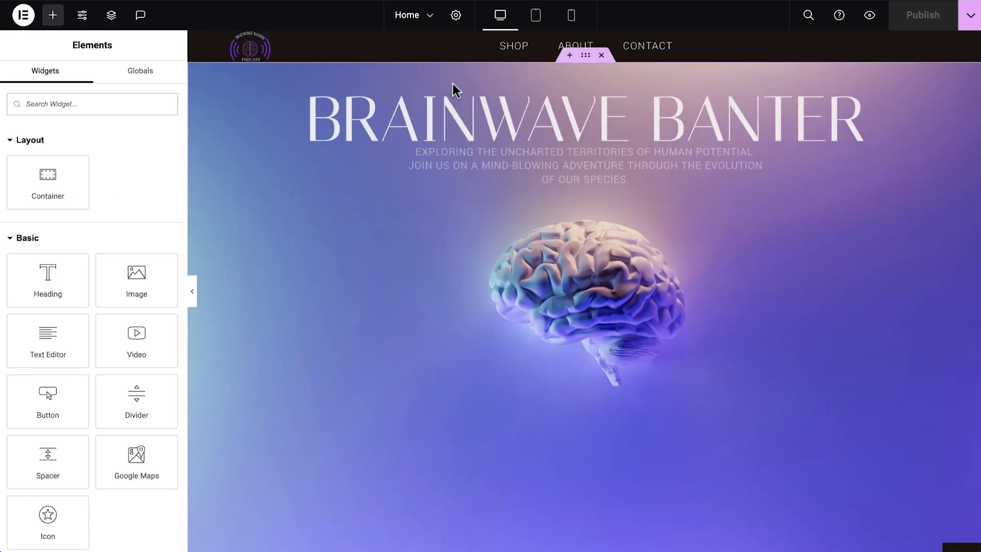
scroll(383, 385, down, 10)
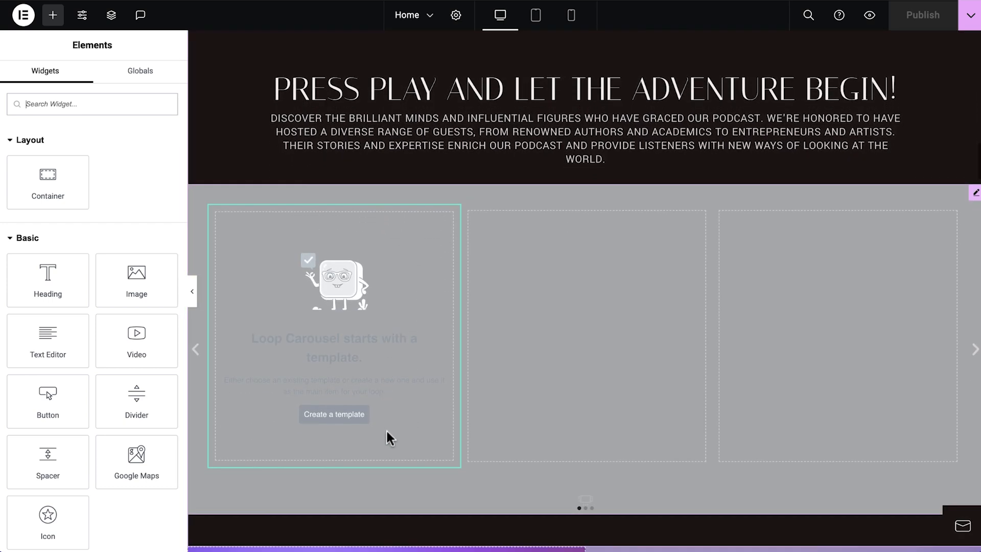
click(387, 431)
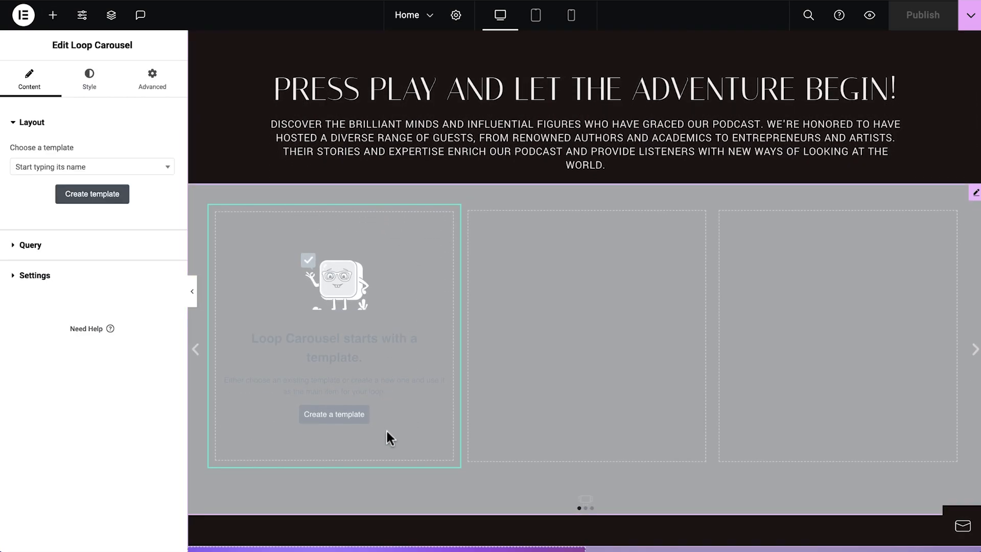
click(124, 173)
text(loop)
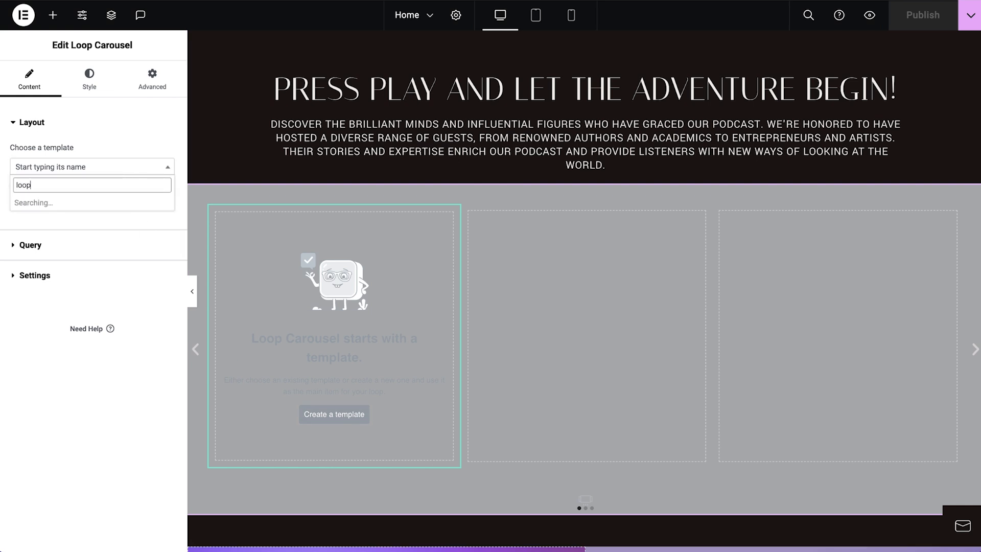
click(130, 205)
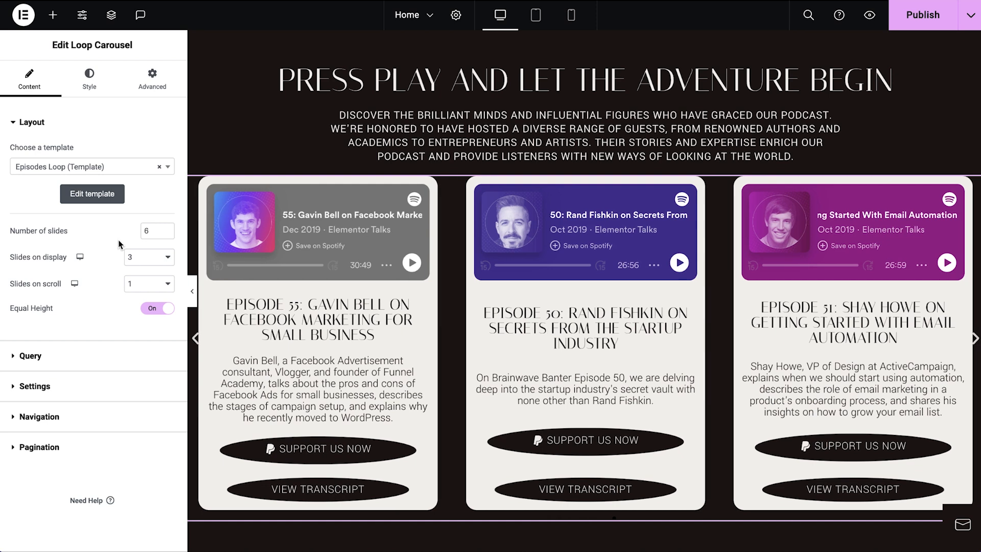
Step: Set the Loop Carousel's offset sides to Both and reduce the offset width
click(120, 389)
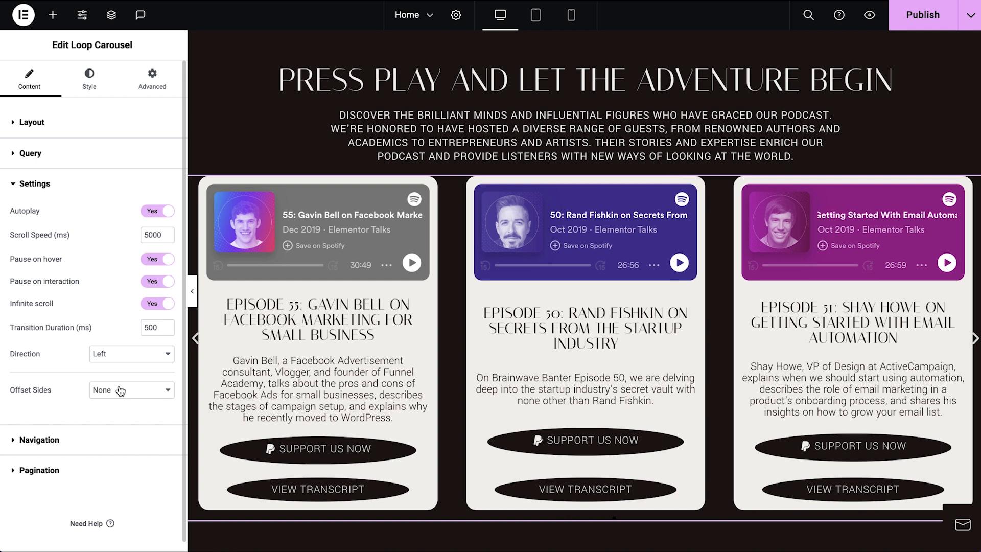
click(120, 390)
click(124, 403)
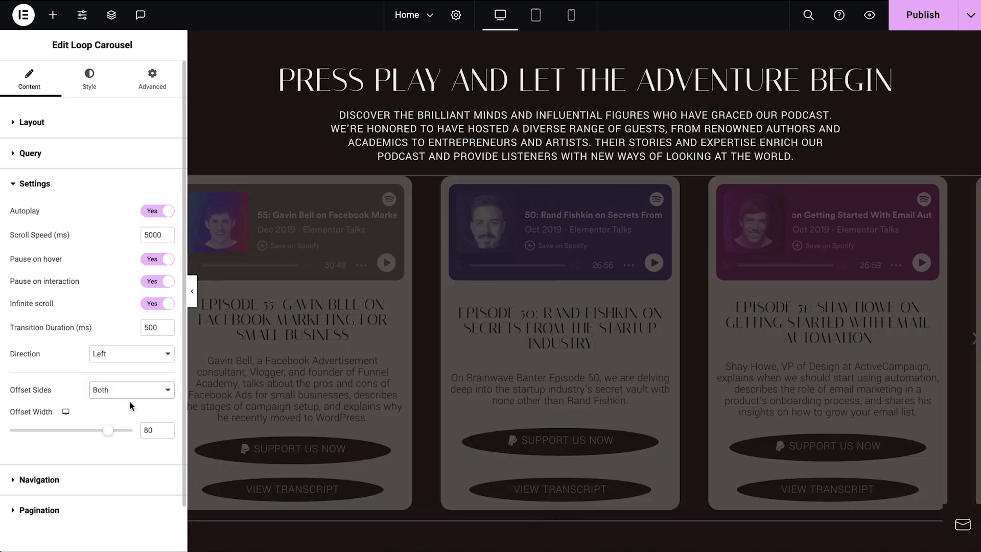
drag(123, 434, 71, 431)
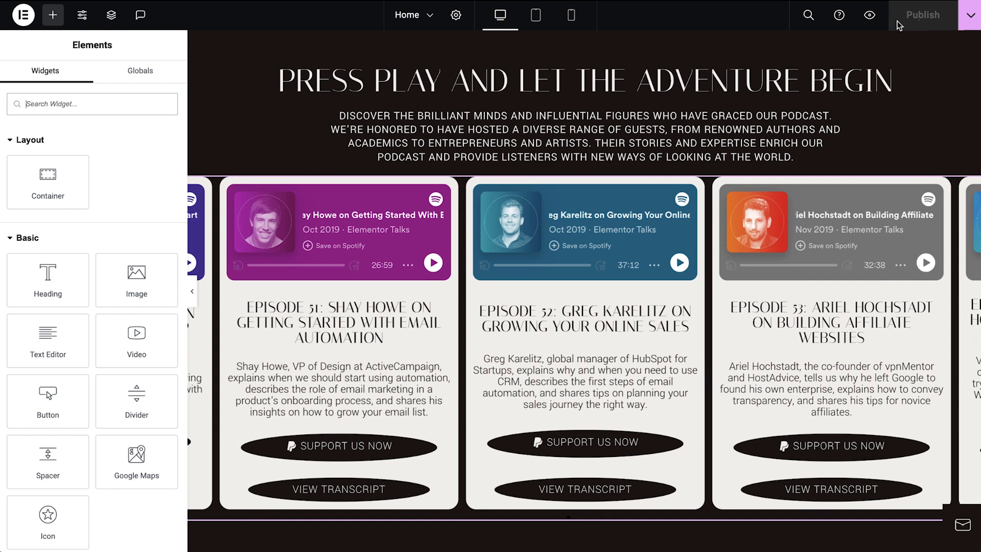
Step: Open the header's Main menu in the WordPress Menus screen and remove the Shop item
scroll(925, 82, up, 10)
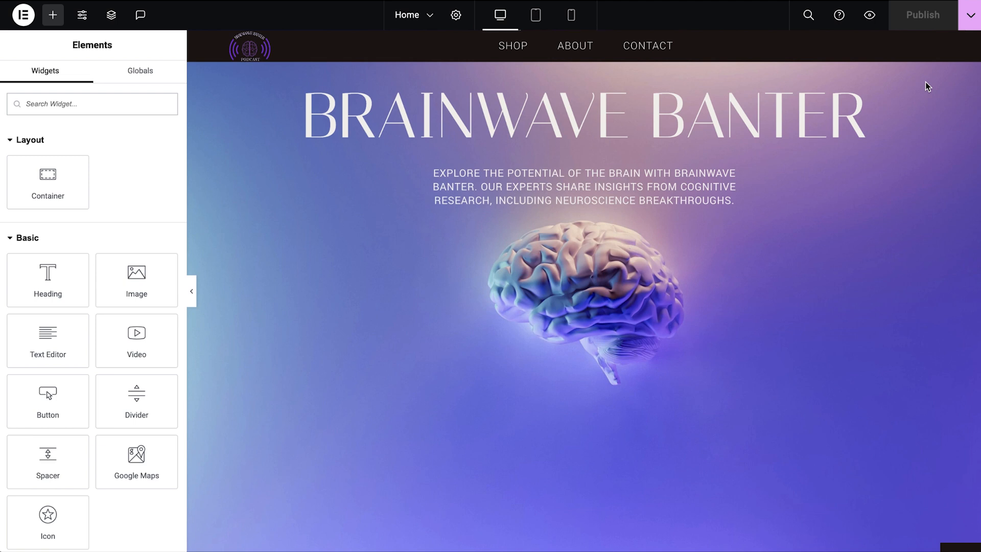
click(695, 43)
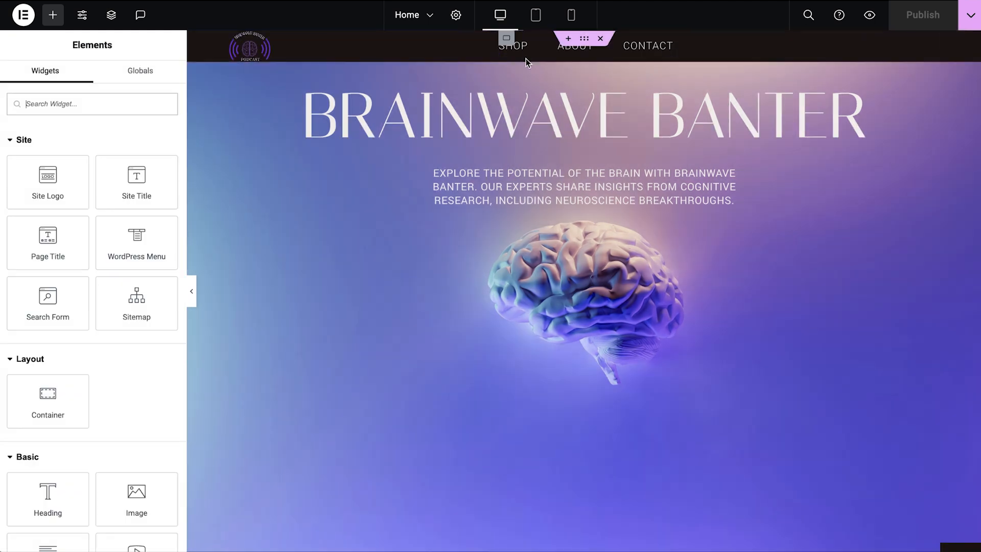
click(517, 52)
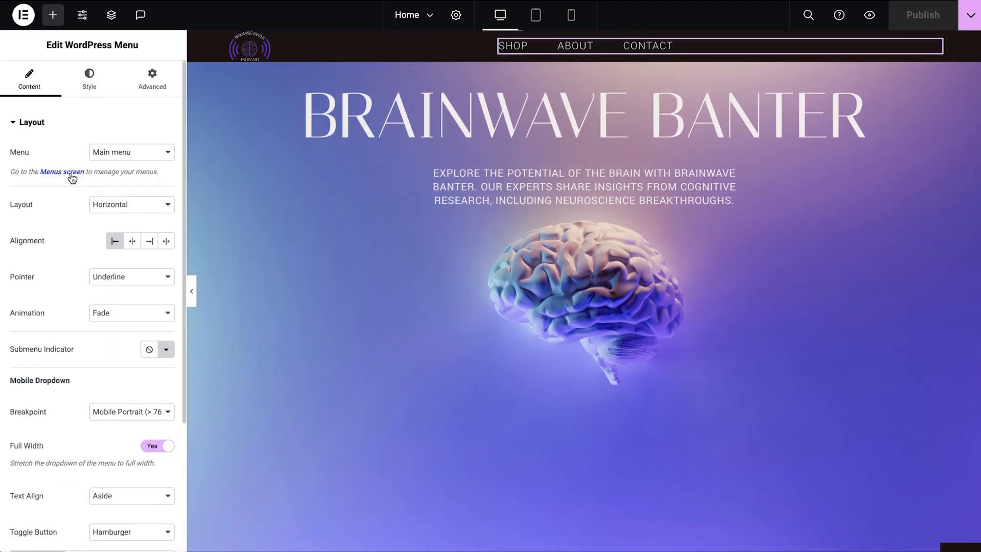
click(64, 173)
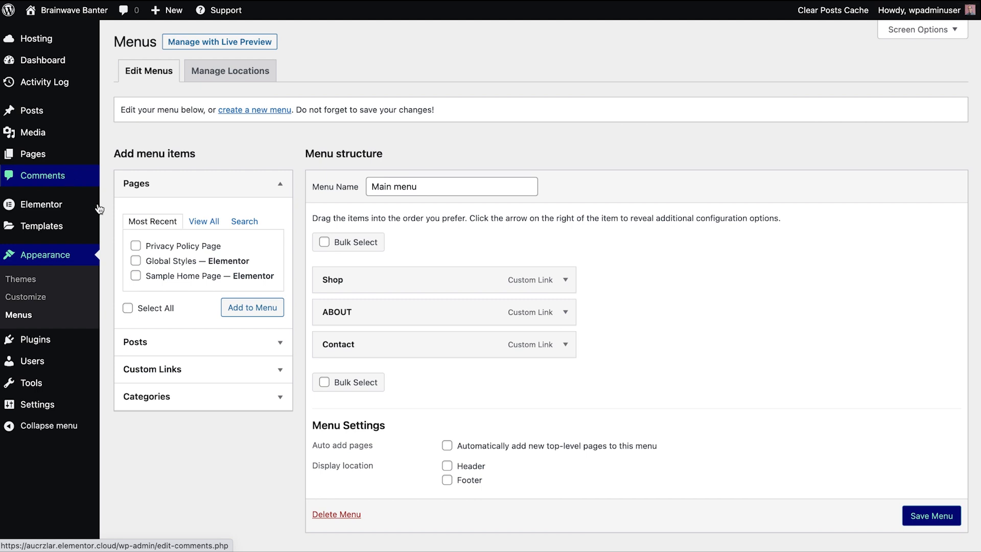
click(562, 280)
click(334, 406)
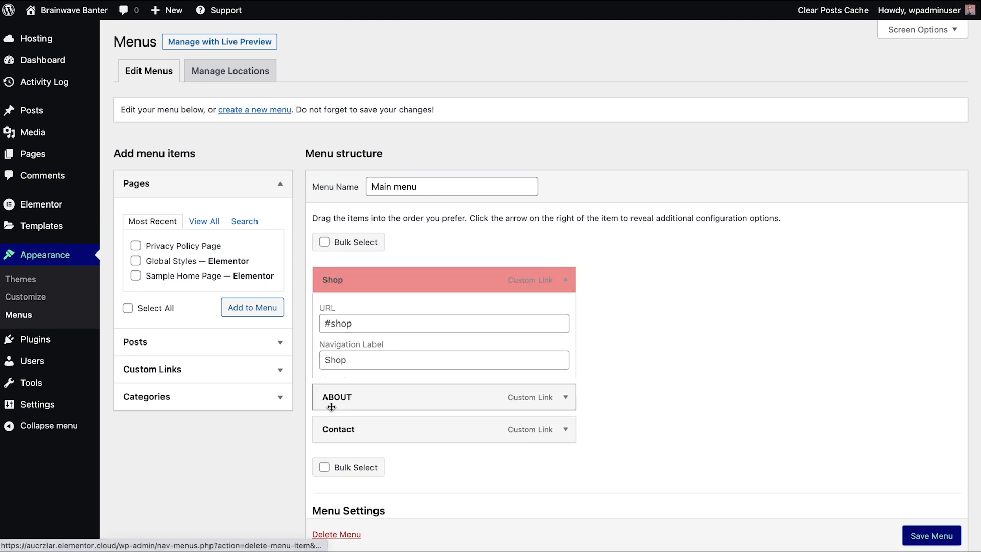
Step: Add the Episodes category to the Main menu, place it before ABOUT, and save the menu
click(205, 396)
click(162, 332)
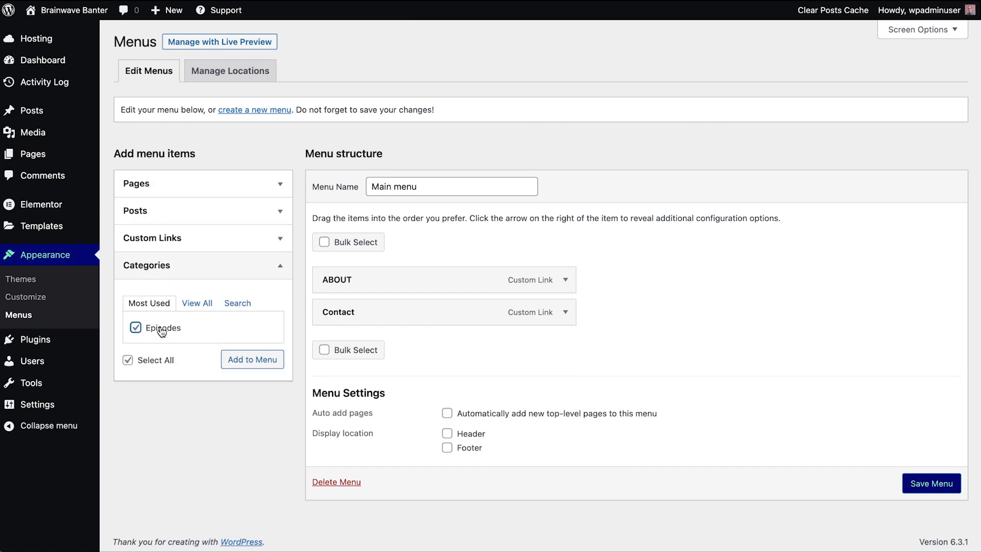
click(265, 362)
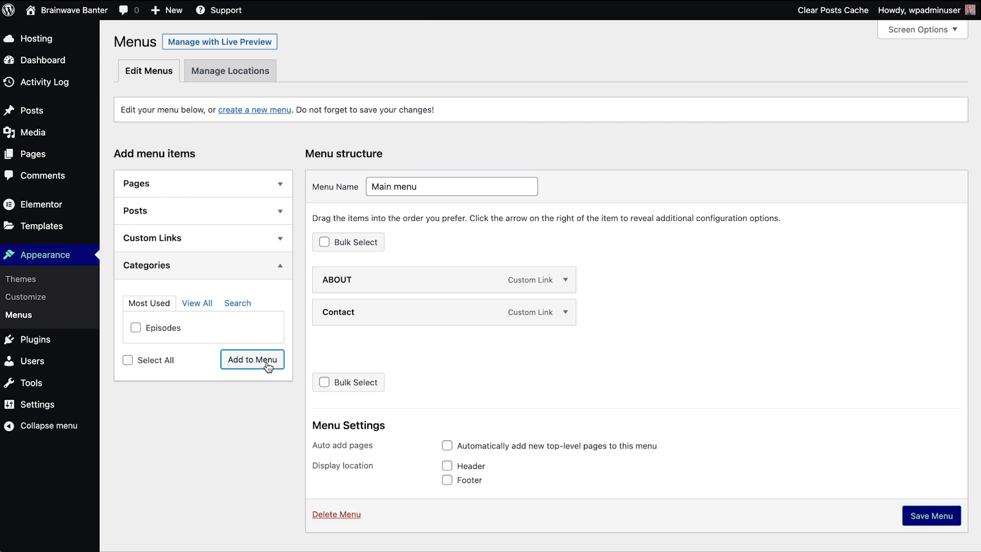
drag(404, 350, 401, 272)
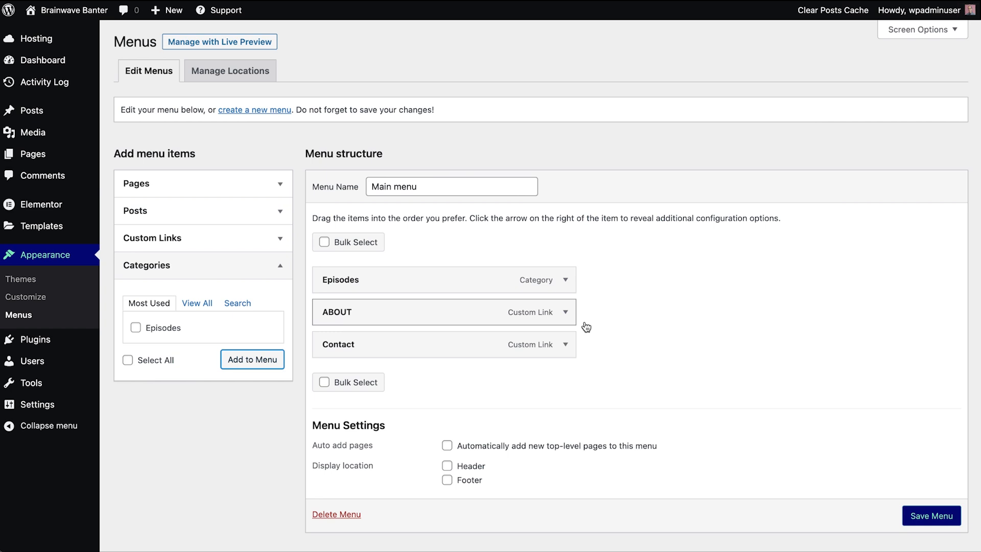
click(937, 517)
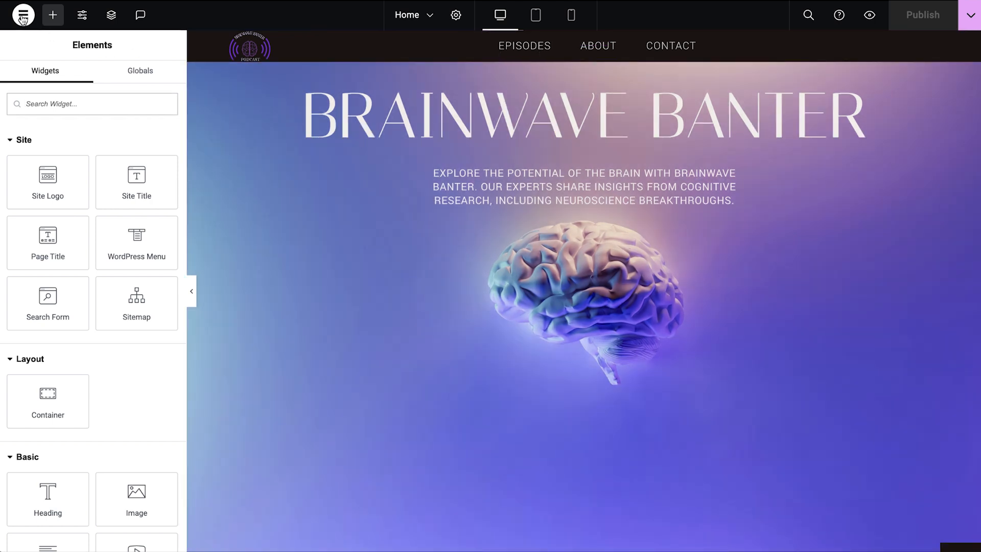
Step: Exit the editor to WordPress and open the hosting guide for connecting a custom domain
click(23, 14)
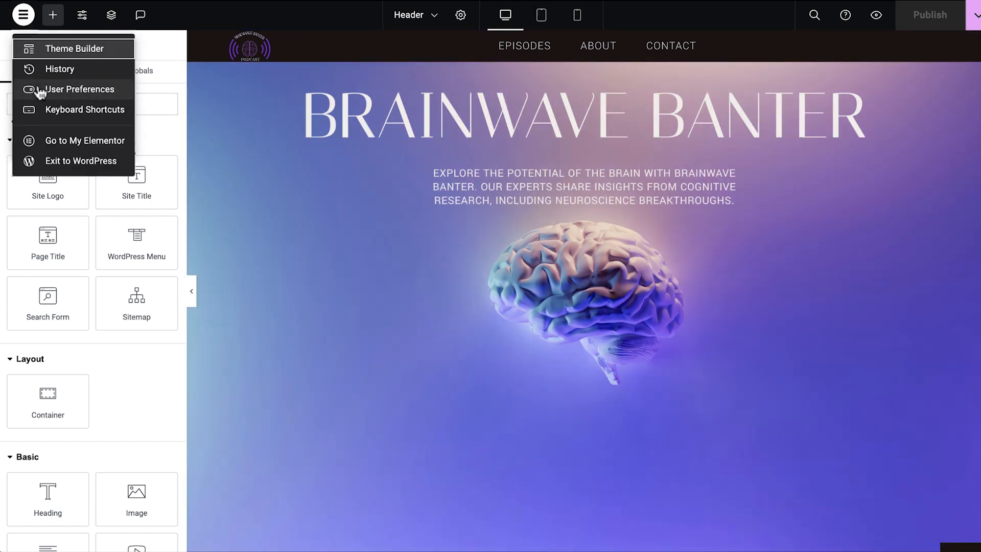
click(64, 161)
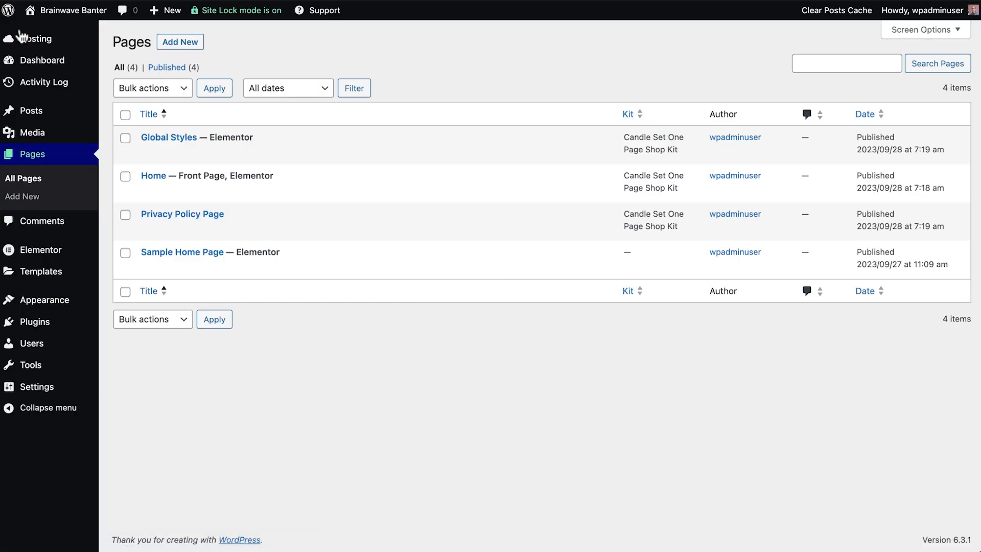
mouse_move(66, 39)
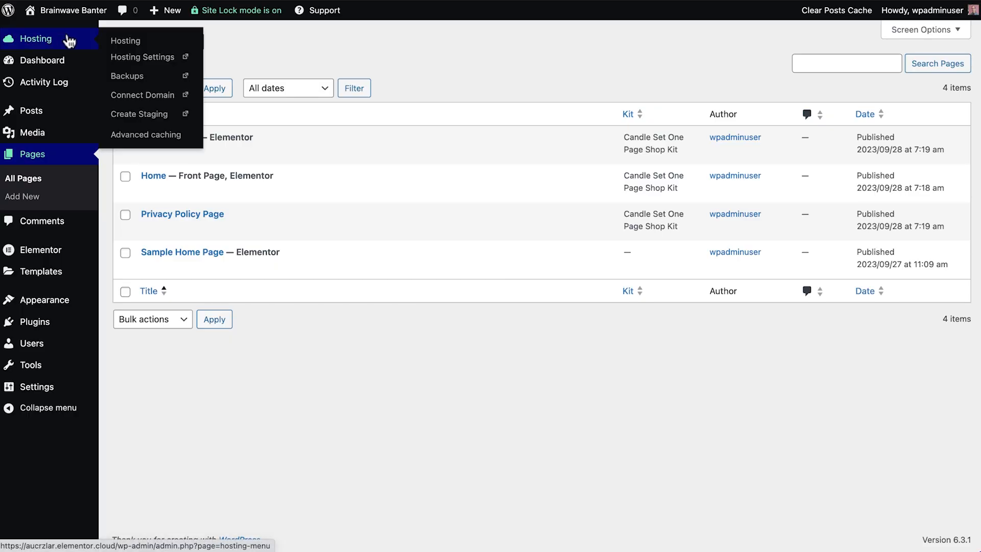
click(161, 105)
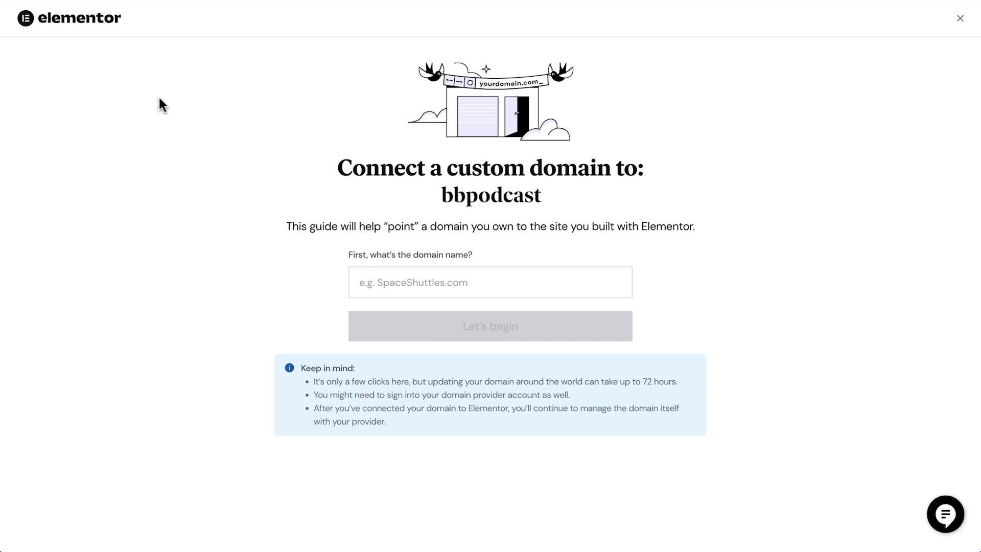
Step: Enter bbpodcast.com as the custom domain and advance through the provider sign-in, domain settings and DNS records stages
click(377, 279)
text(bbpodcast.com)
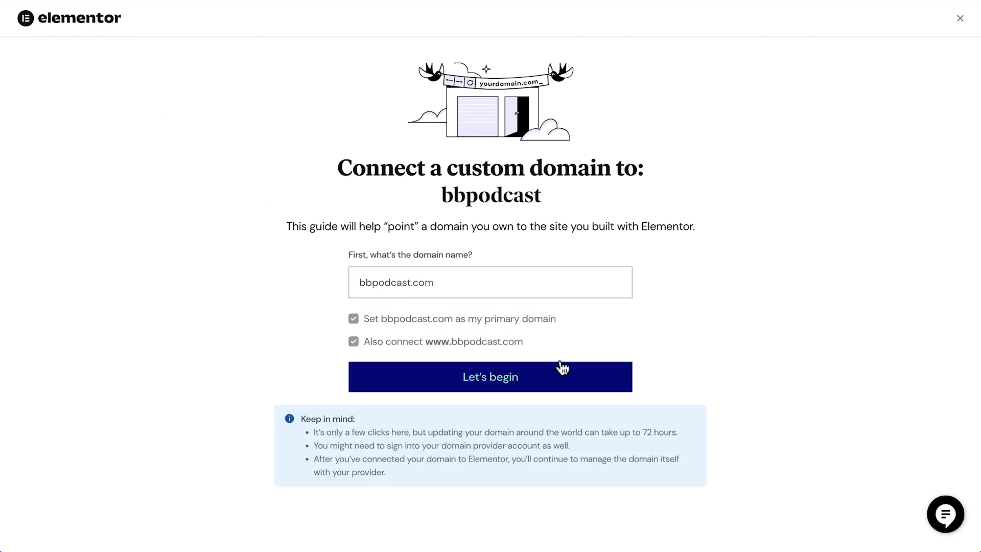
click(575, 377)
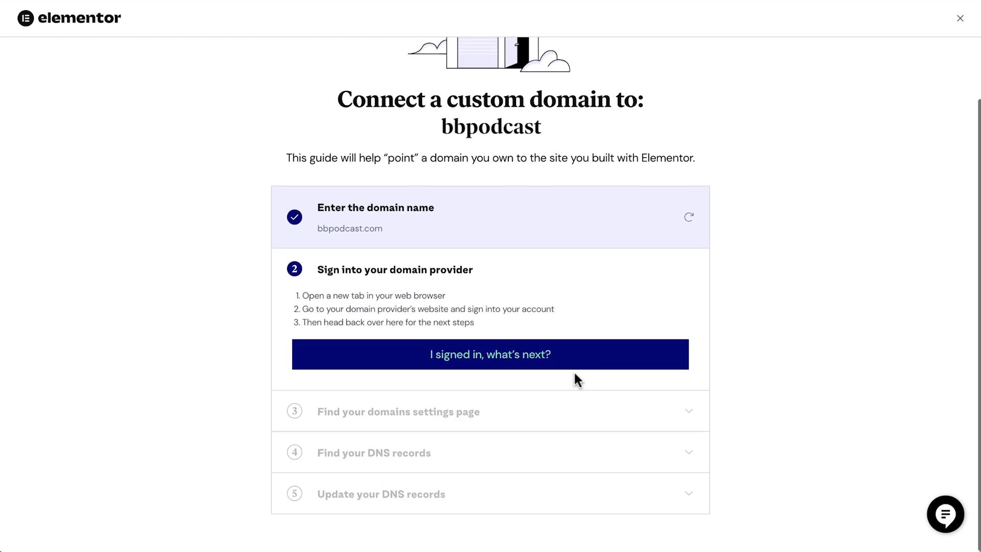
click(617, 366)
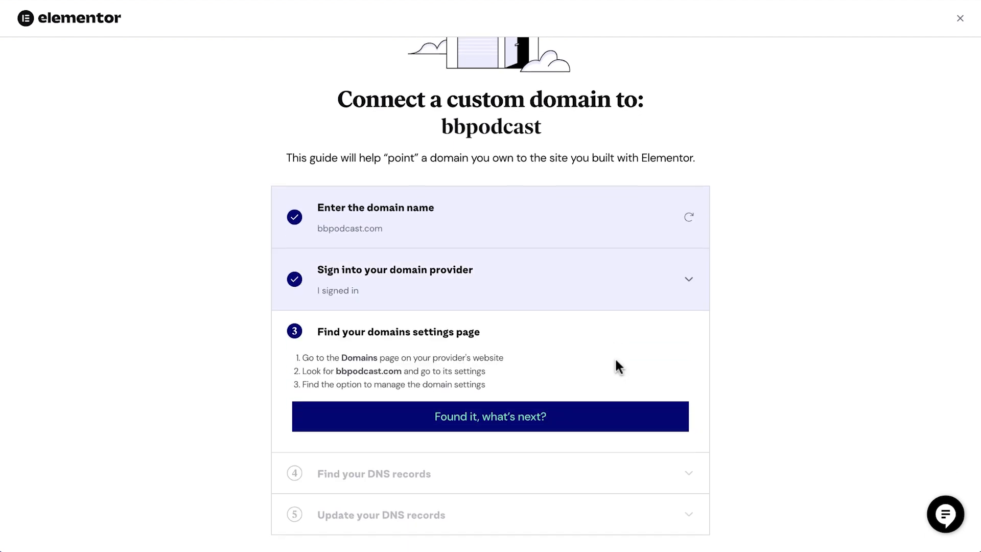
click(658, 426)
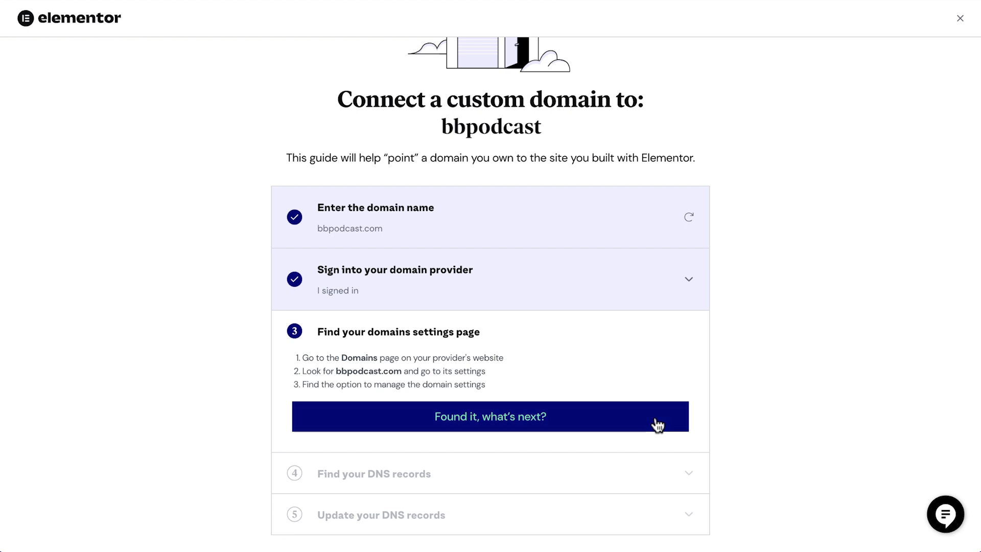
click(673, 467)
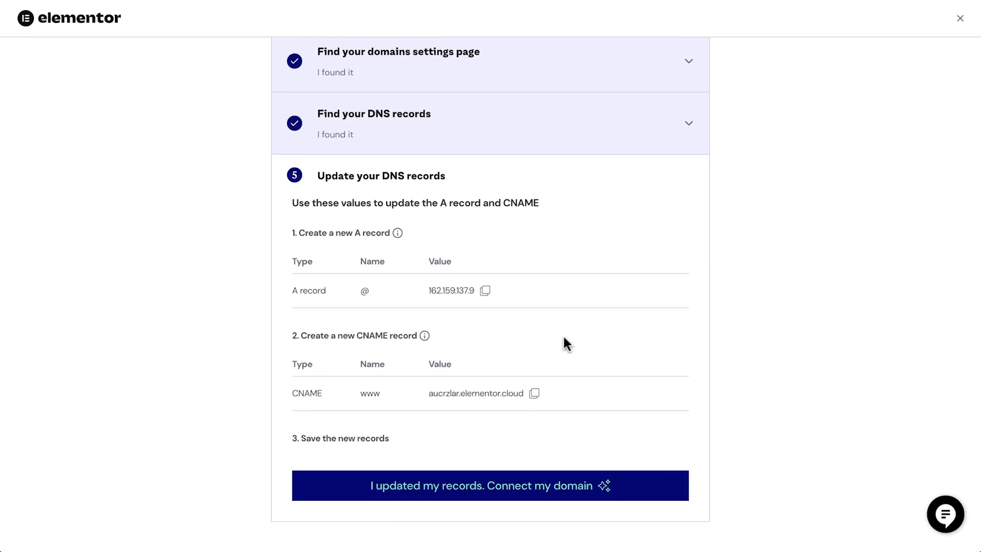
Step: Copy the A record and CNAME values and confirm the updated DNS records to connect the domain
click(482, 296)
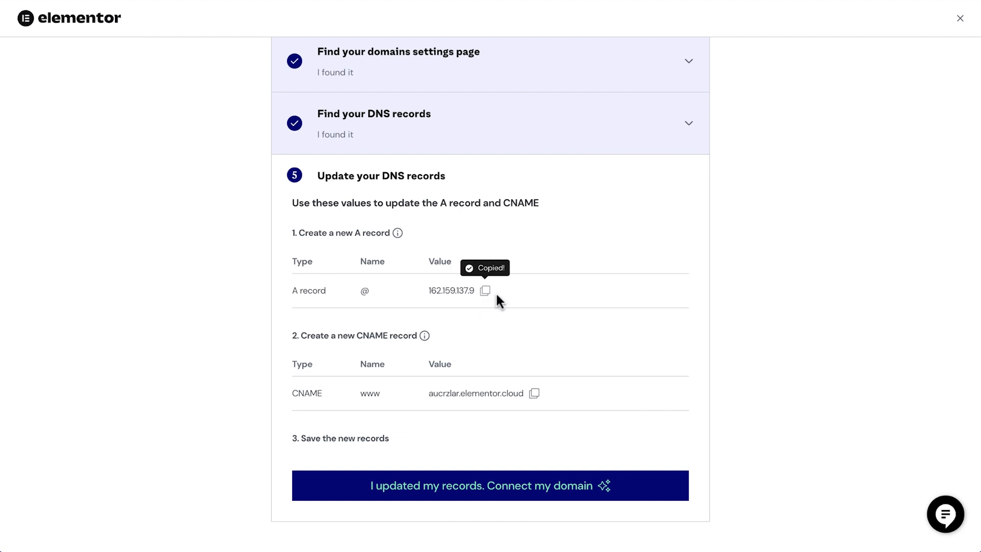
click(534, 399)
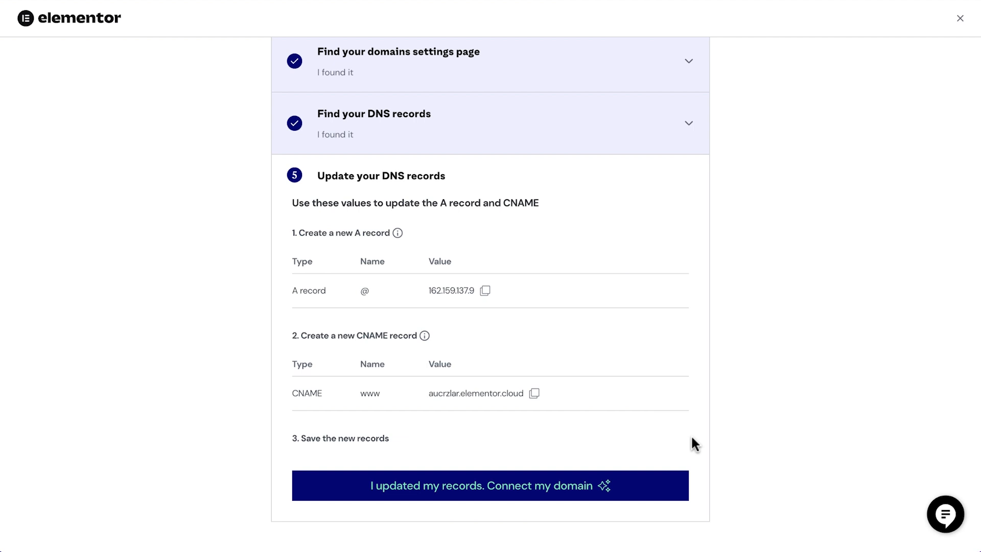
click(653, 492)
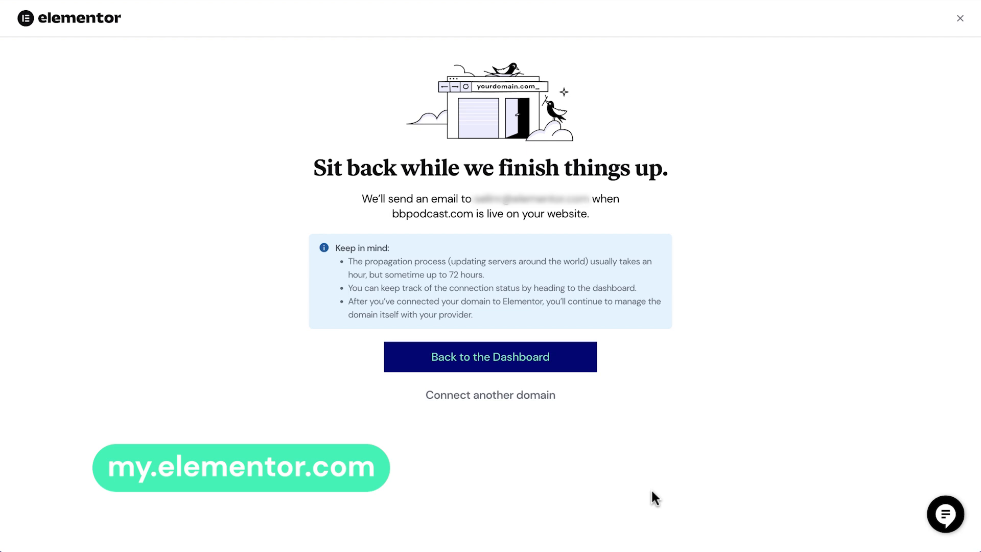
Step: Check the custom domains' connection status in the hosting dashboard and turn off Site Lock to take the website live
click(573, 364)
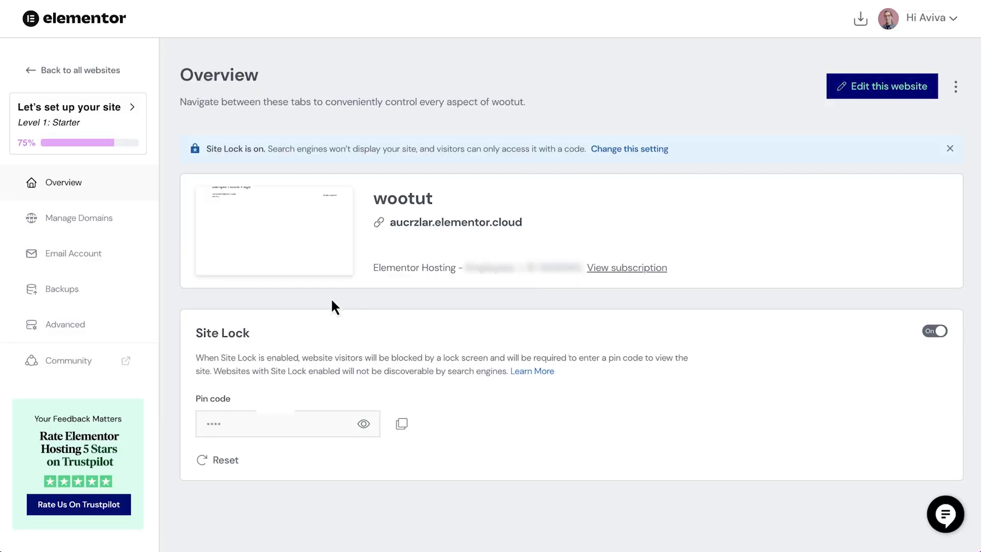
click(79, 218)
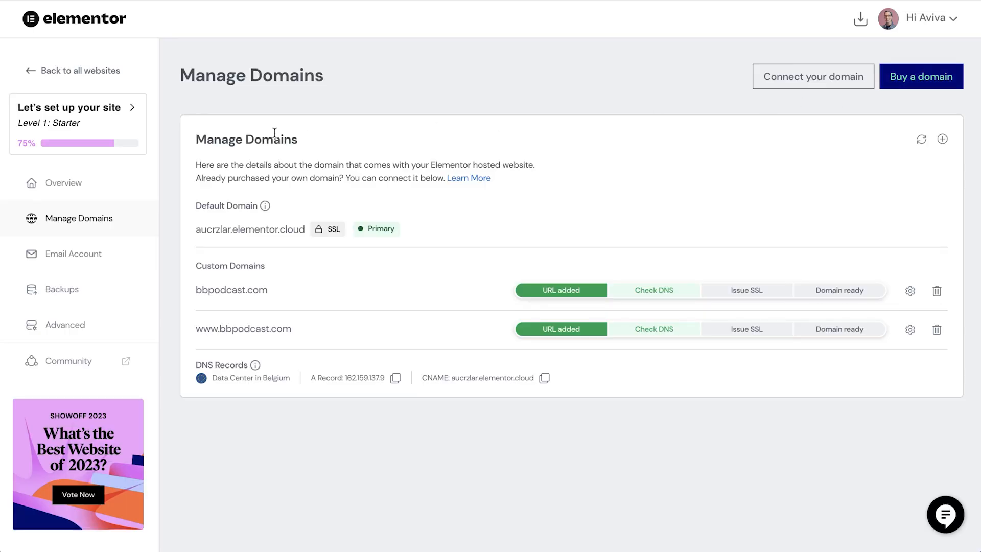
click(116, 132)
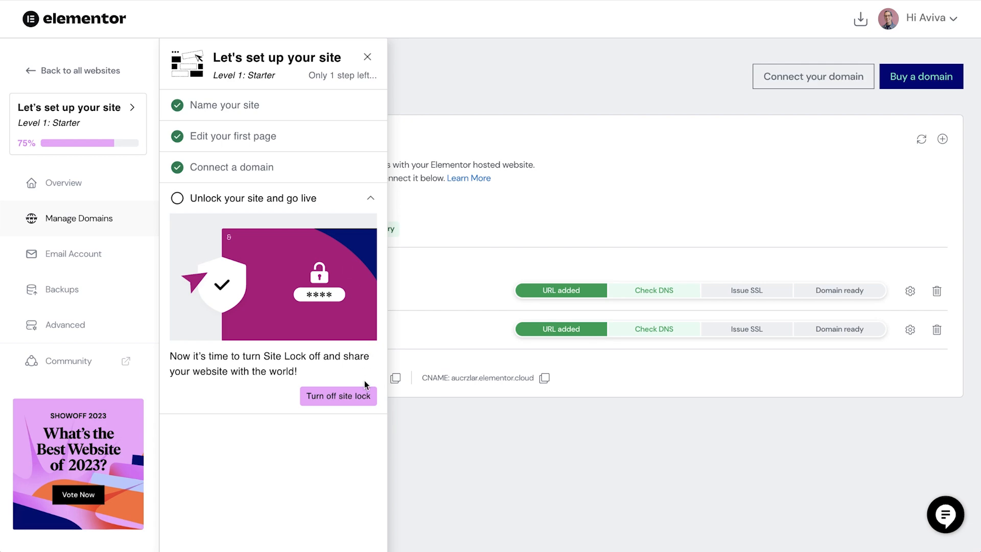
click(366, 398)
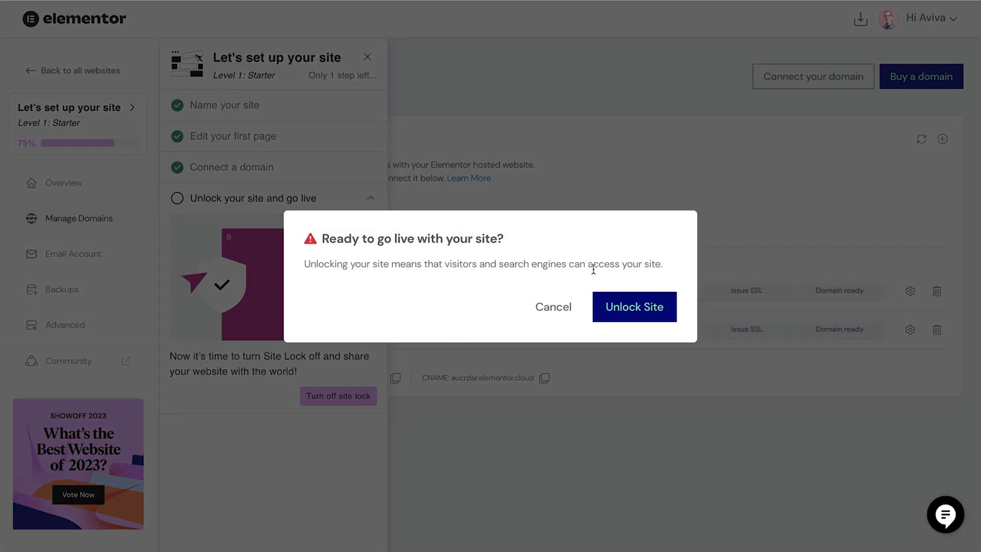
click(615, 307)
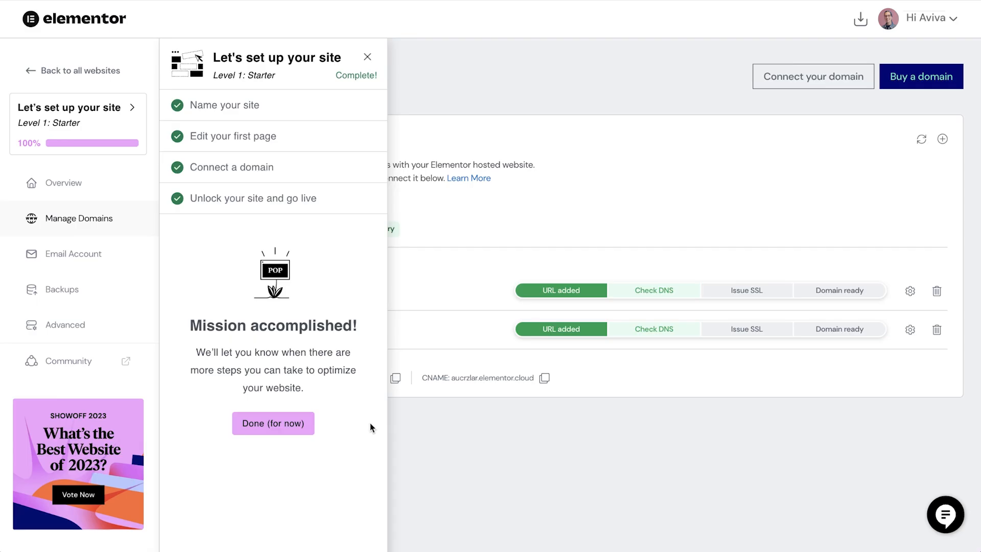
Step: Dismiss the completed site setup checklist and review the live home page's hero, episode carousel, about section and contact form
click(298, 429)
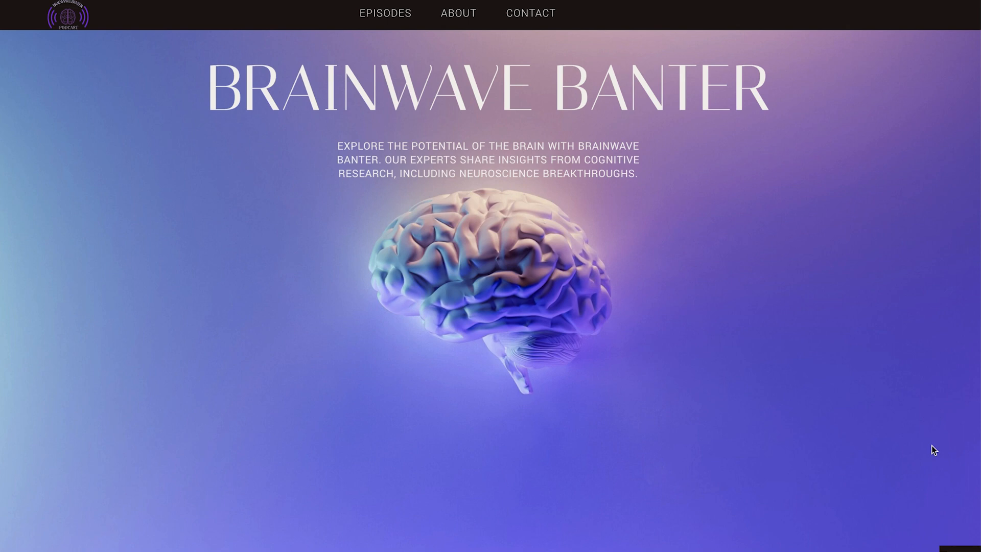
scroll(932, 445, down, 5)
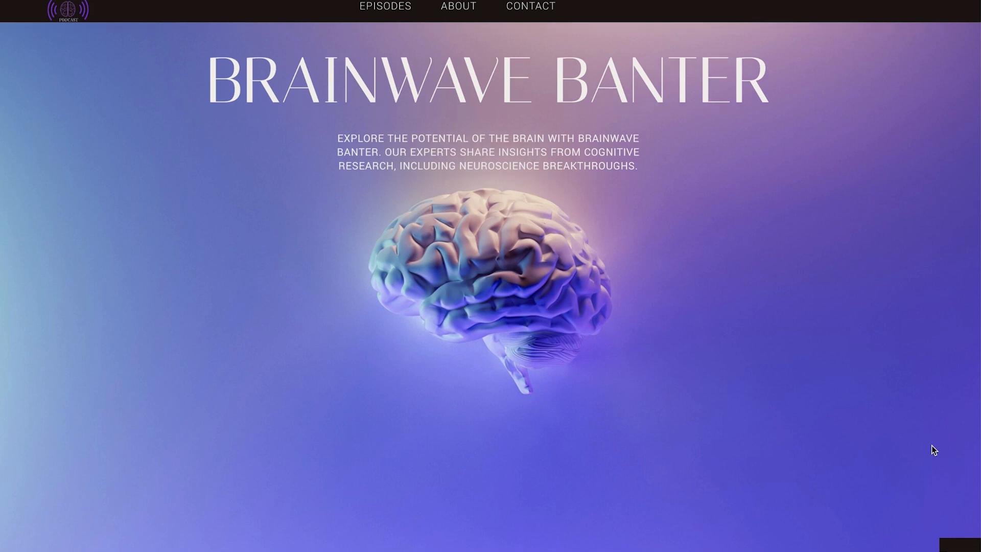
scroll(931, 444, down, 6)
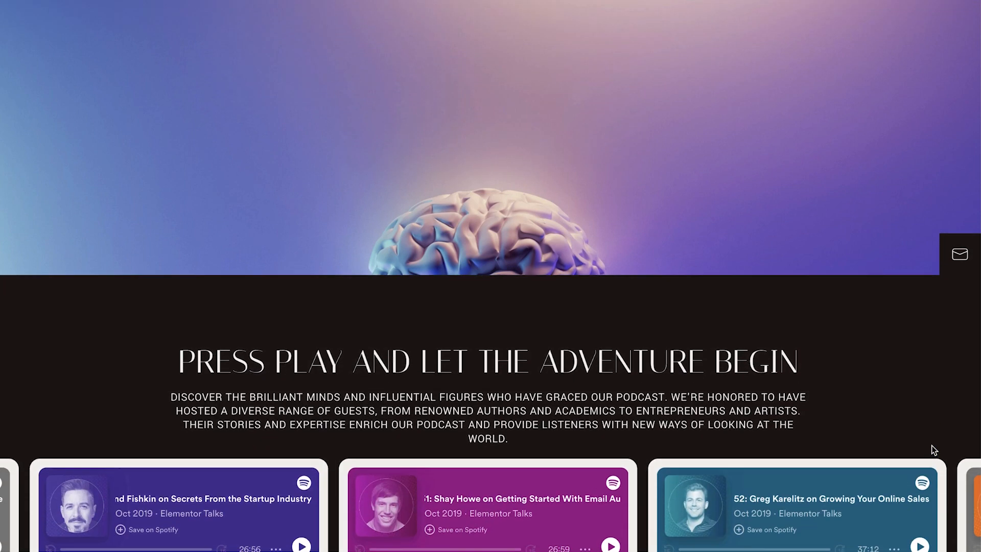
scroll(931, 445, down, 6)
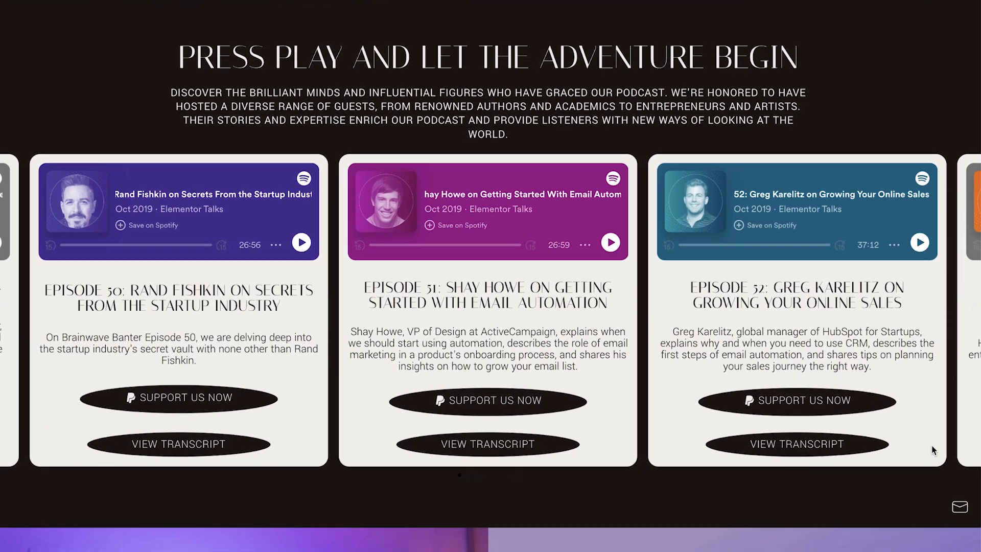
scroll(931, 445, down, 5)
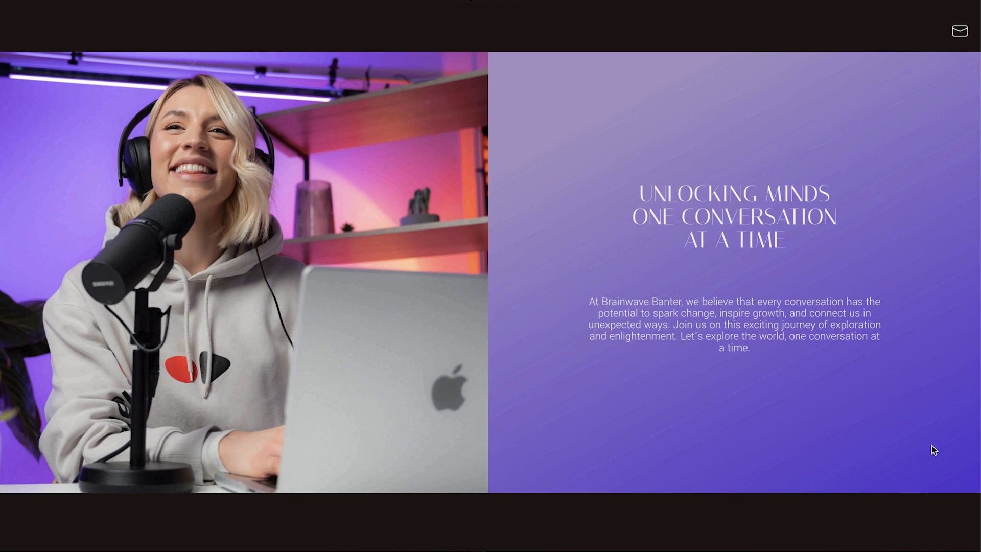
scroll(931, 445, down, 4)
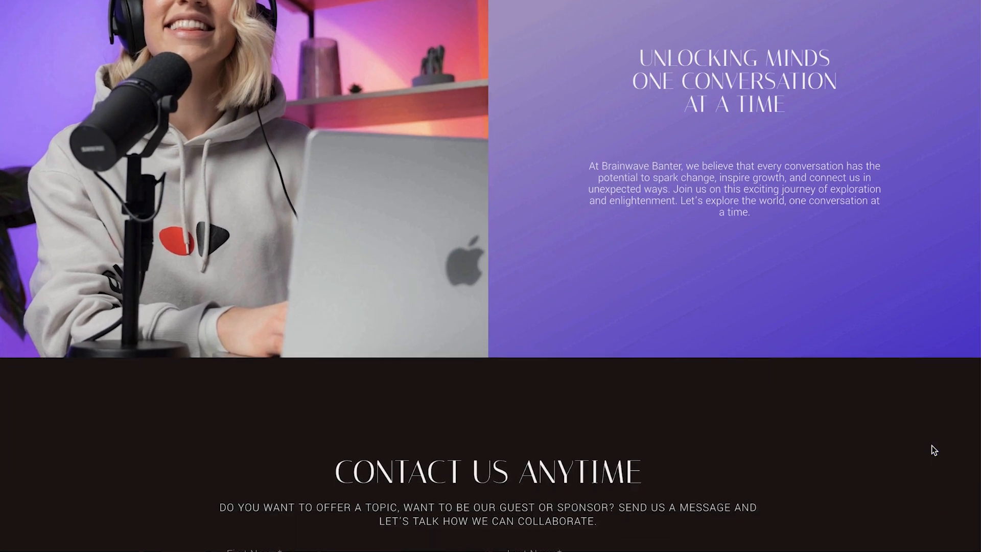
scroll(931, 449, down, 4)
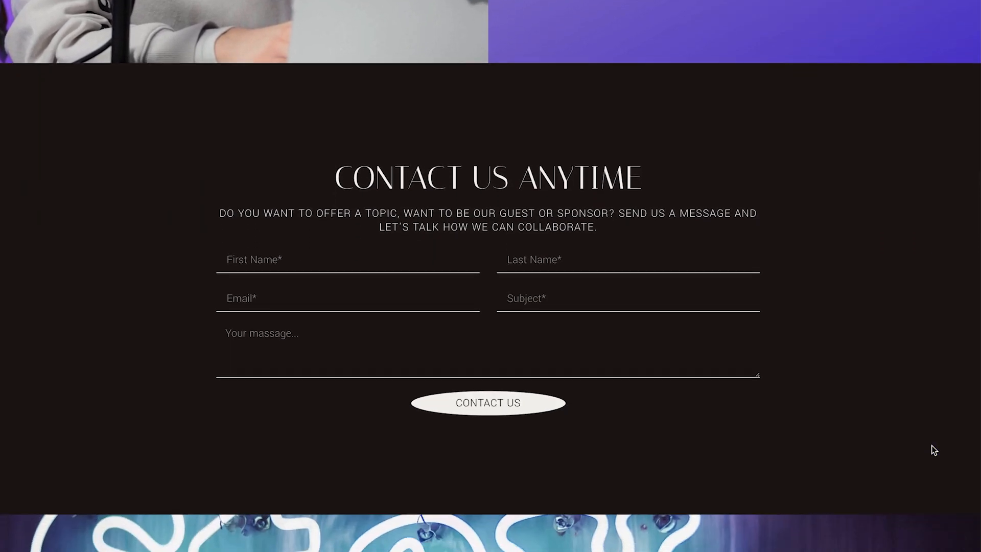
scroll(931, 446, up, 15)
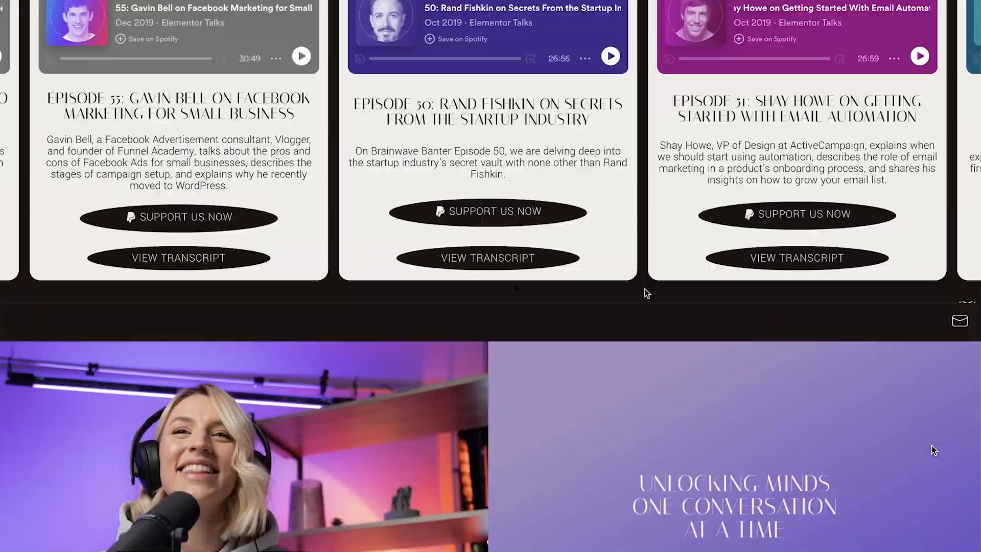